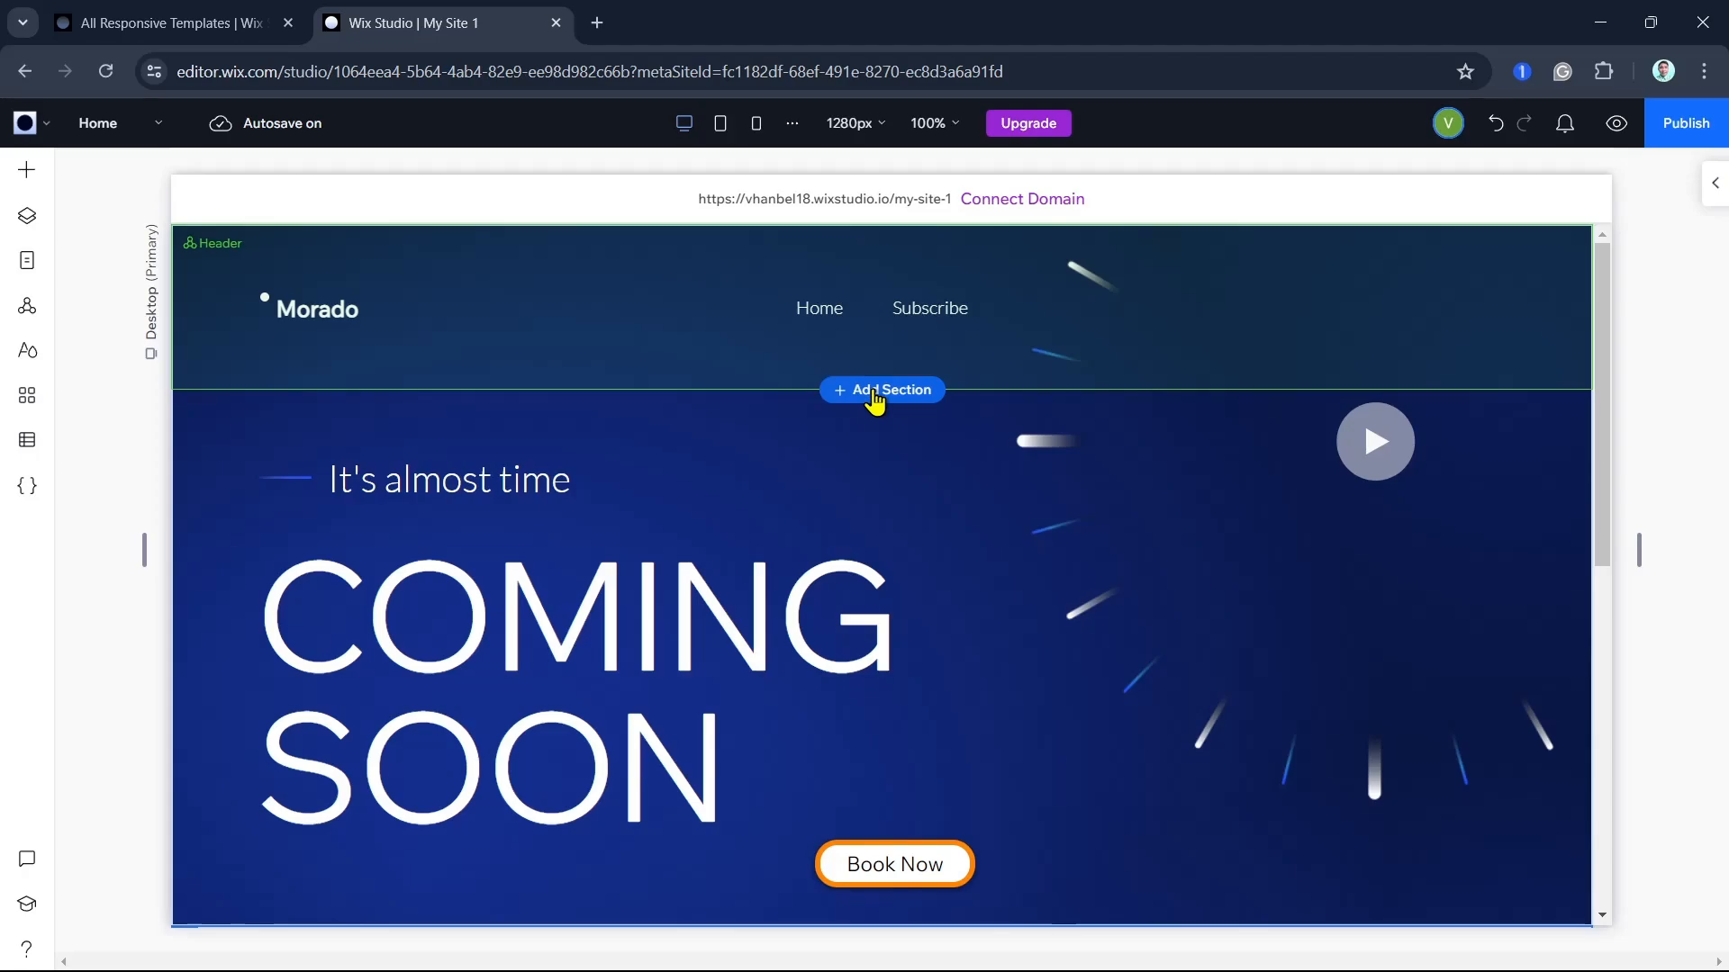
# Add a blank section directly below the header and insert a title text element in it
pyautogui.click(875, 397)
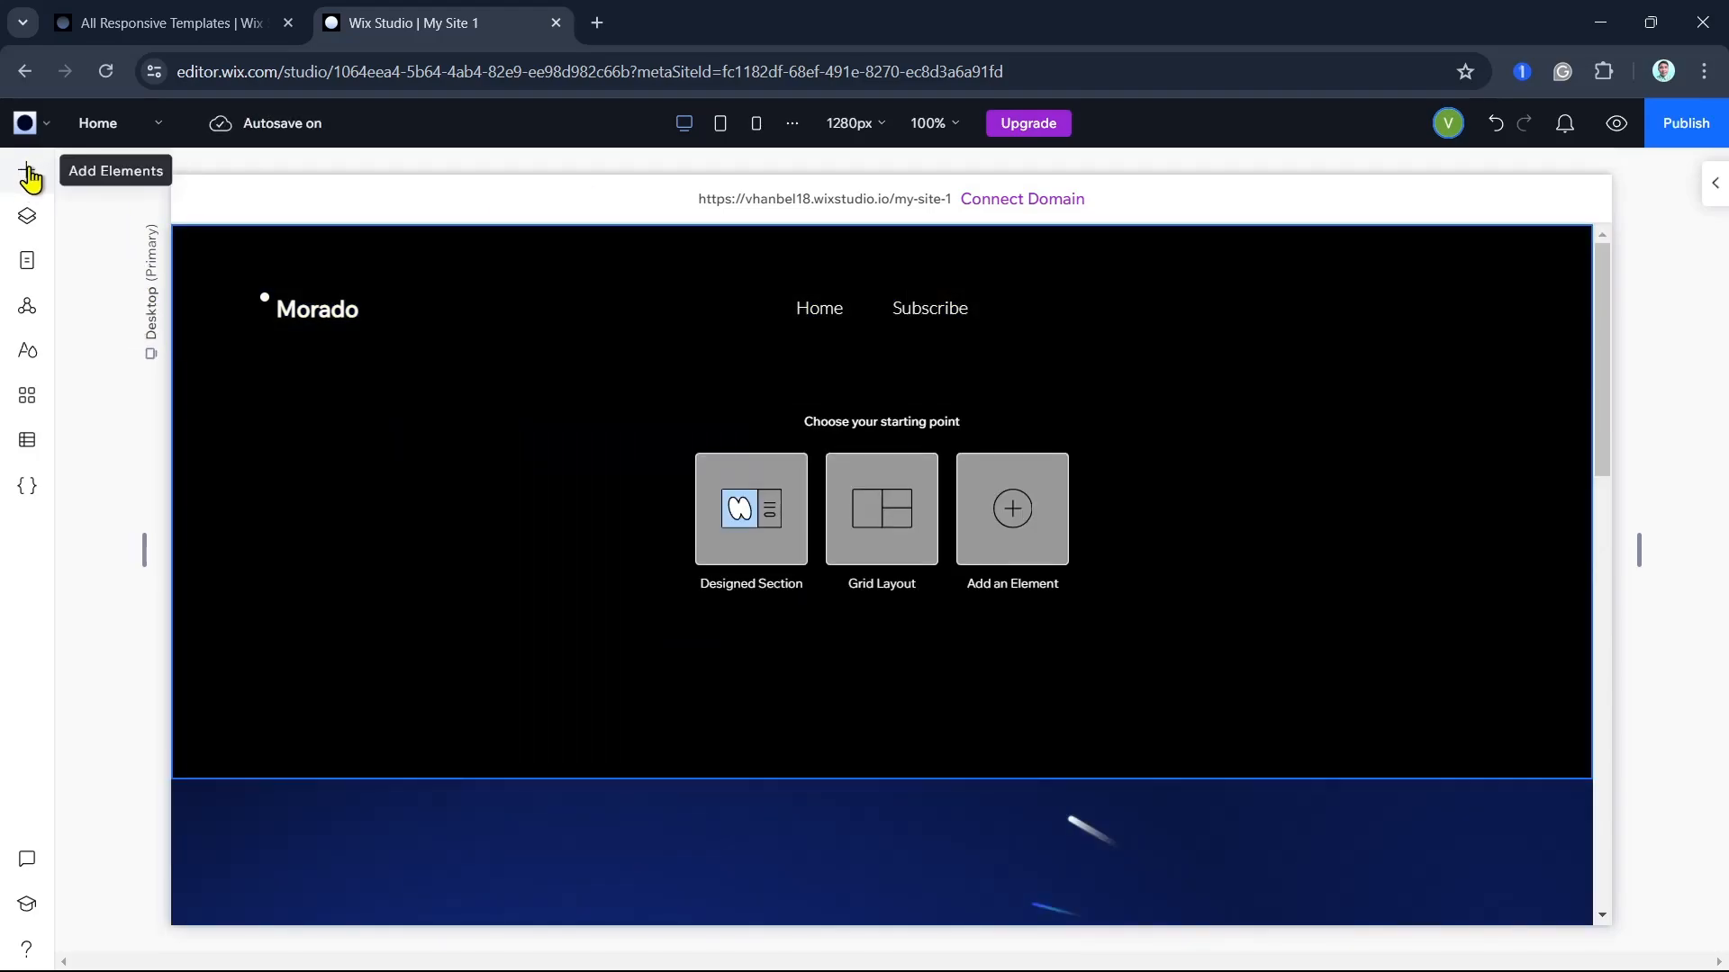
pyautogui.click(28, 173)
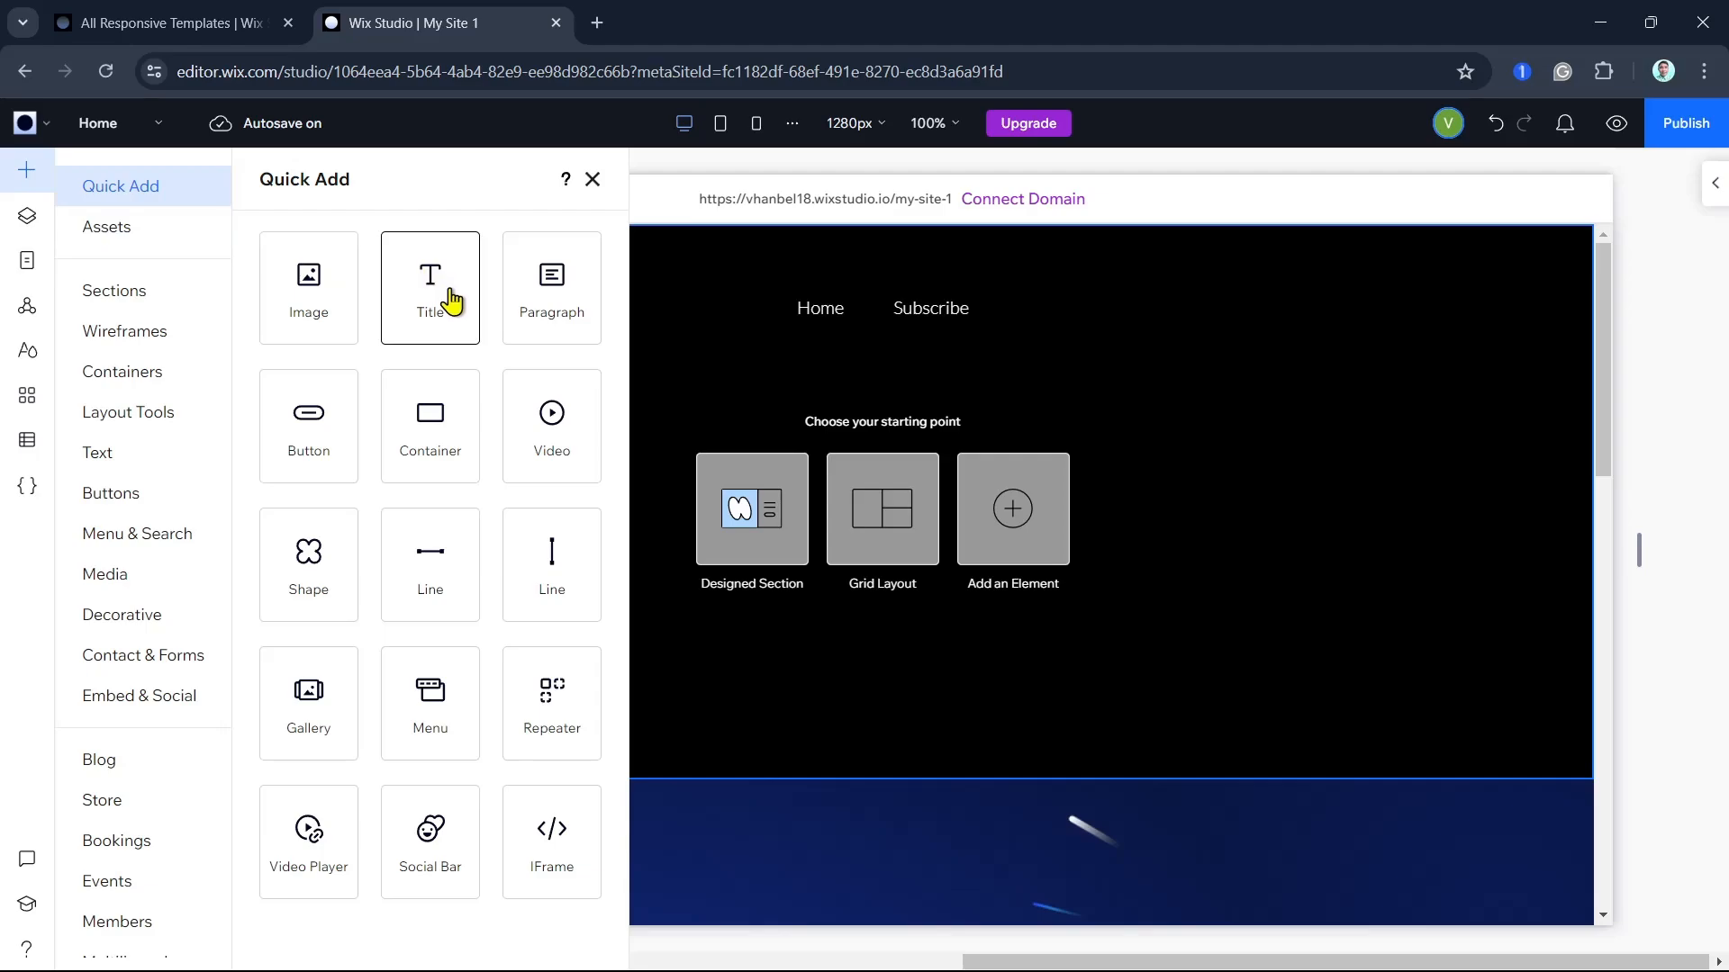
pyautogui.click(445, 320)
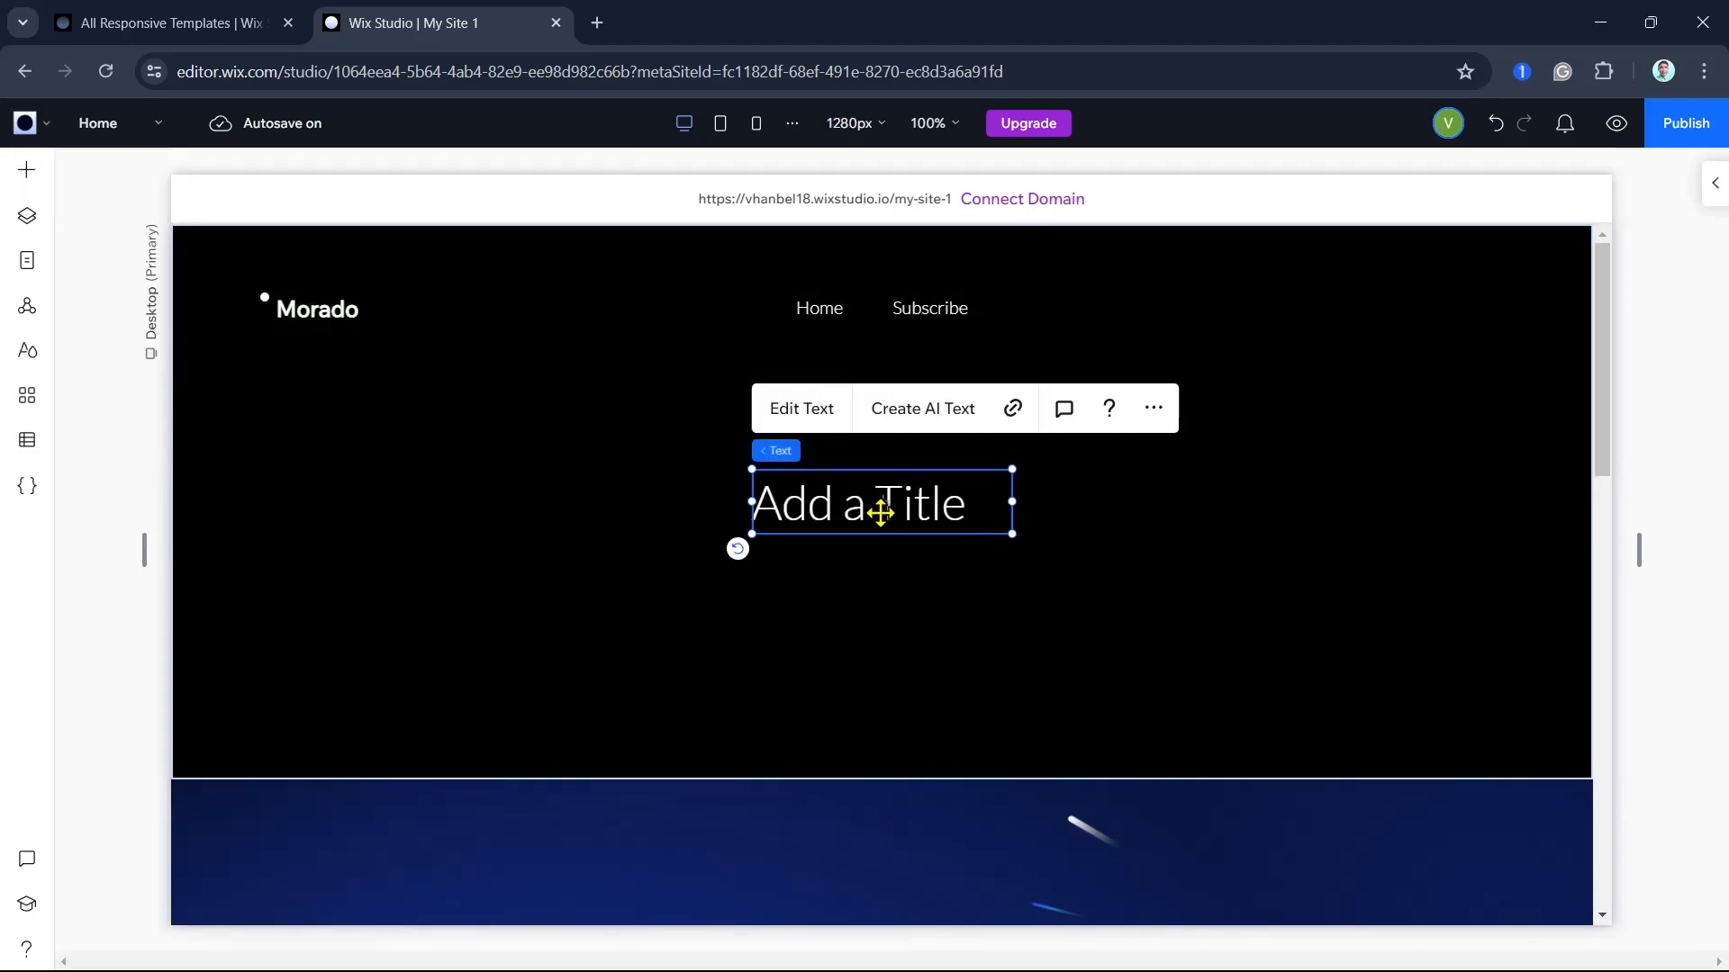
# Replace the placeholder title text with "QUICK HOW TO"
pyautogui.doubleClick(909, 500)
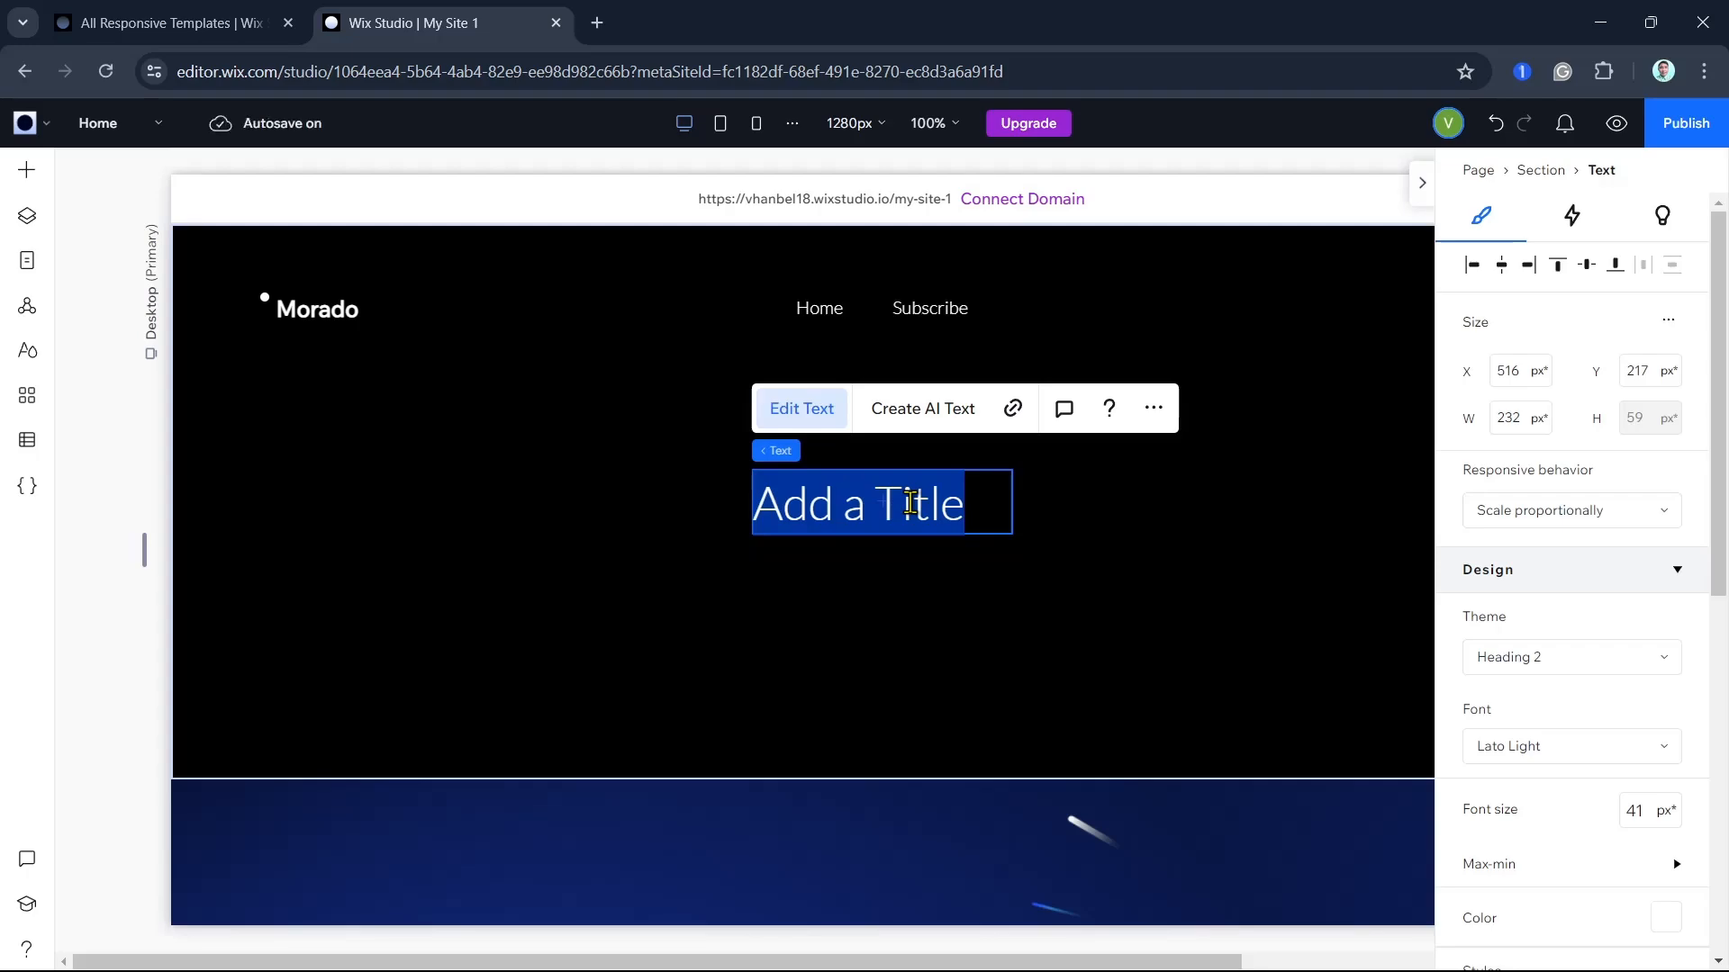
pyautogui.write('QUI')
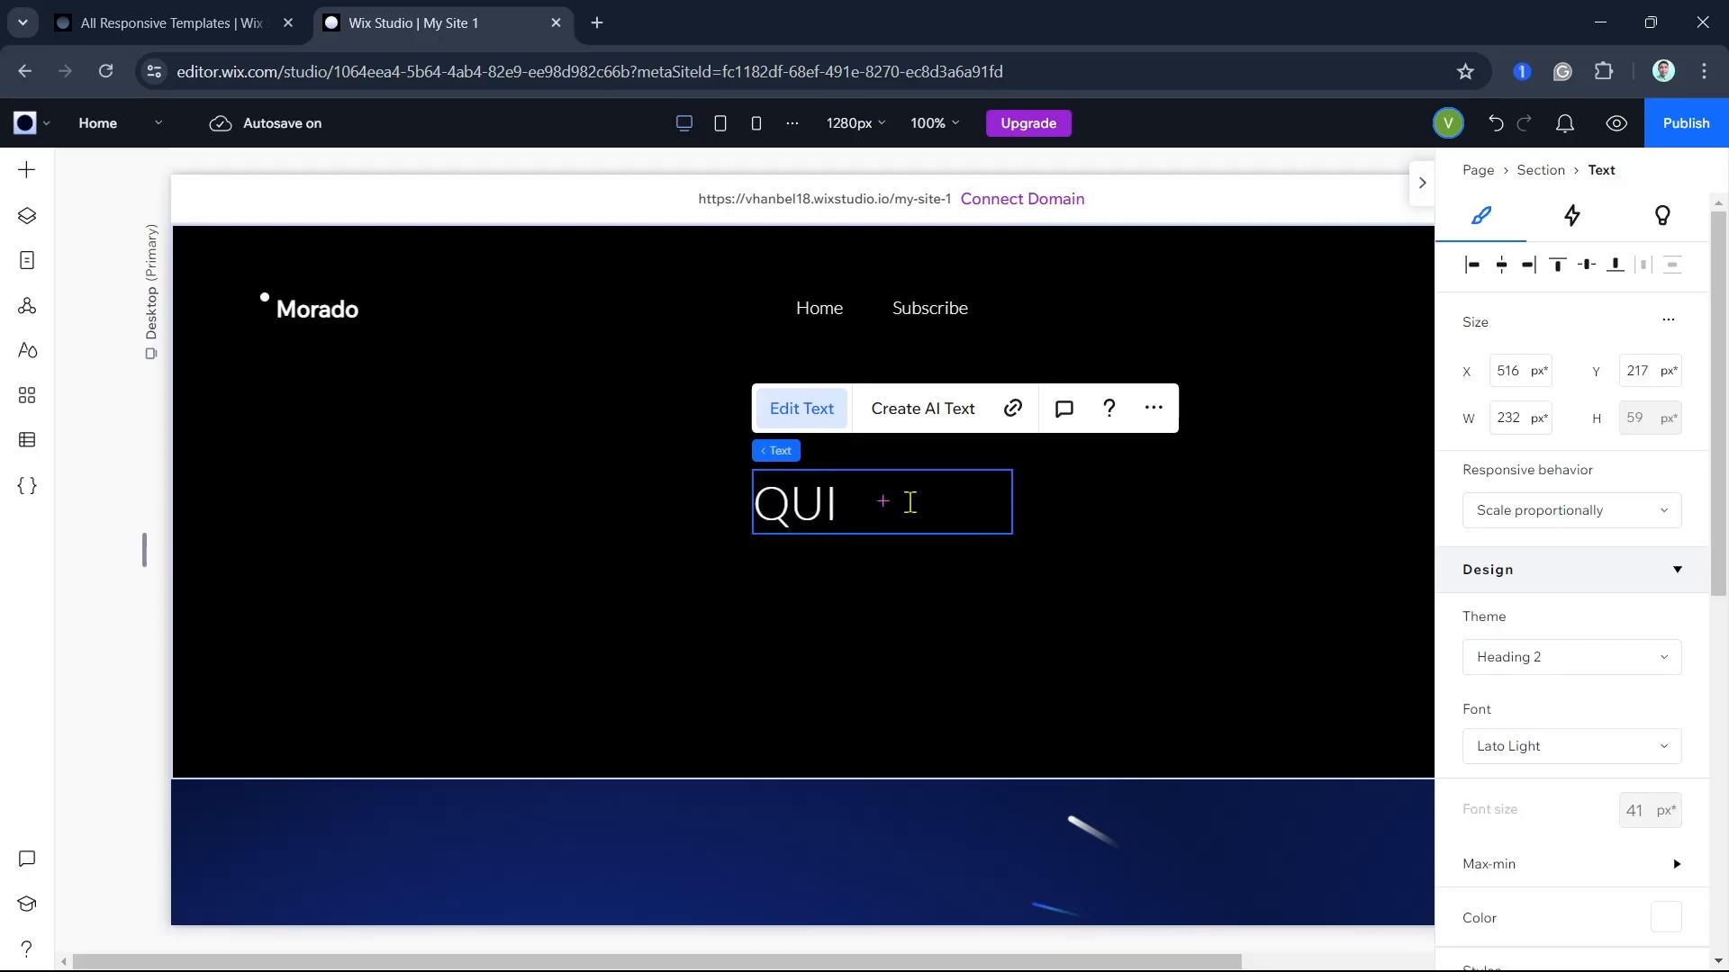
pyautogui.write('CK HOW TO')
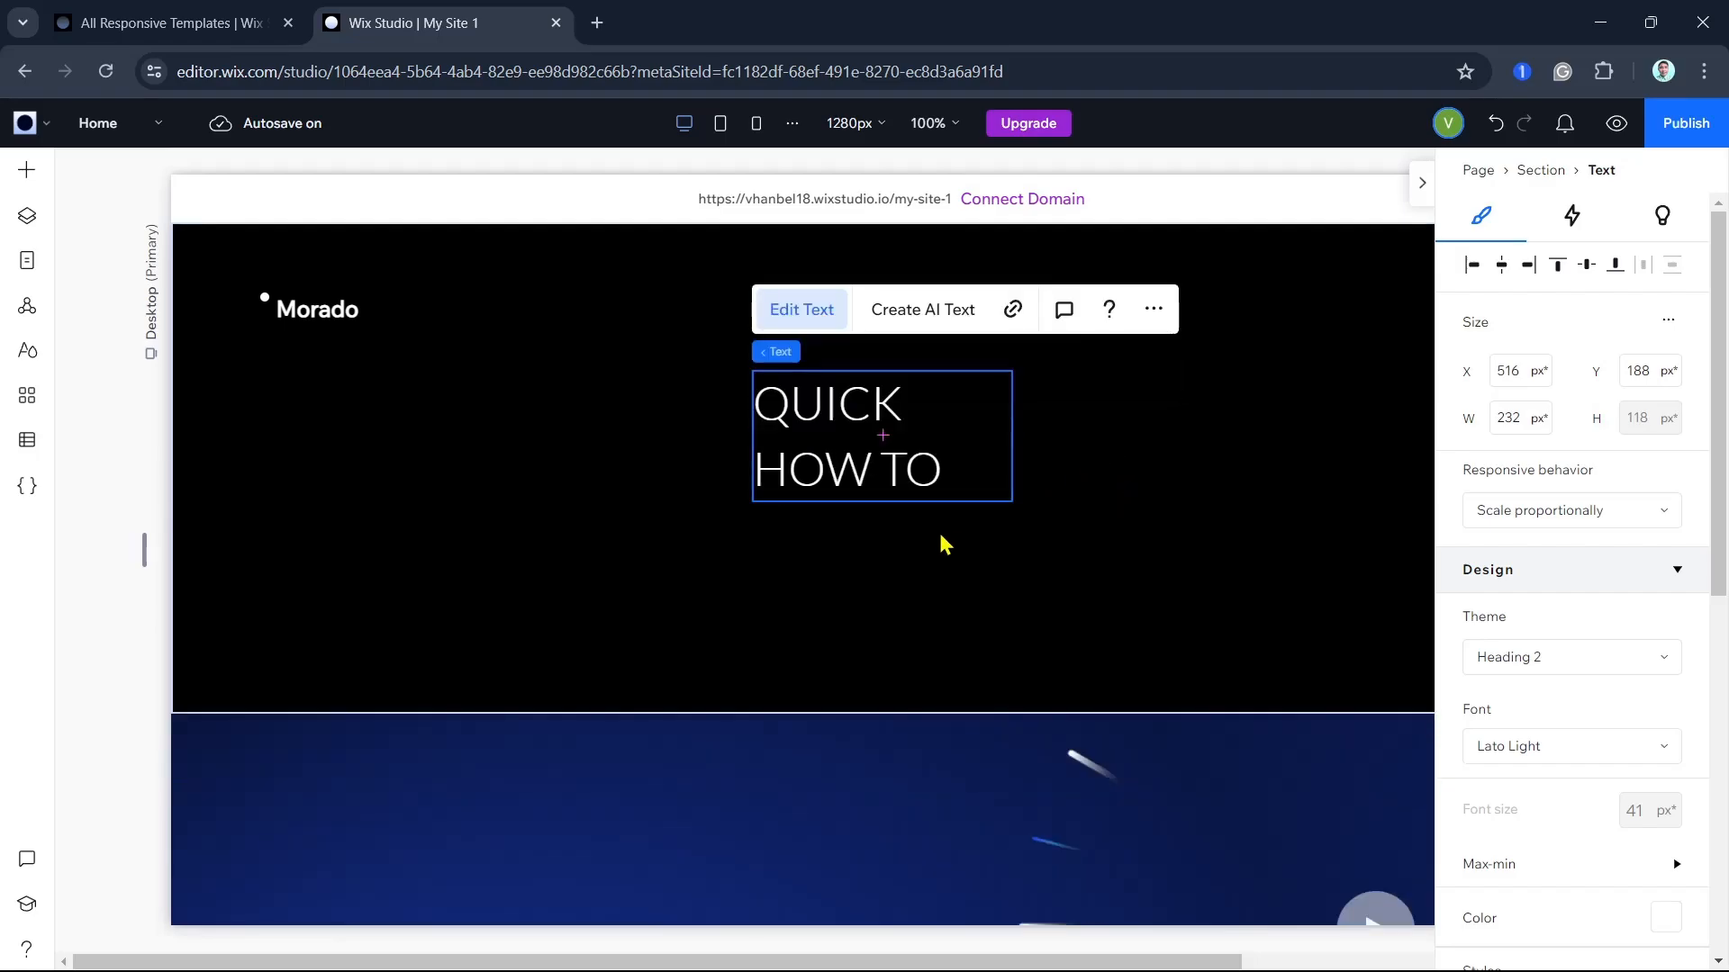
pyautogui.click(1089, 463)
# Enlarge the title to a single line about 560 px wide with 74 px text, centered horizontally in the new section
pyautogui.moveTo(946, 461); pyautogui.dragTo(919, 510)
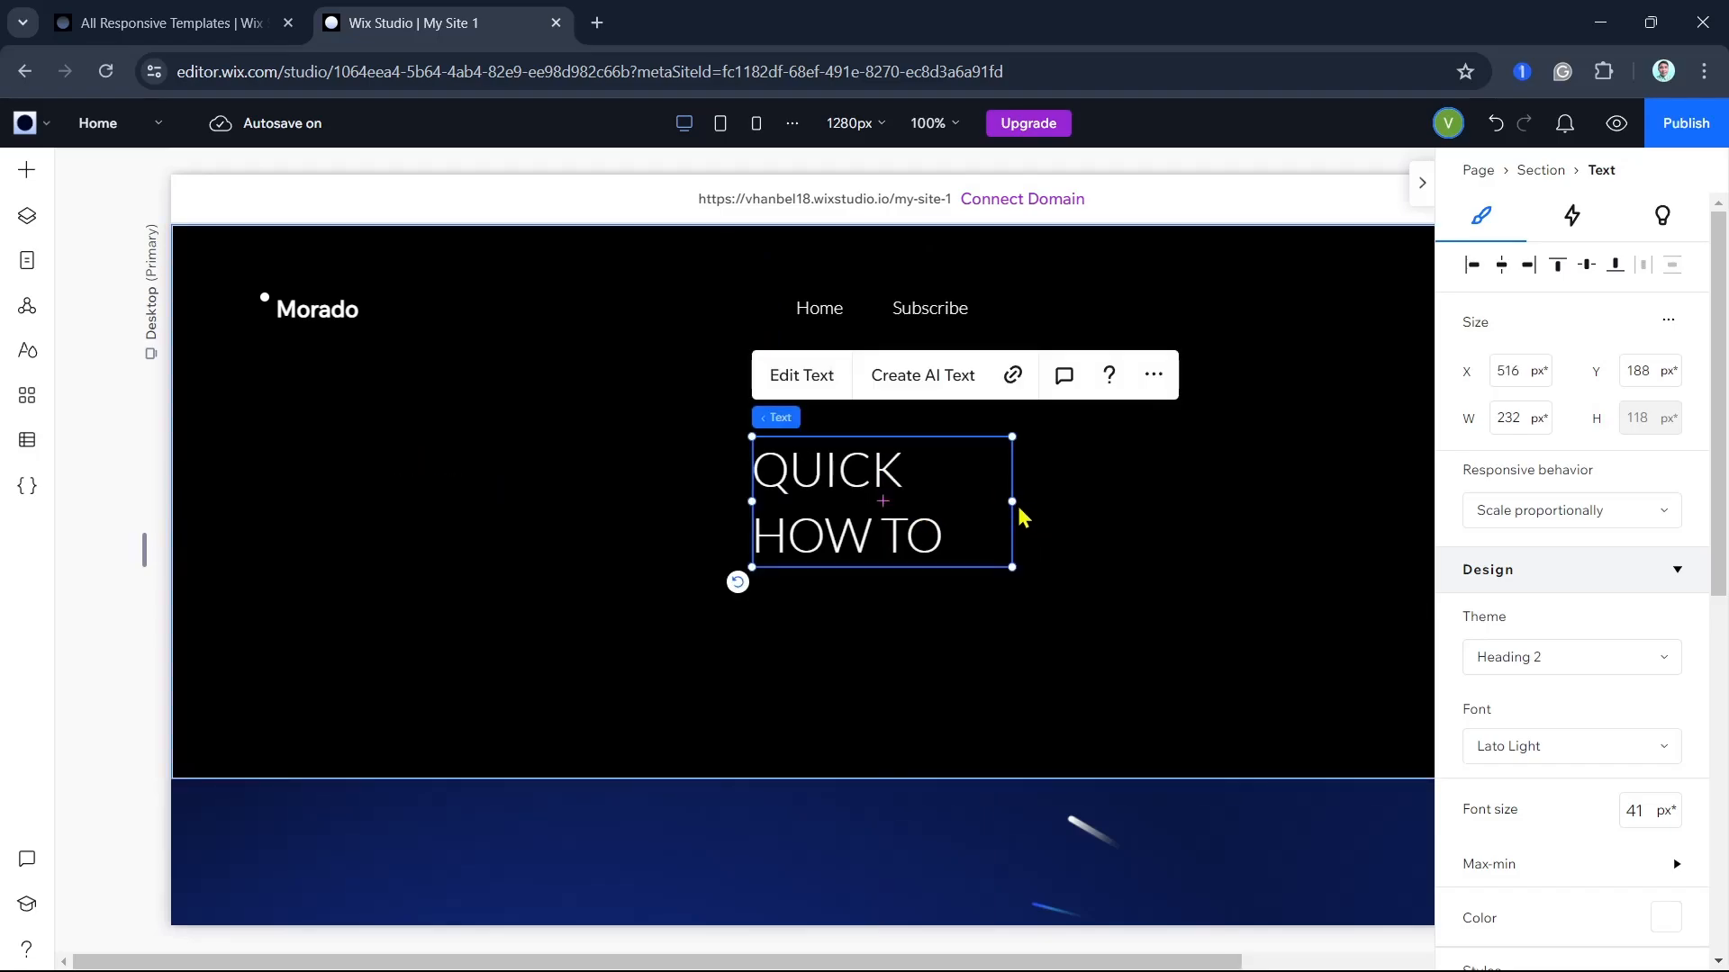
pyautogui.moveTo(1012, 500); pyautogui.dragTo(1099, 528)
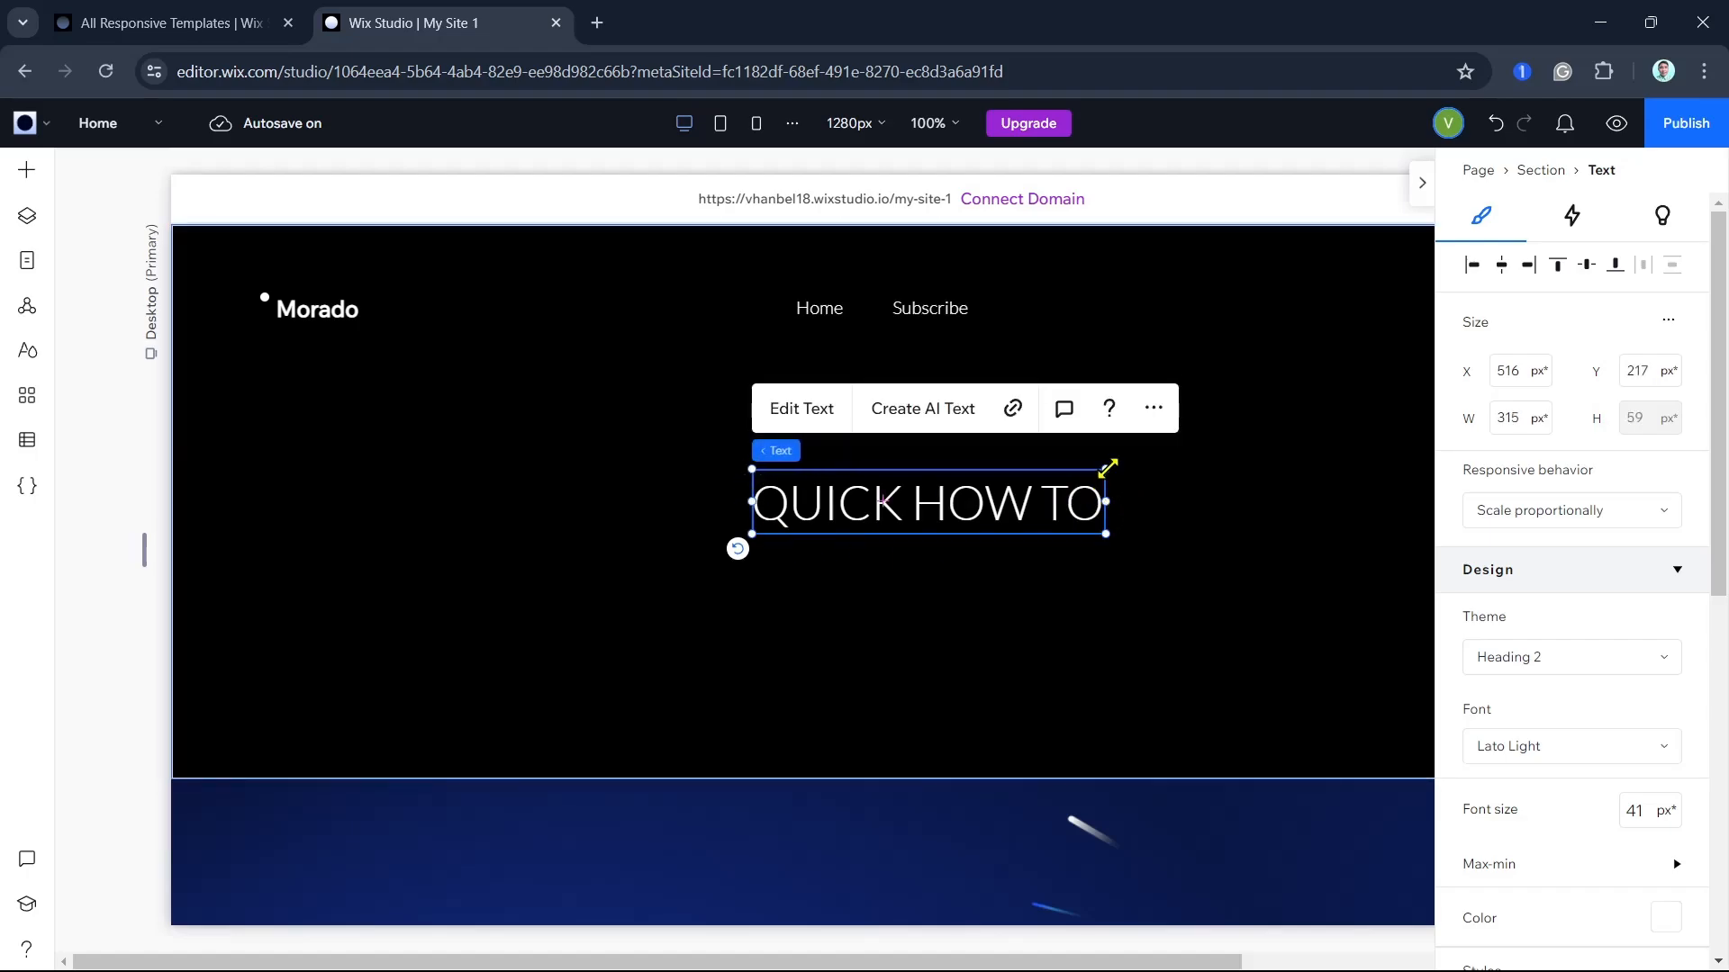
pyautogui.moveTo(1106, 469); pyautogui.dragTo(1365, 393)
pyautogui.moveTo(1101, 479); pyautogui.dragTo(918, 484)
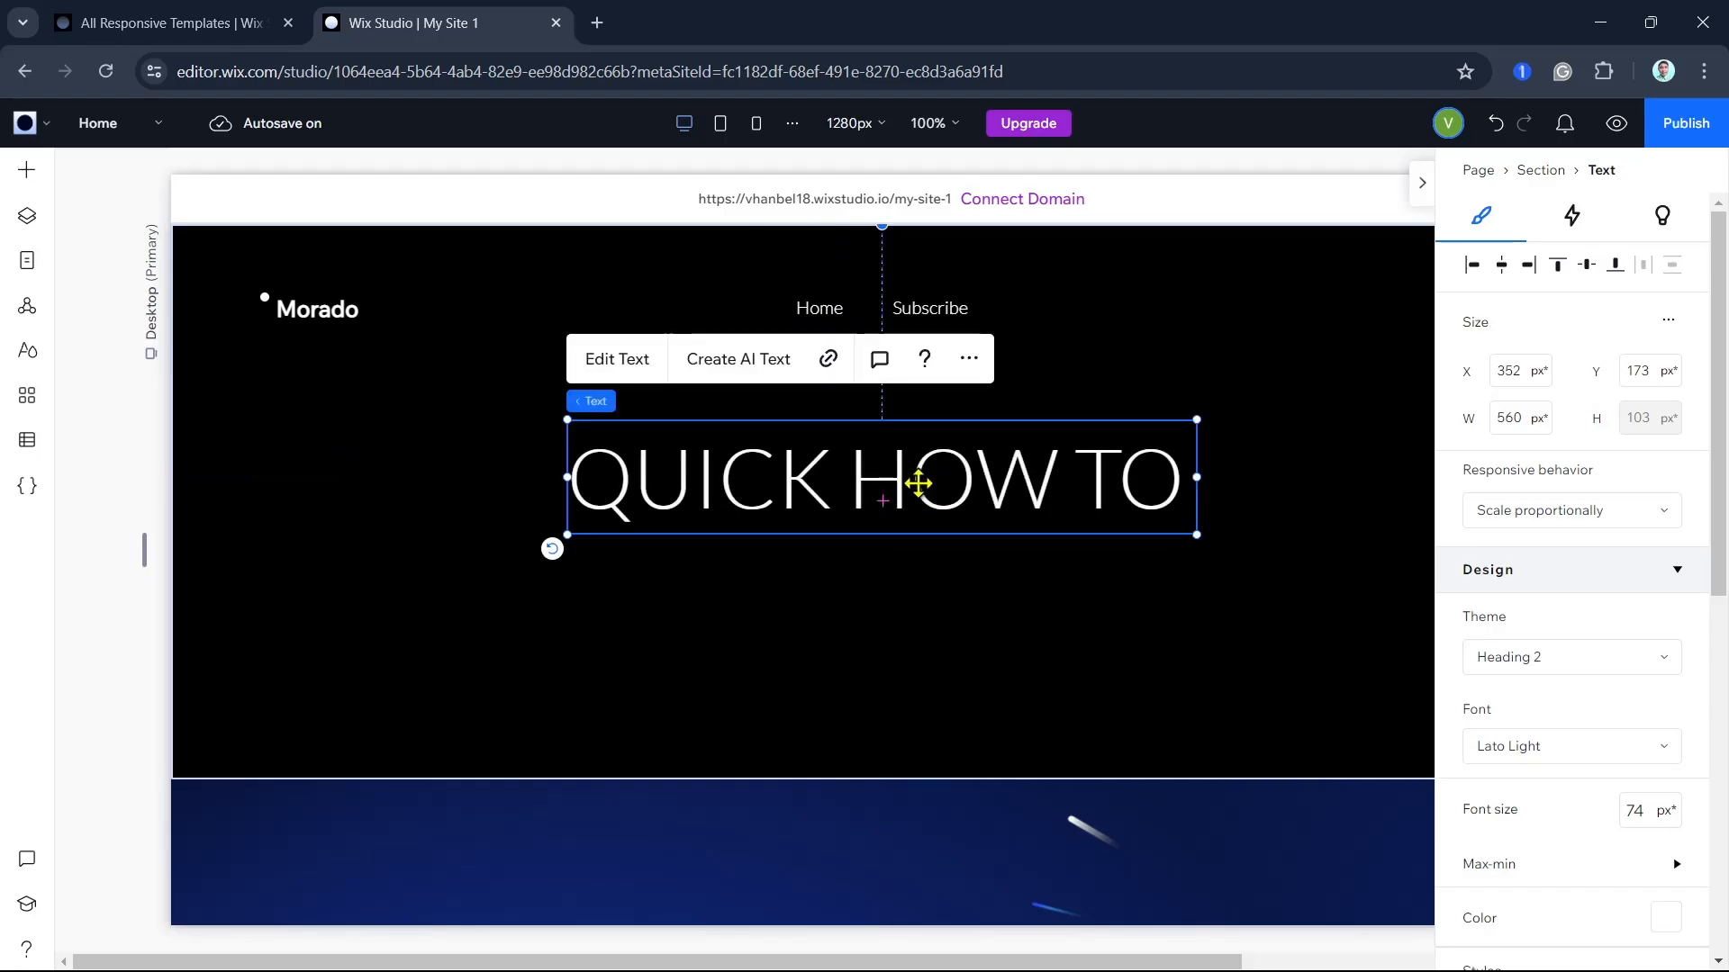
pyautogui.click(949, 606)
pyautogui.click(949, 484)
# Try the Heading 1, Heading 2, Heading 3 and Paragraph 1 text themes on the title
pyautogui.scroll(-2, 1594, 776)
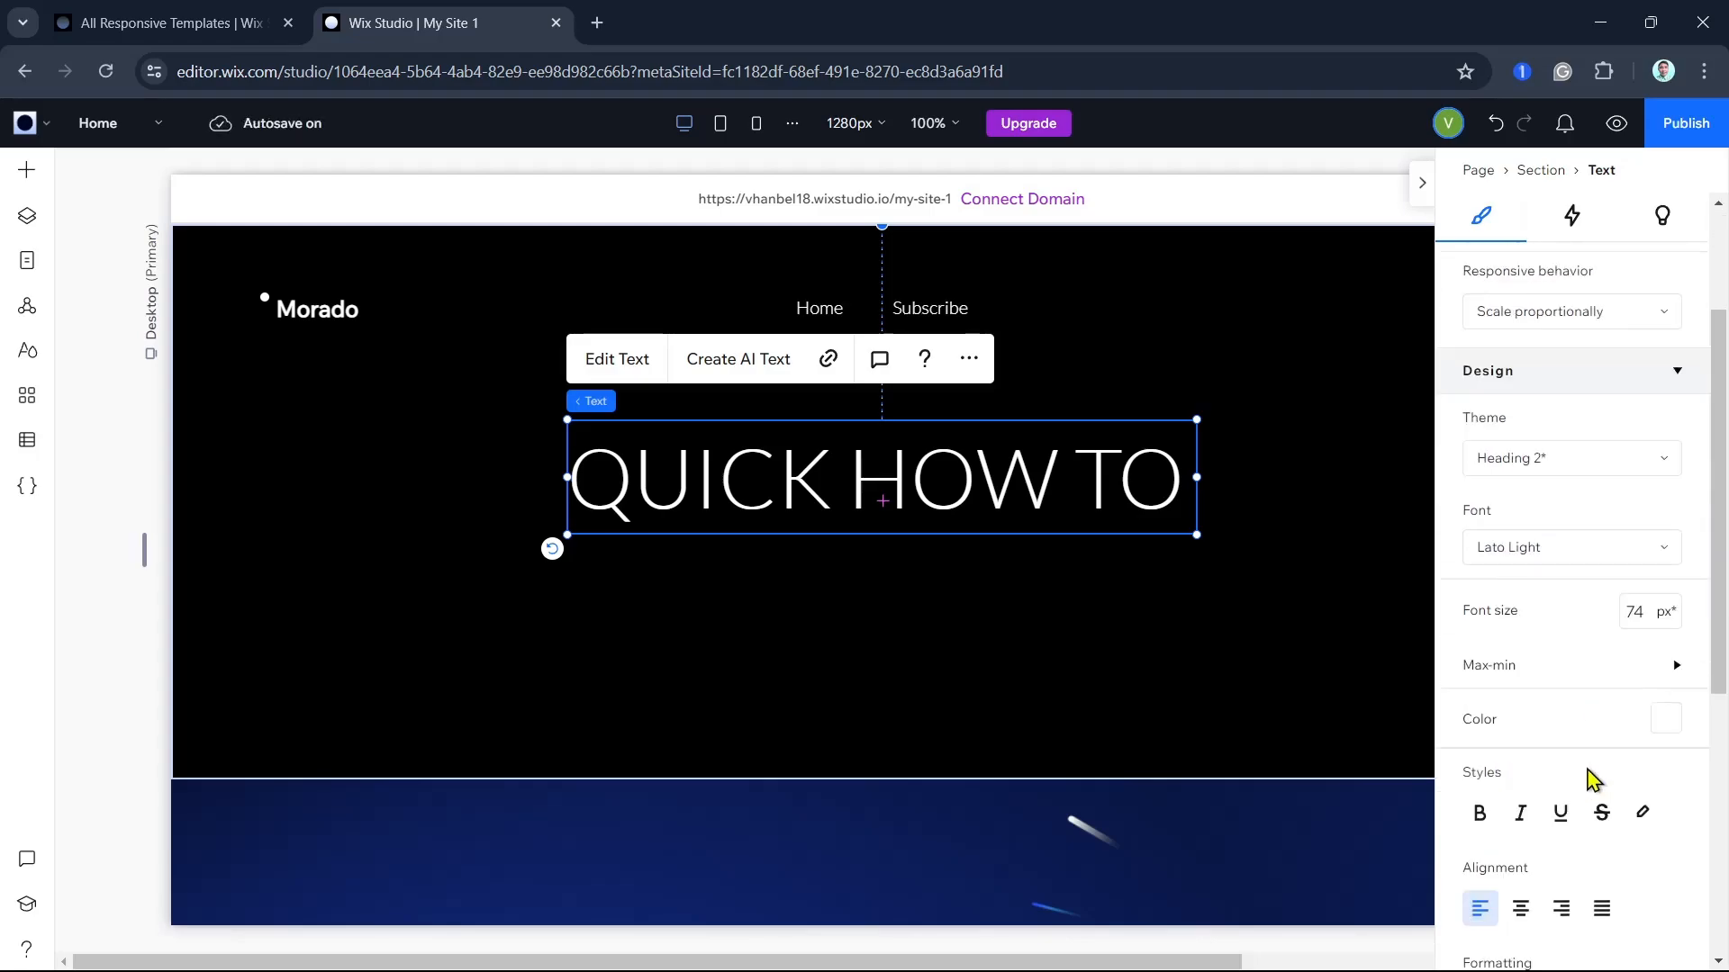
pyautogui.scroll(-5, 1592, 792)
pyautogui.scroll(8, 1590, 807)
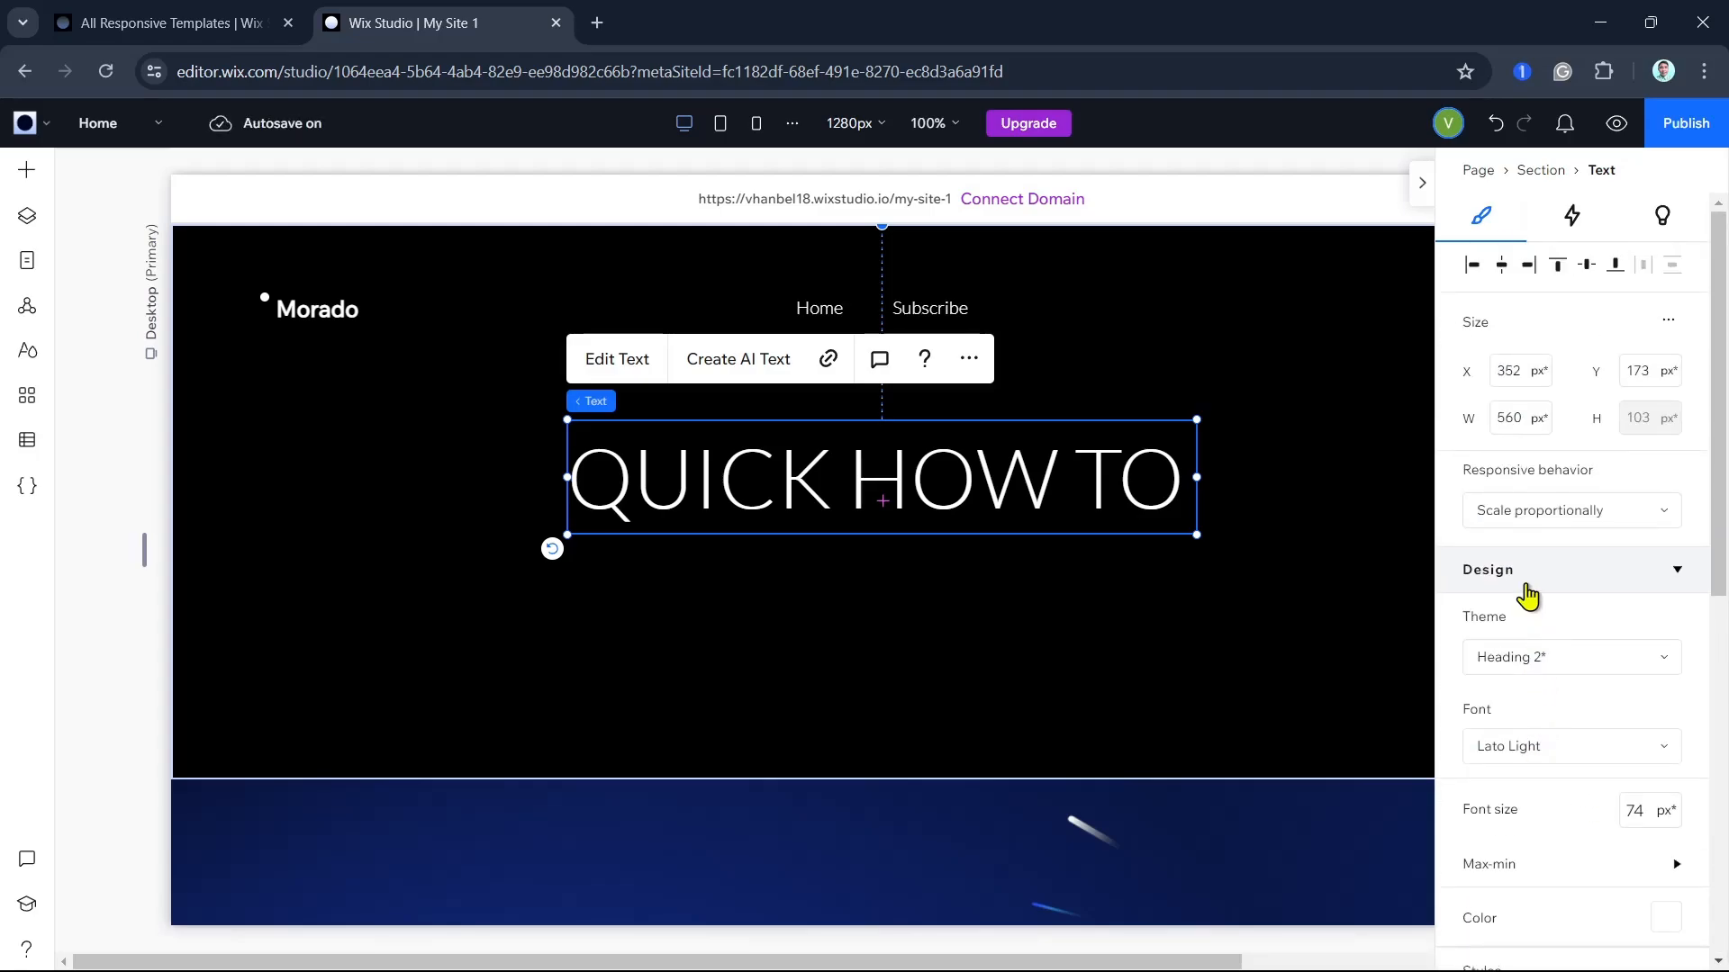
pyautogui.click(1558, 666)
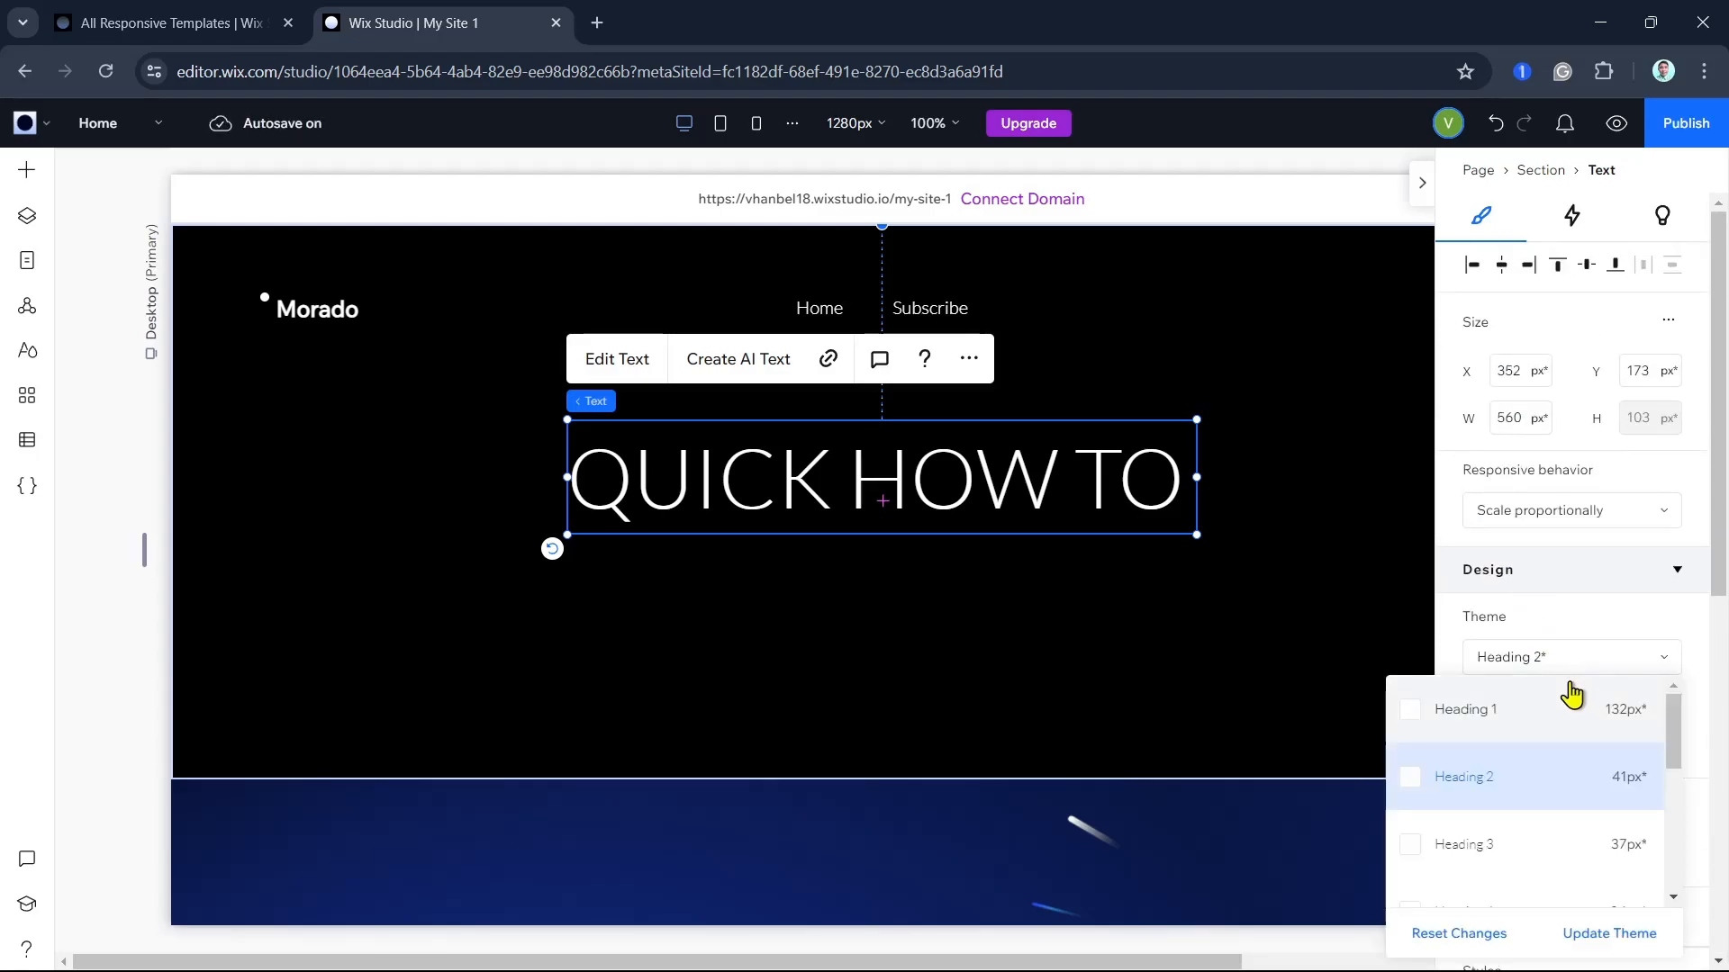
pyautogui.click(1545, 734)
pyautogui.click(1555, 663)
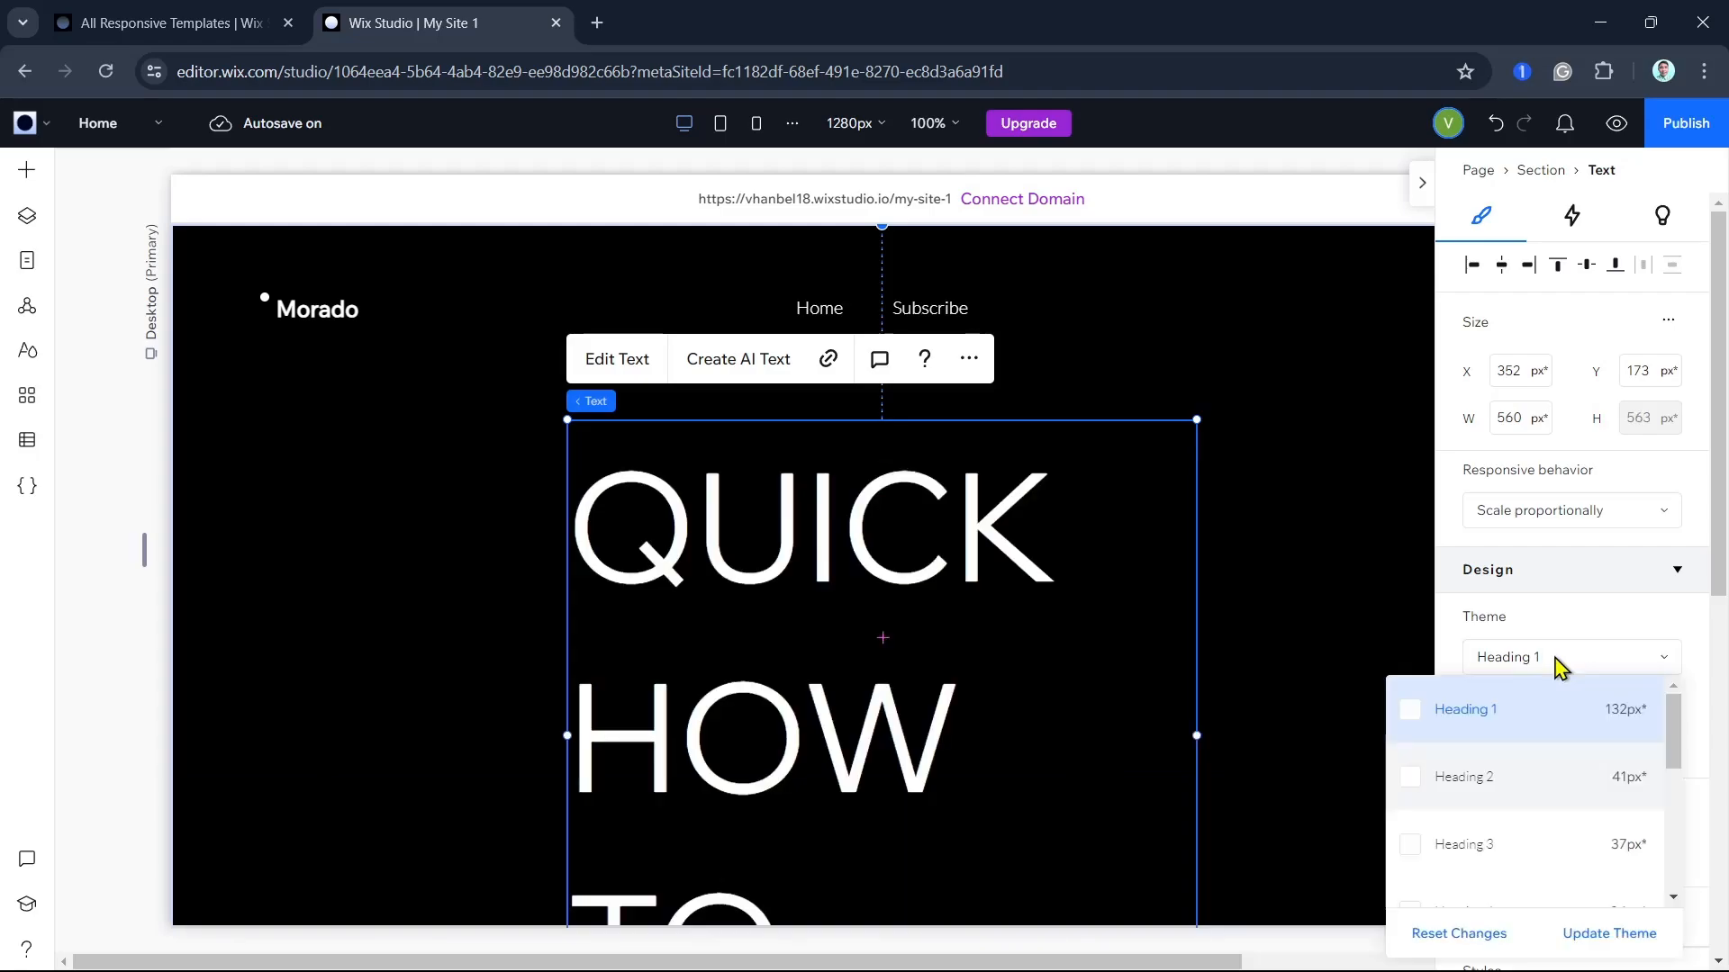
pyautogui.click(1543, 790)
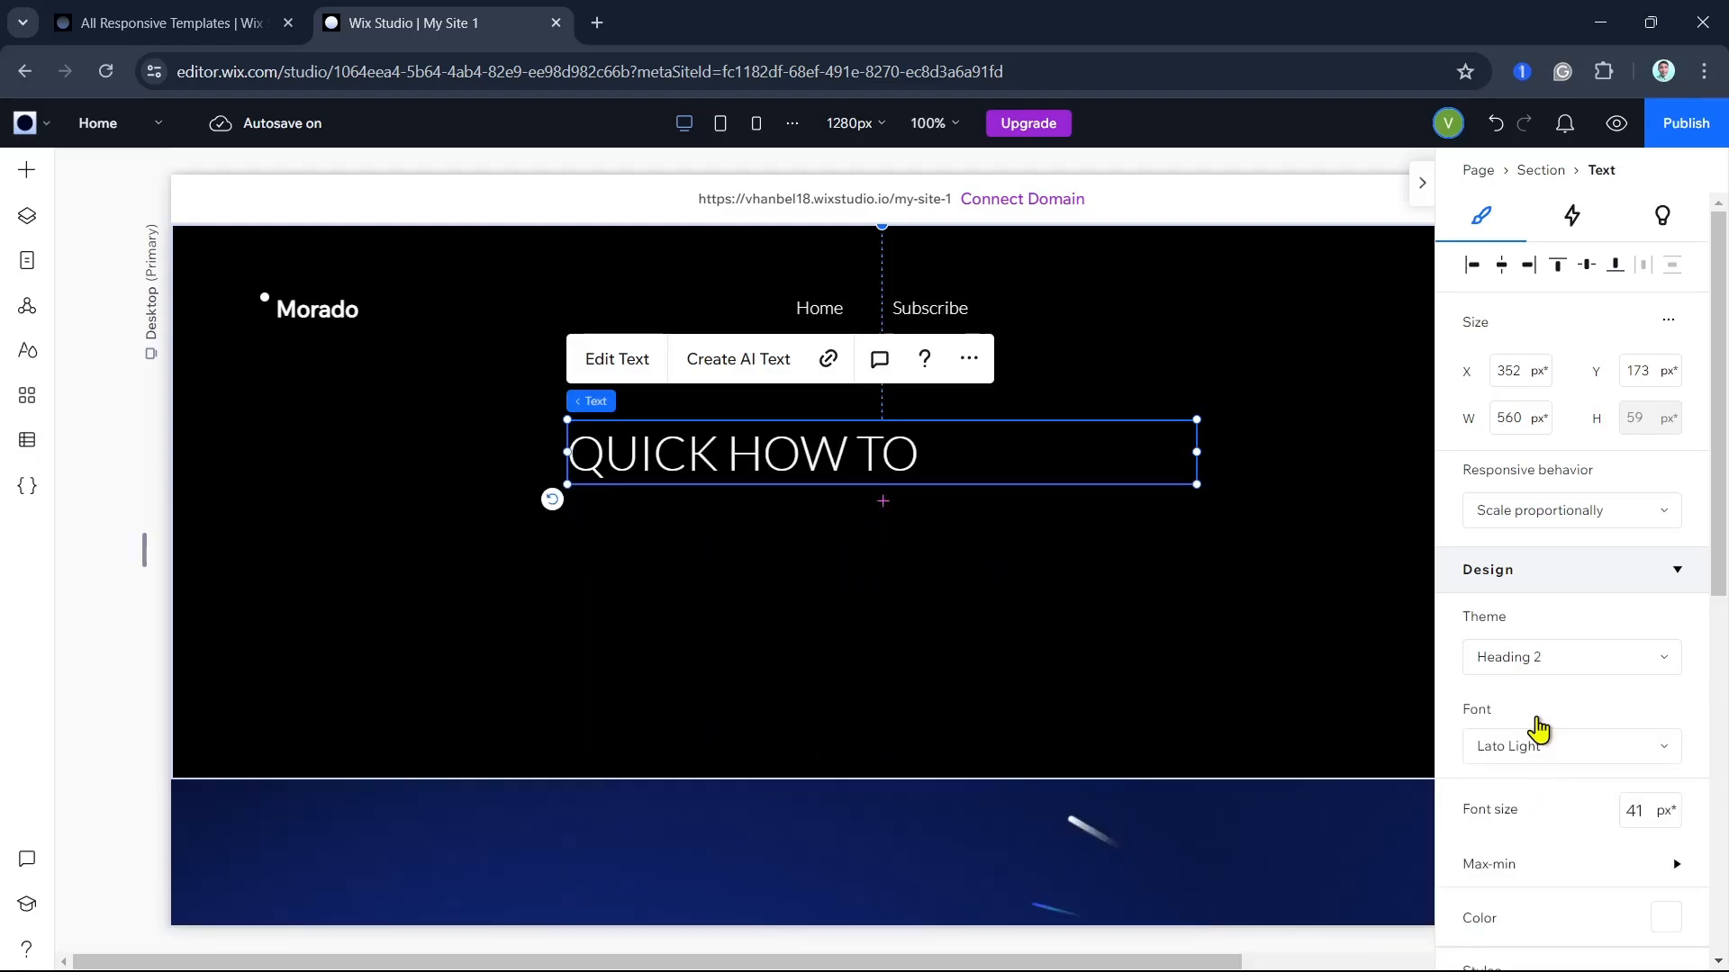
pyautogui.click(1537, 675)
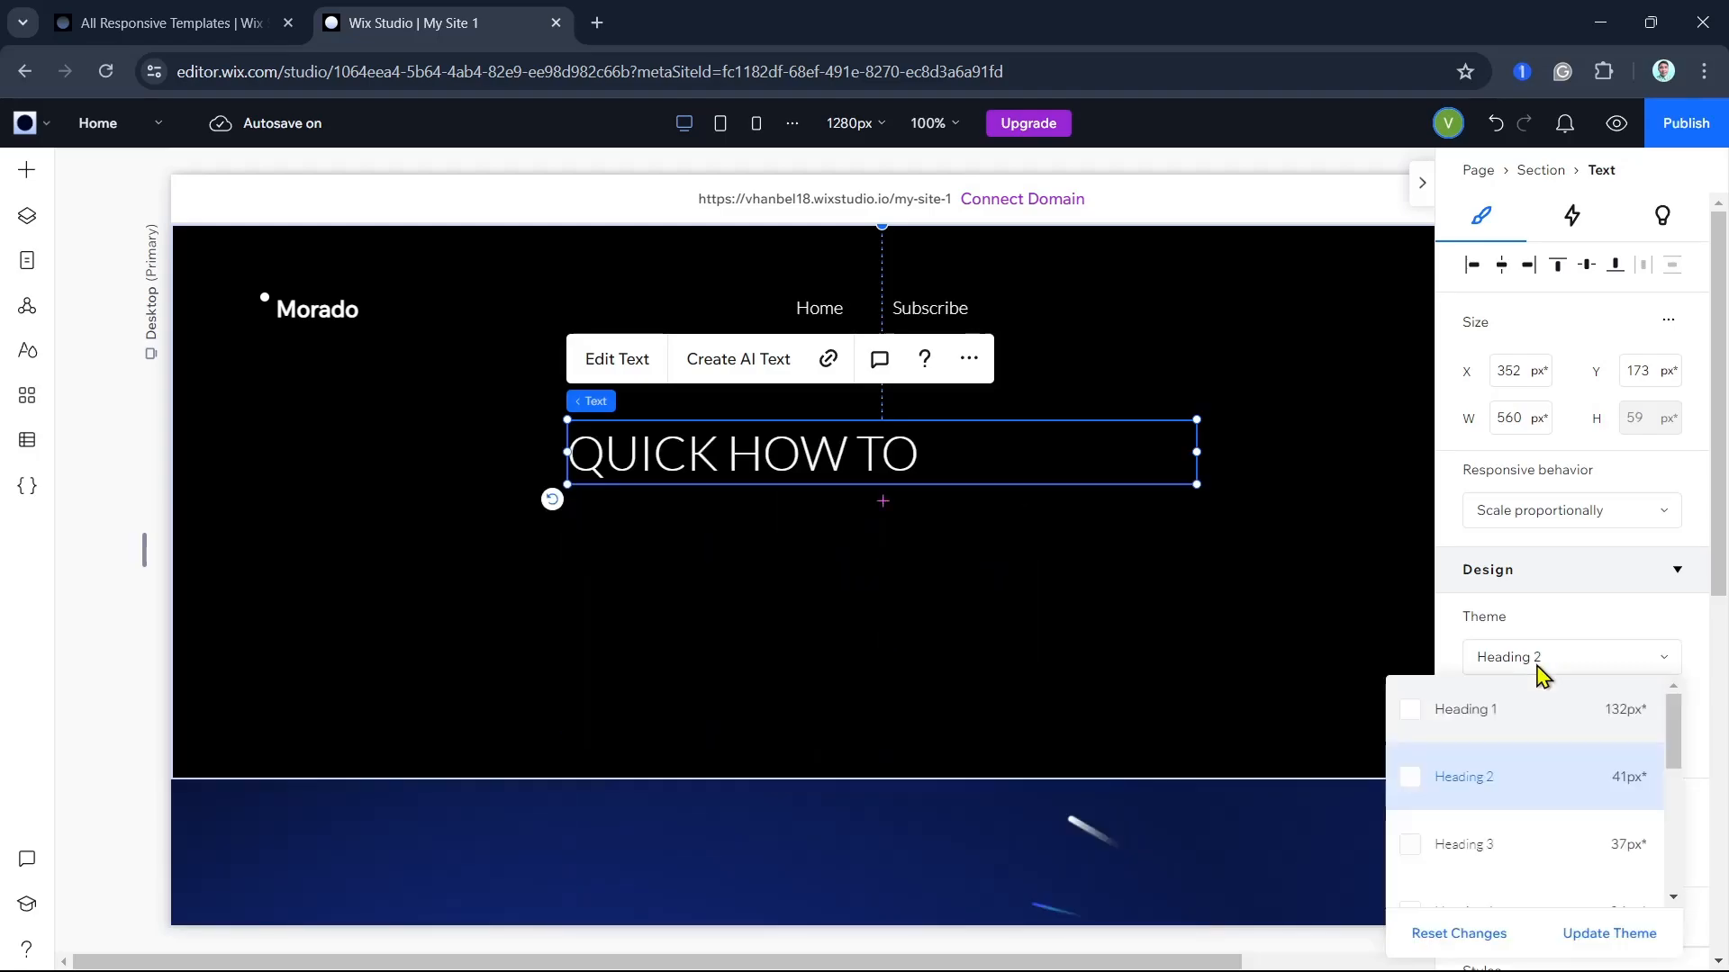
pyautogui.click(1531, 844)
pyautogui.click(1541, 671)
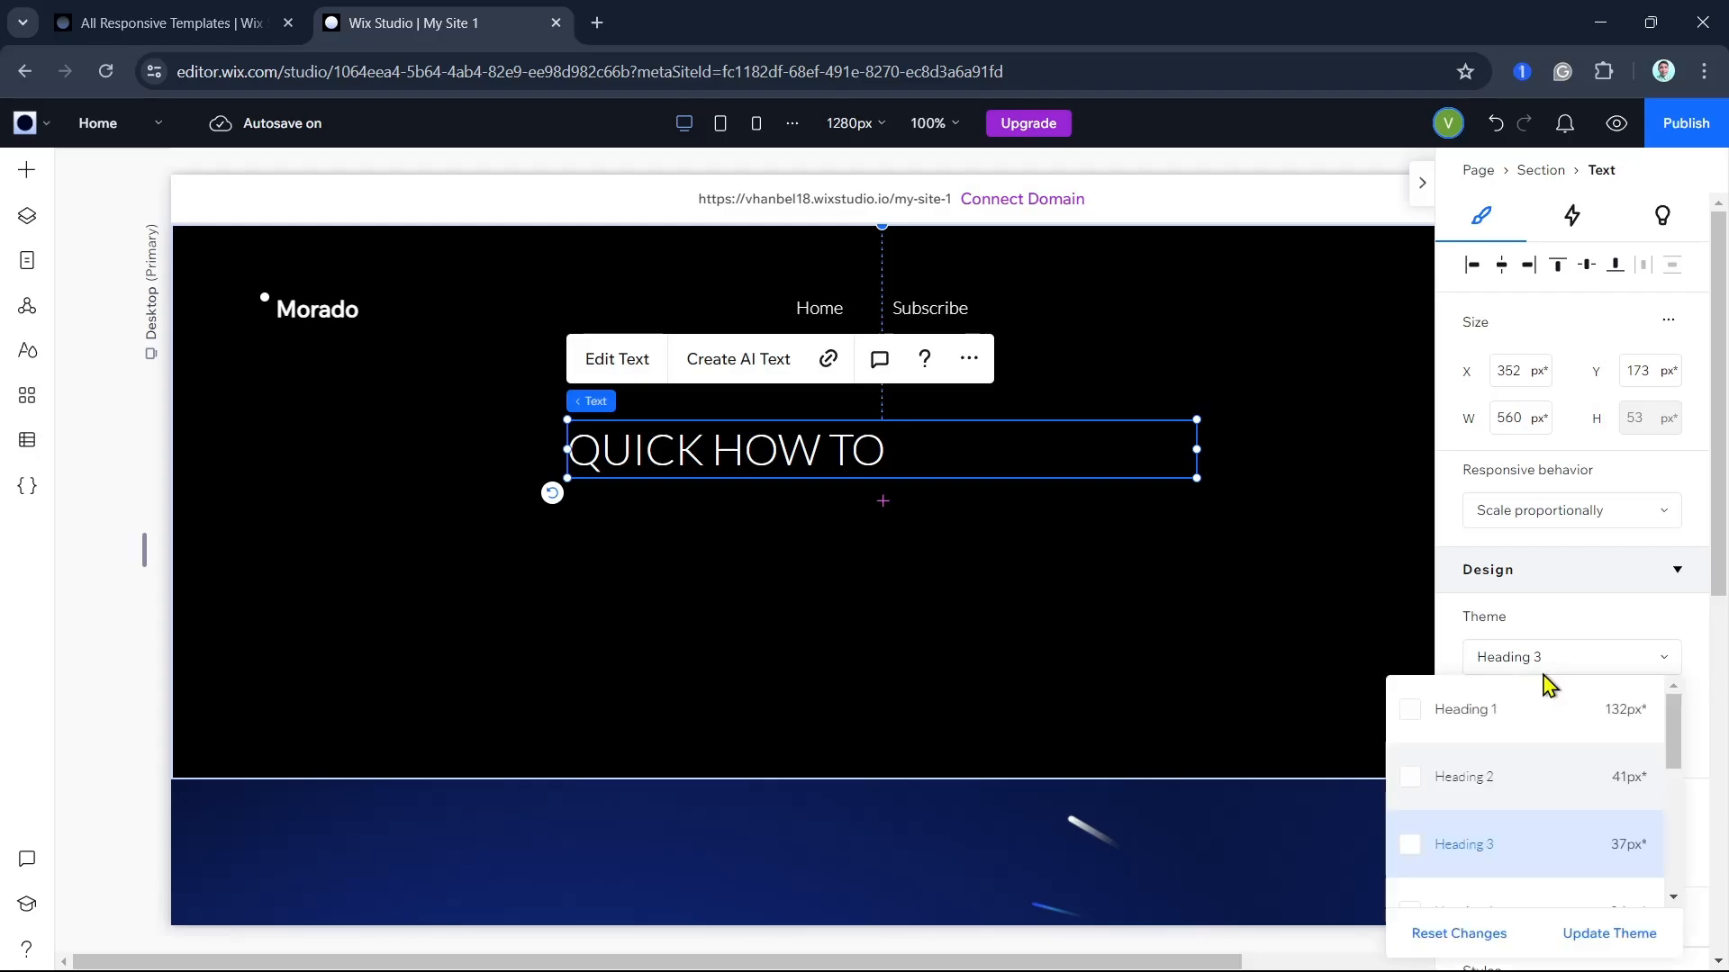
pyautogui.click(1545, 752)
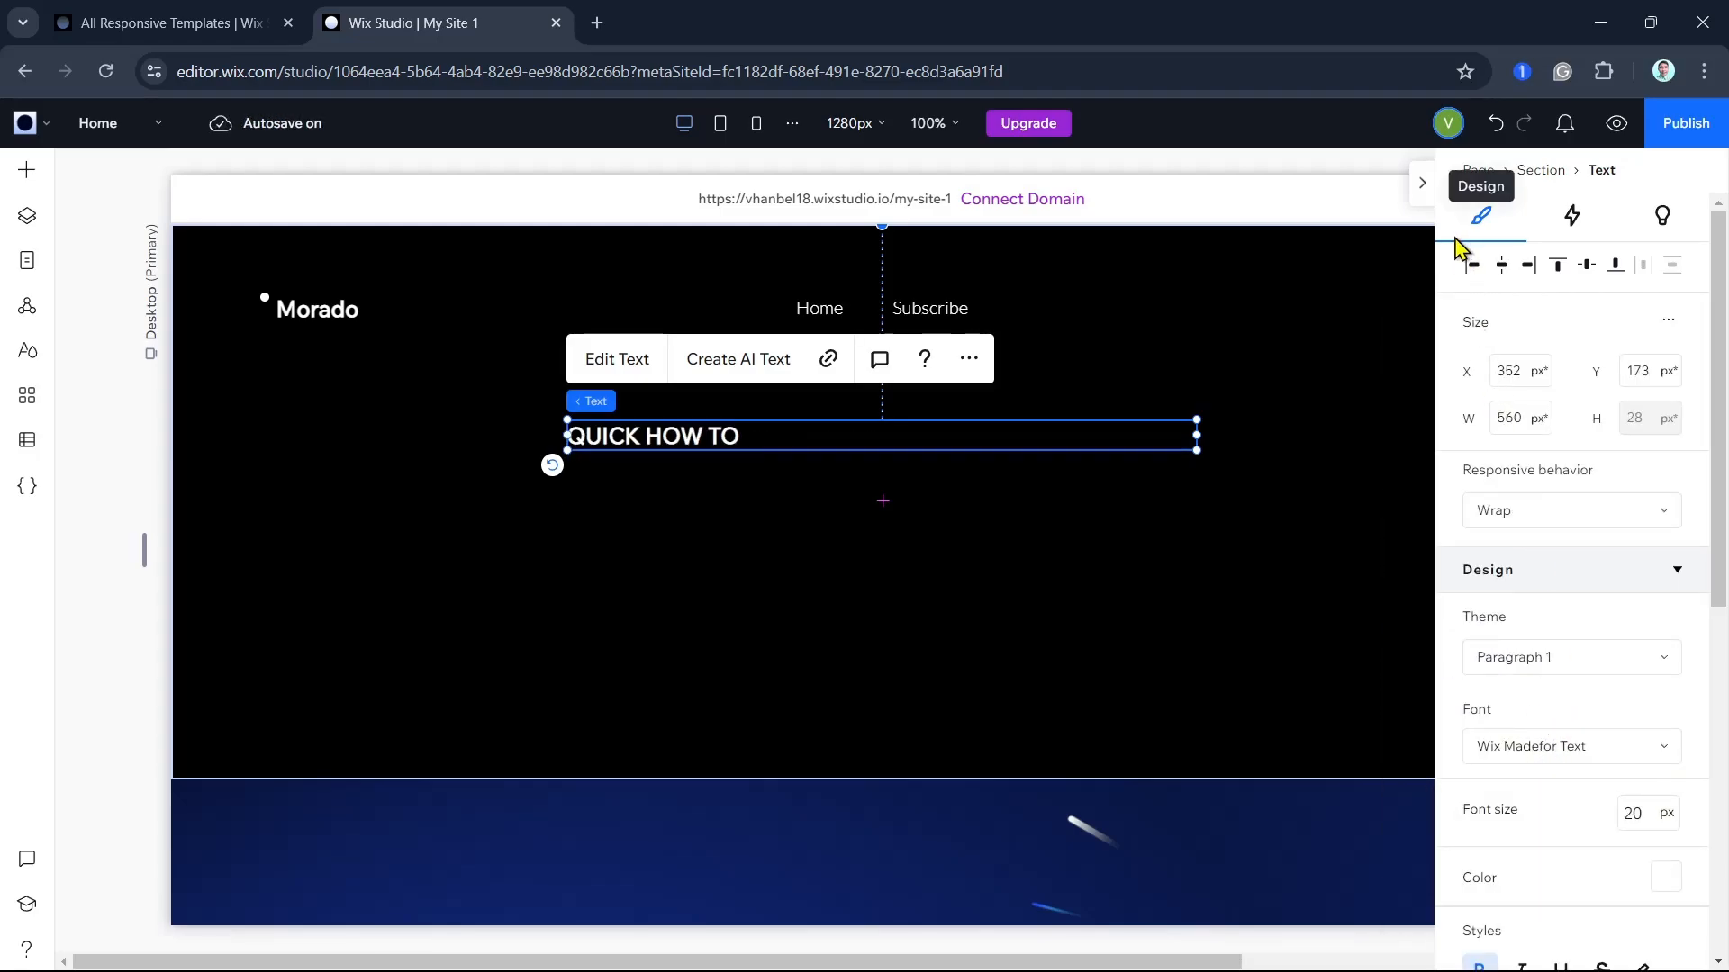
# Undo all the trial text theme changes on the title
pyautogui.click(1494, 125)
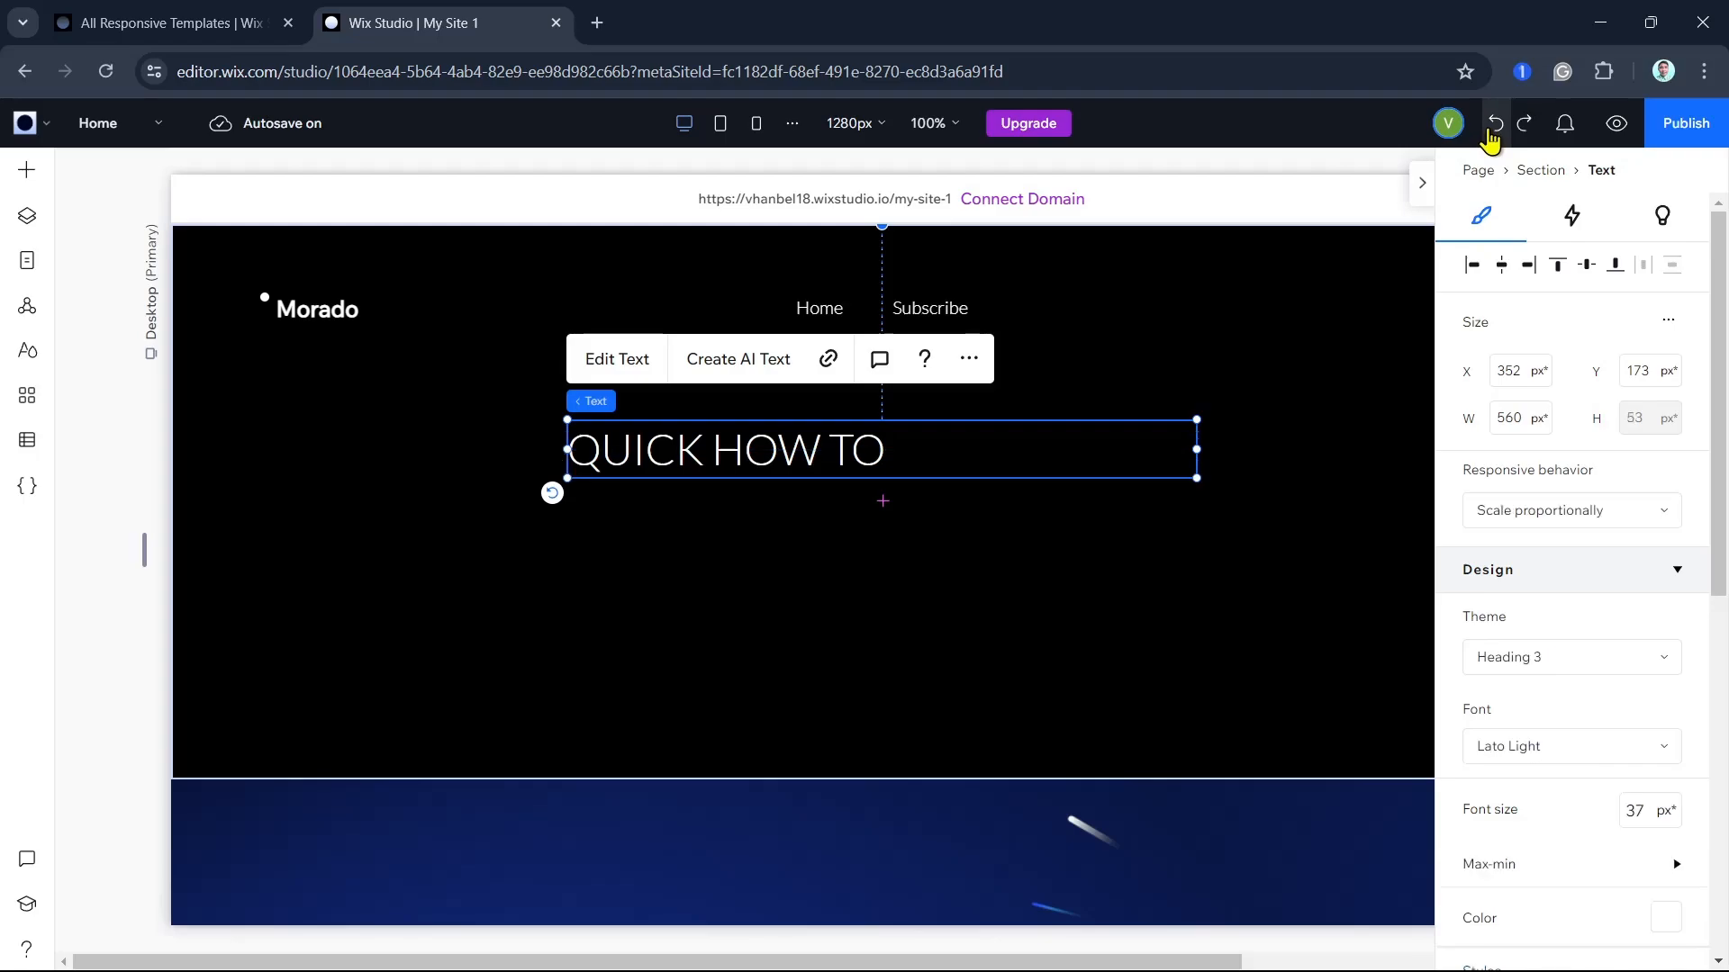
pyautogui.click(1493, 128)
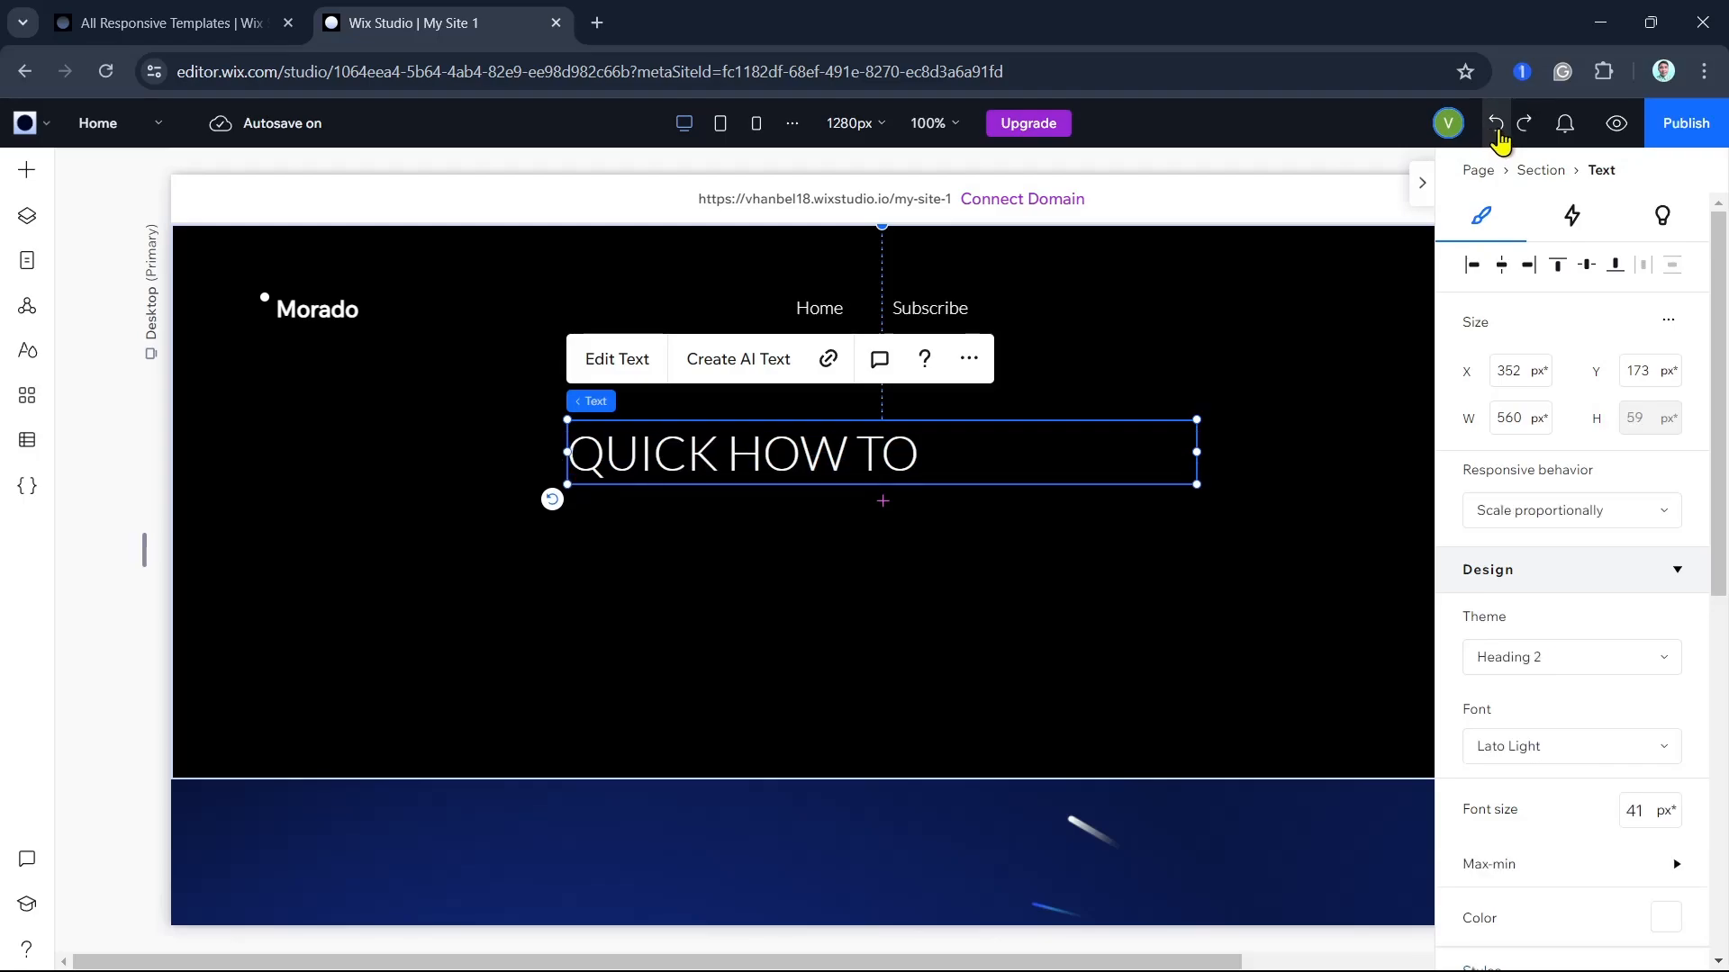
pyautogui.click(1496, 128)
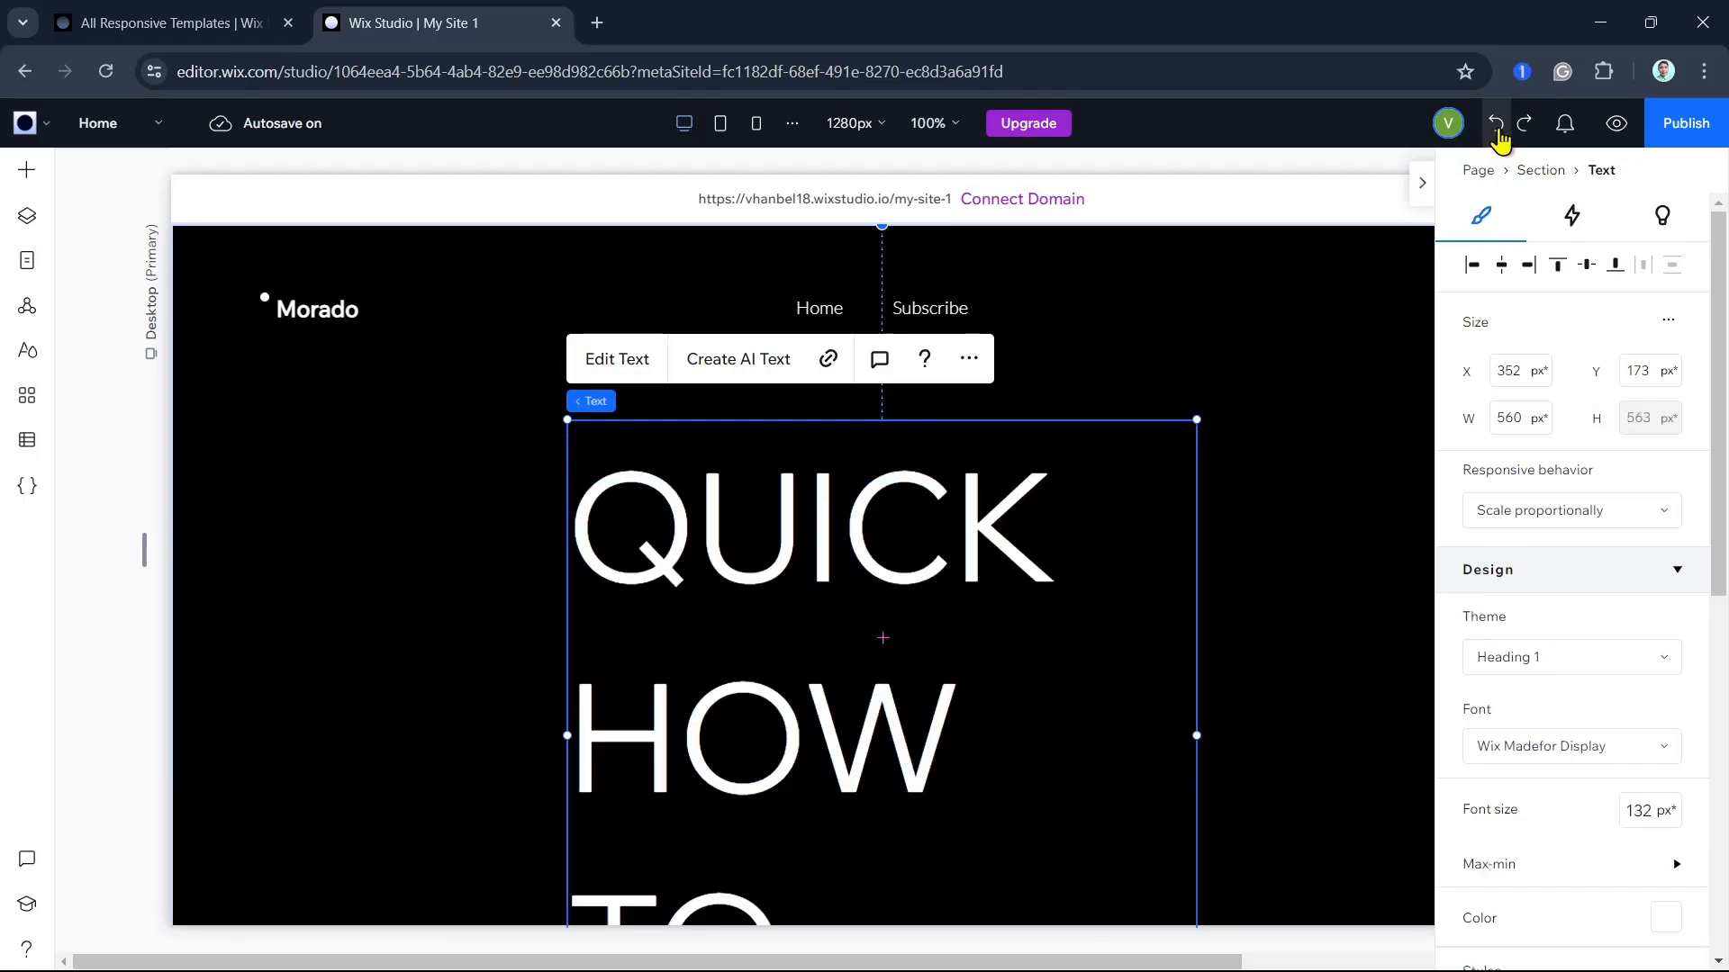
pyautogui.click(1496, 128)
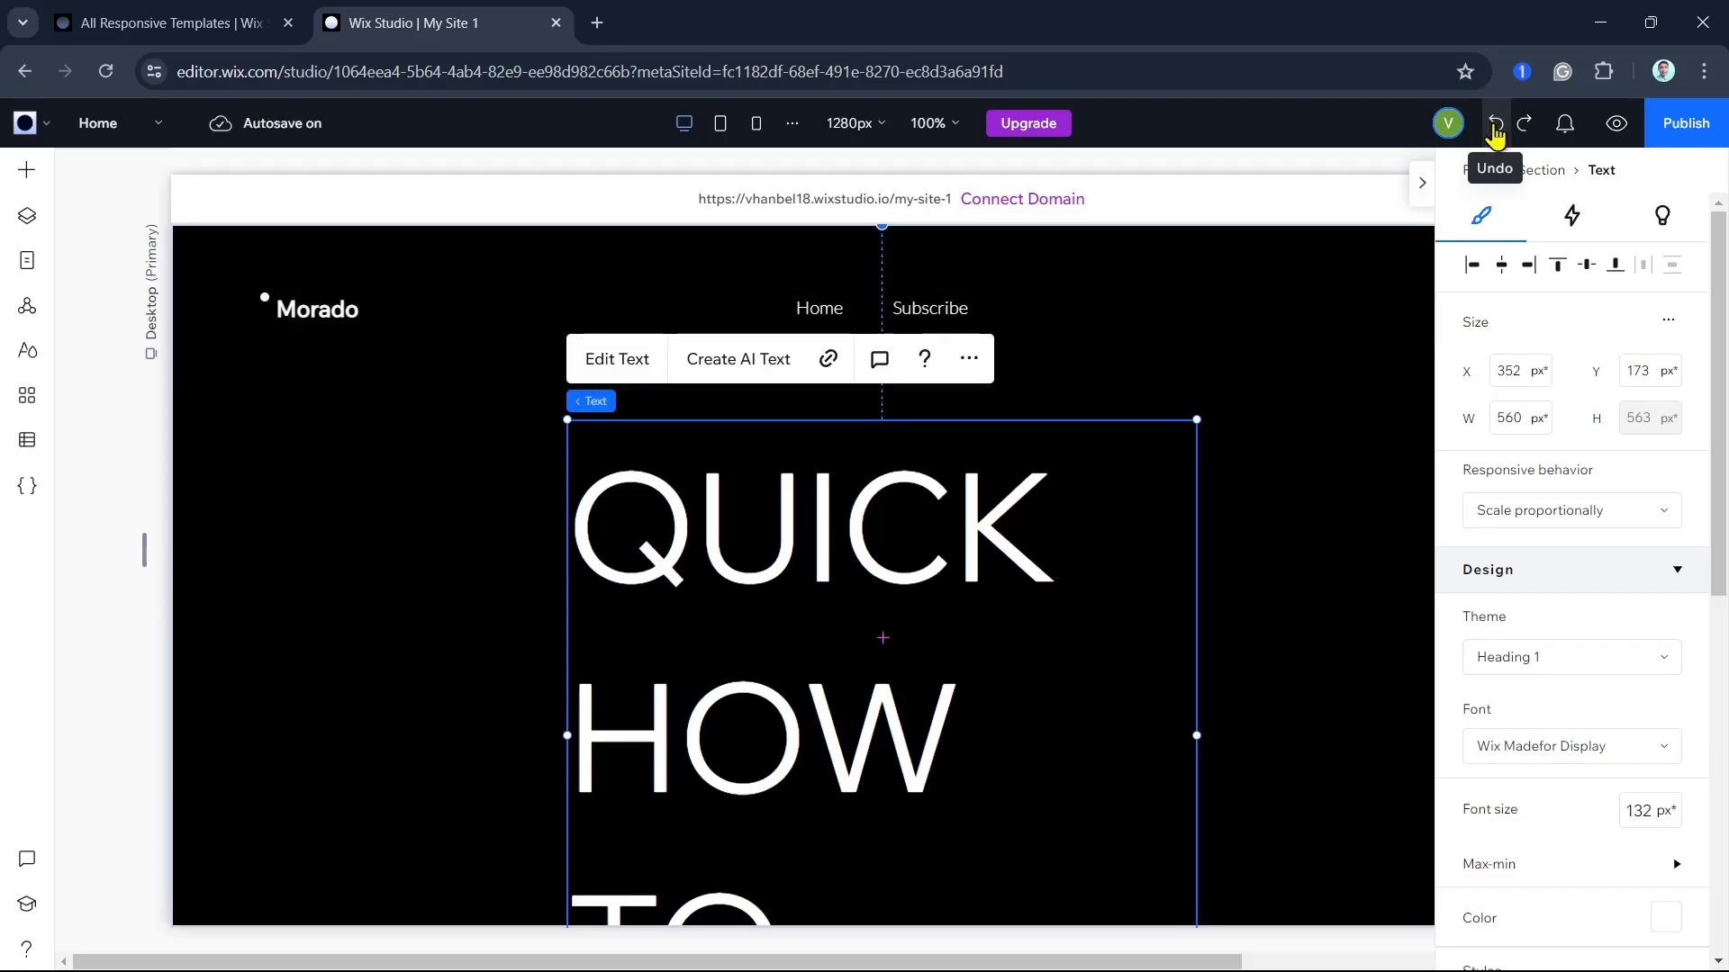
pyautogui.click(1496, 127)
pyautogui.click(1495, 128)
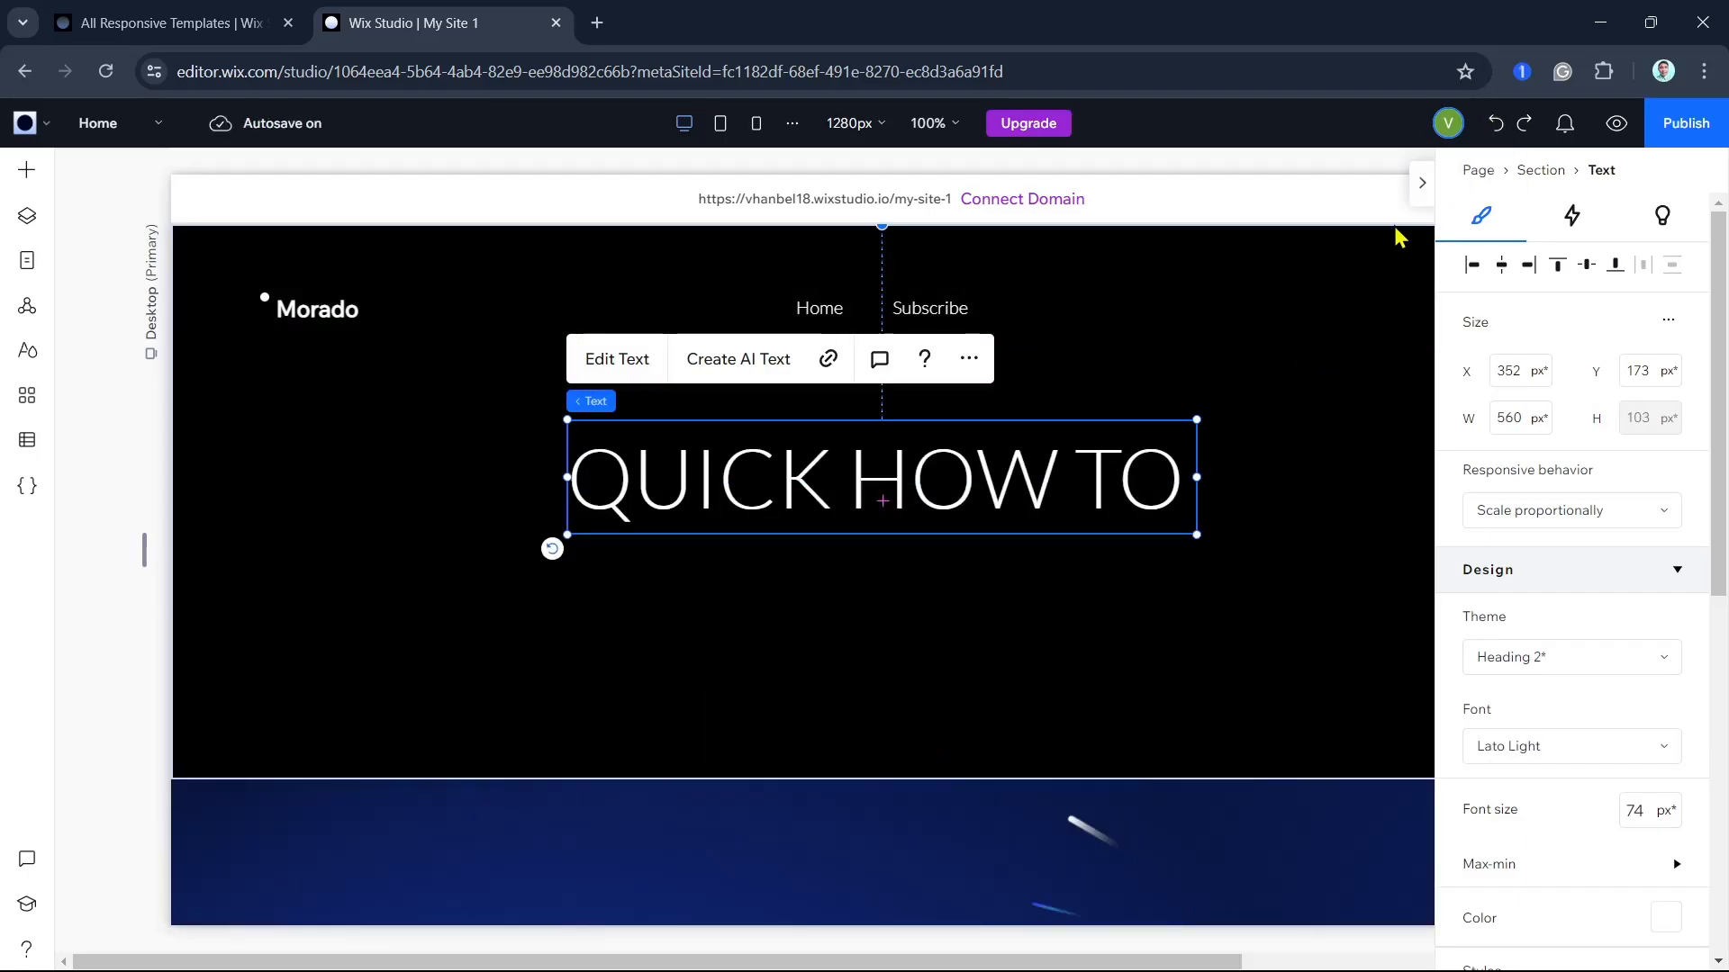
# Change the title's font to League Spartan
pyautogui.click(1566, 760)
pyautogui.scroll(5, 1594, 621)
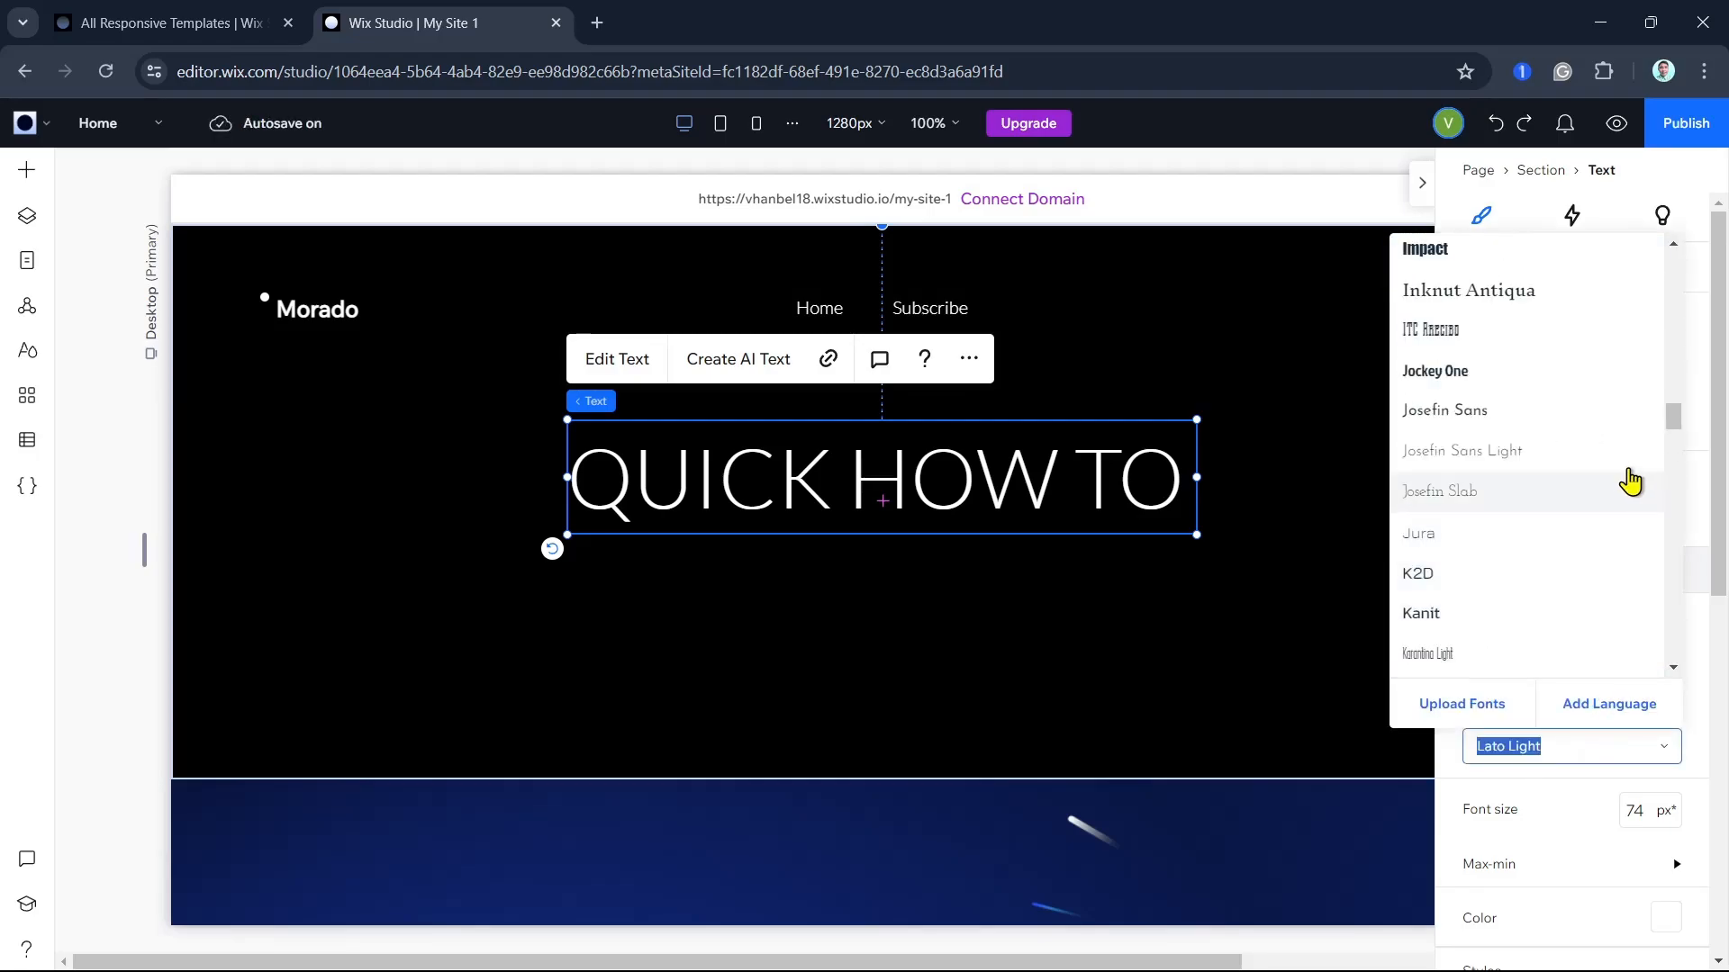
pyautogui.moveTo(1677, 416)
pyautogui.mouseDown()
pyautogui.moveTo(1667, 262)
pyautogui.moveTo(1681, 459)
pyautogui.moveTo(1680, 436)
pyautogui.mouseUp()
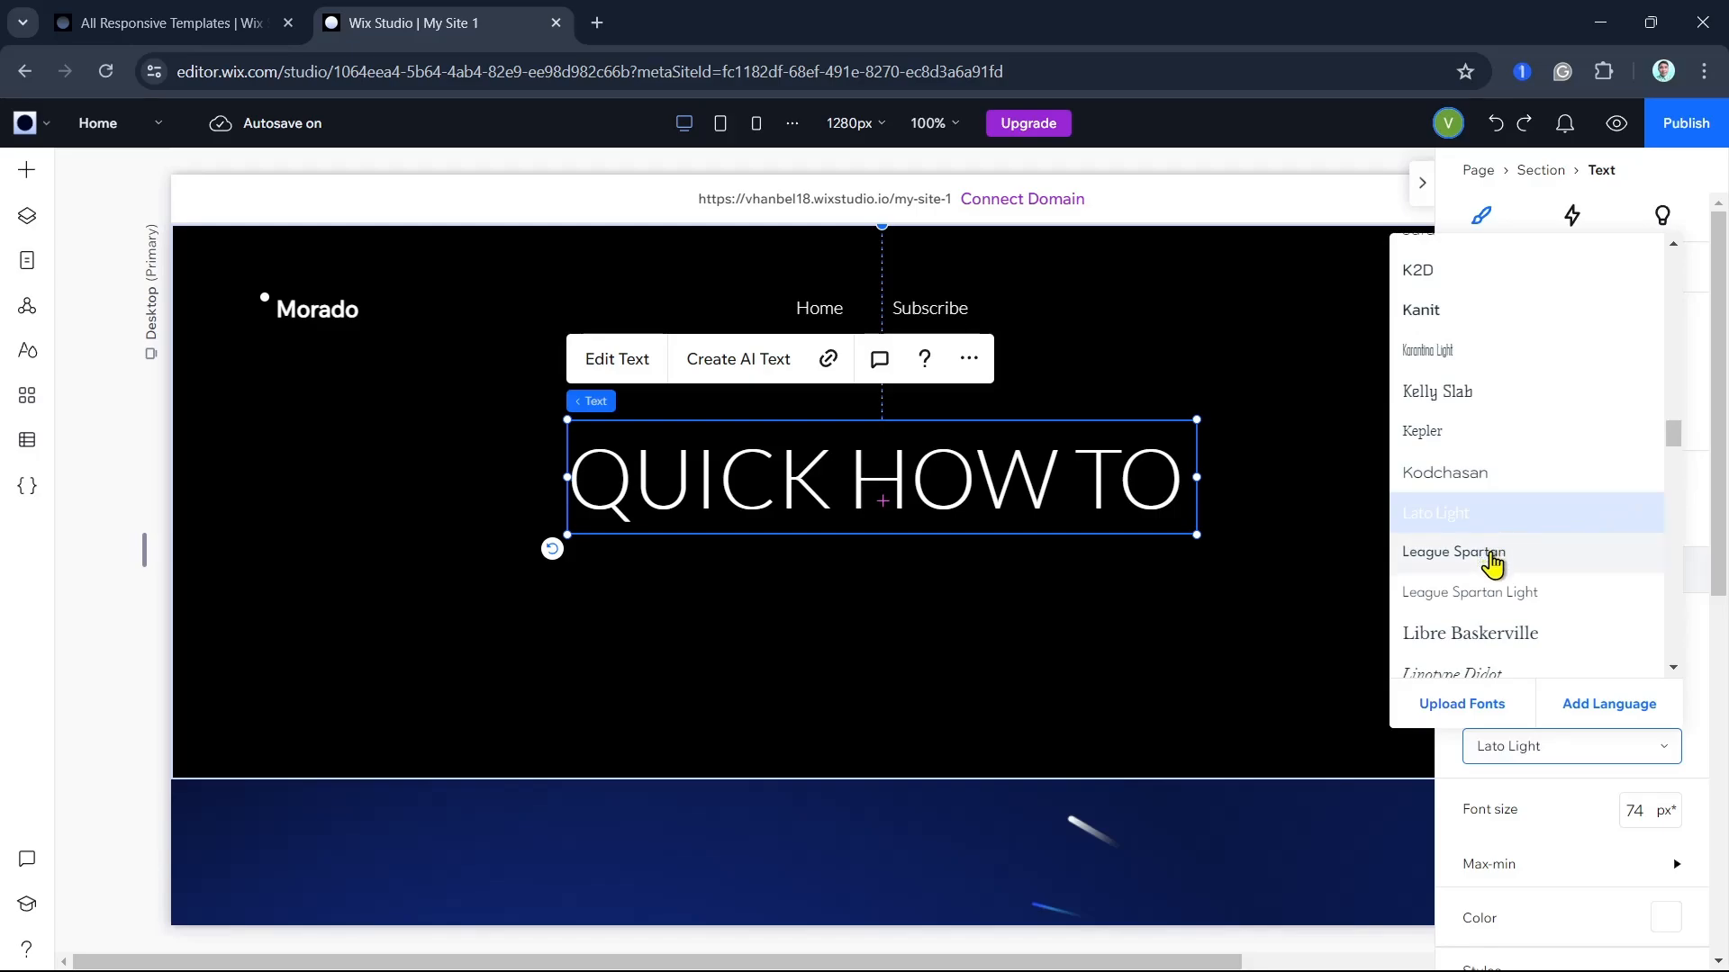
pyautogui.click(1494, 553)
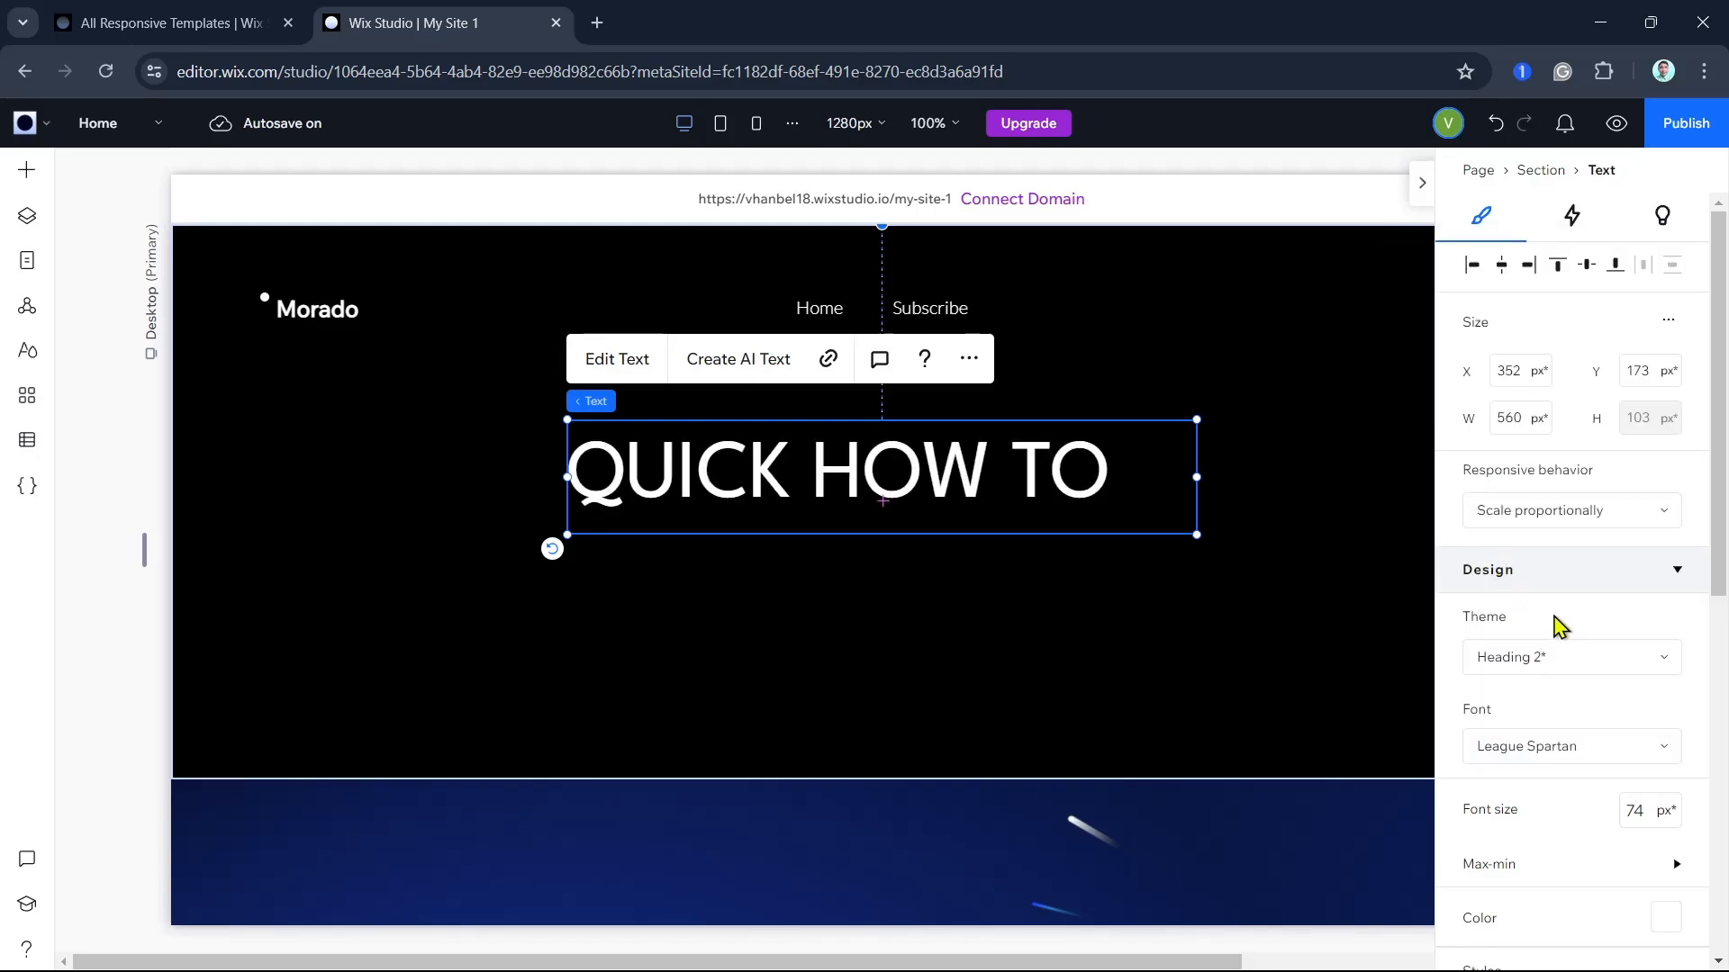
# Switch the title's font to Monoton
pyautogui.click(1574, 741)
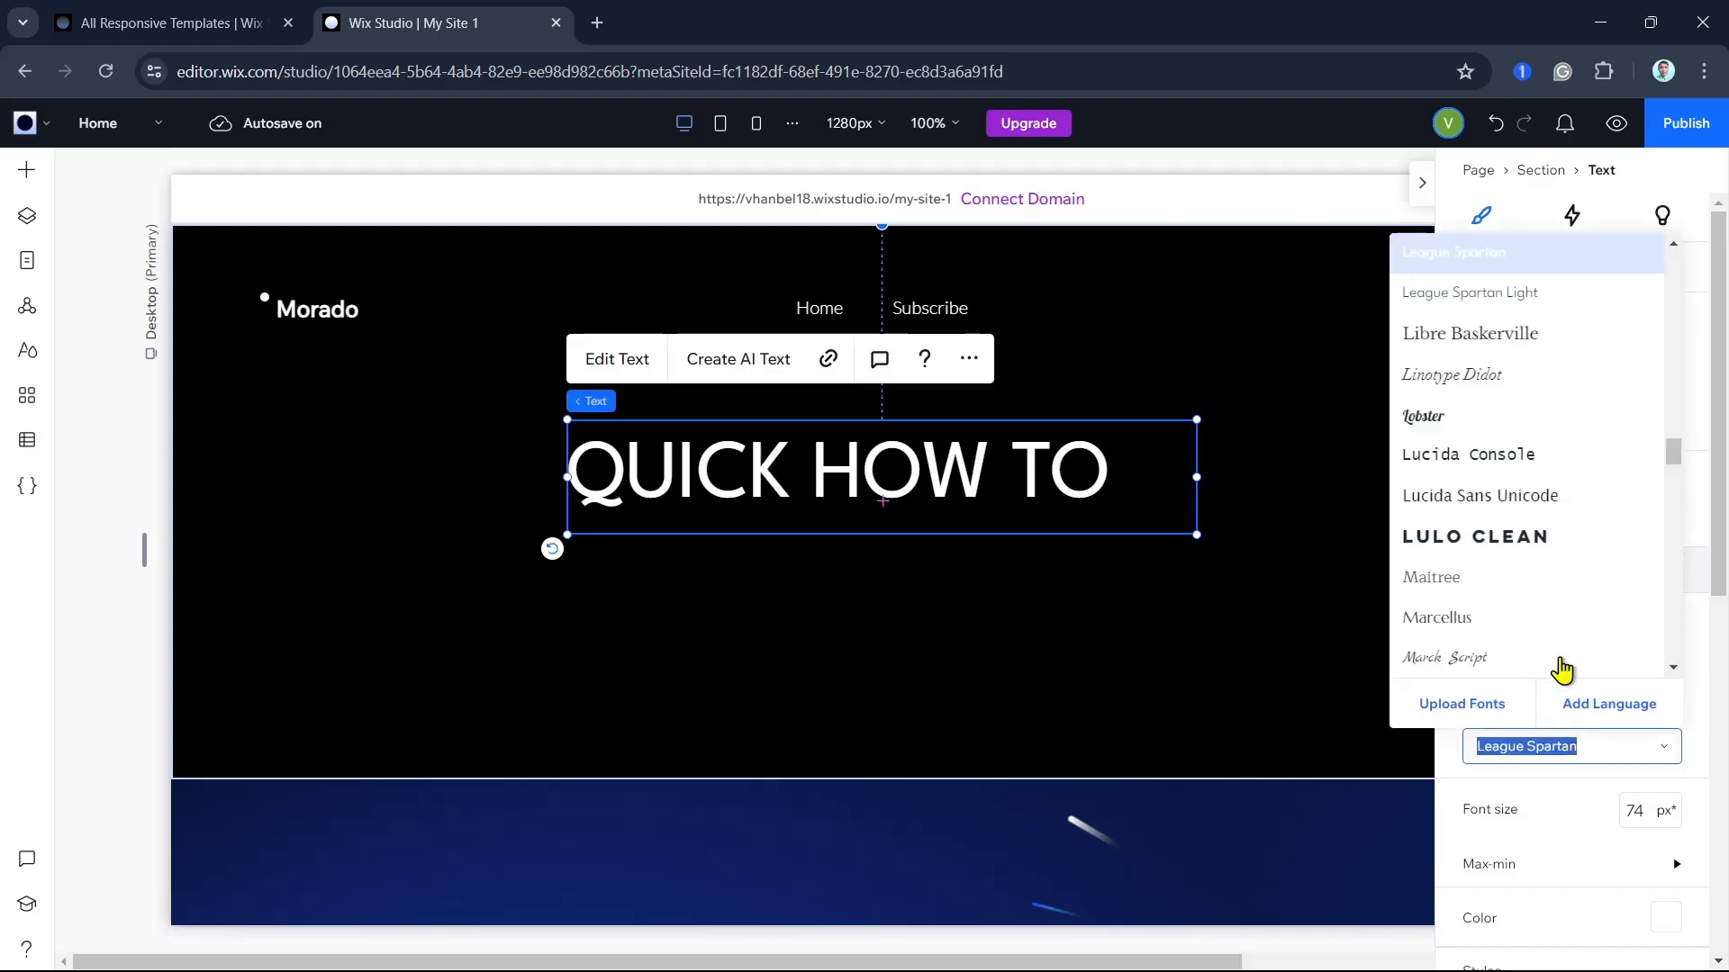
pyautogui.scroll(-5, 1563, 668)
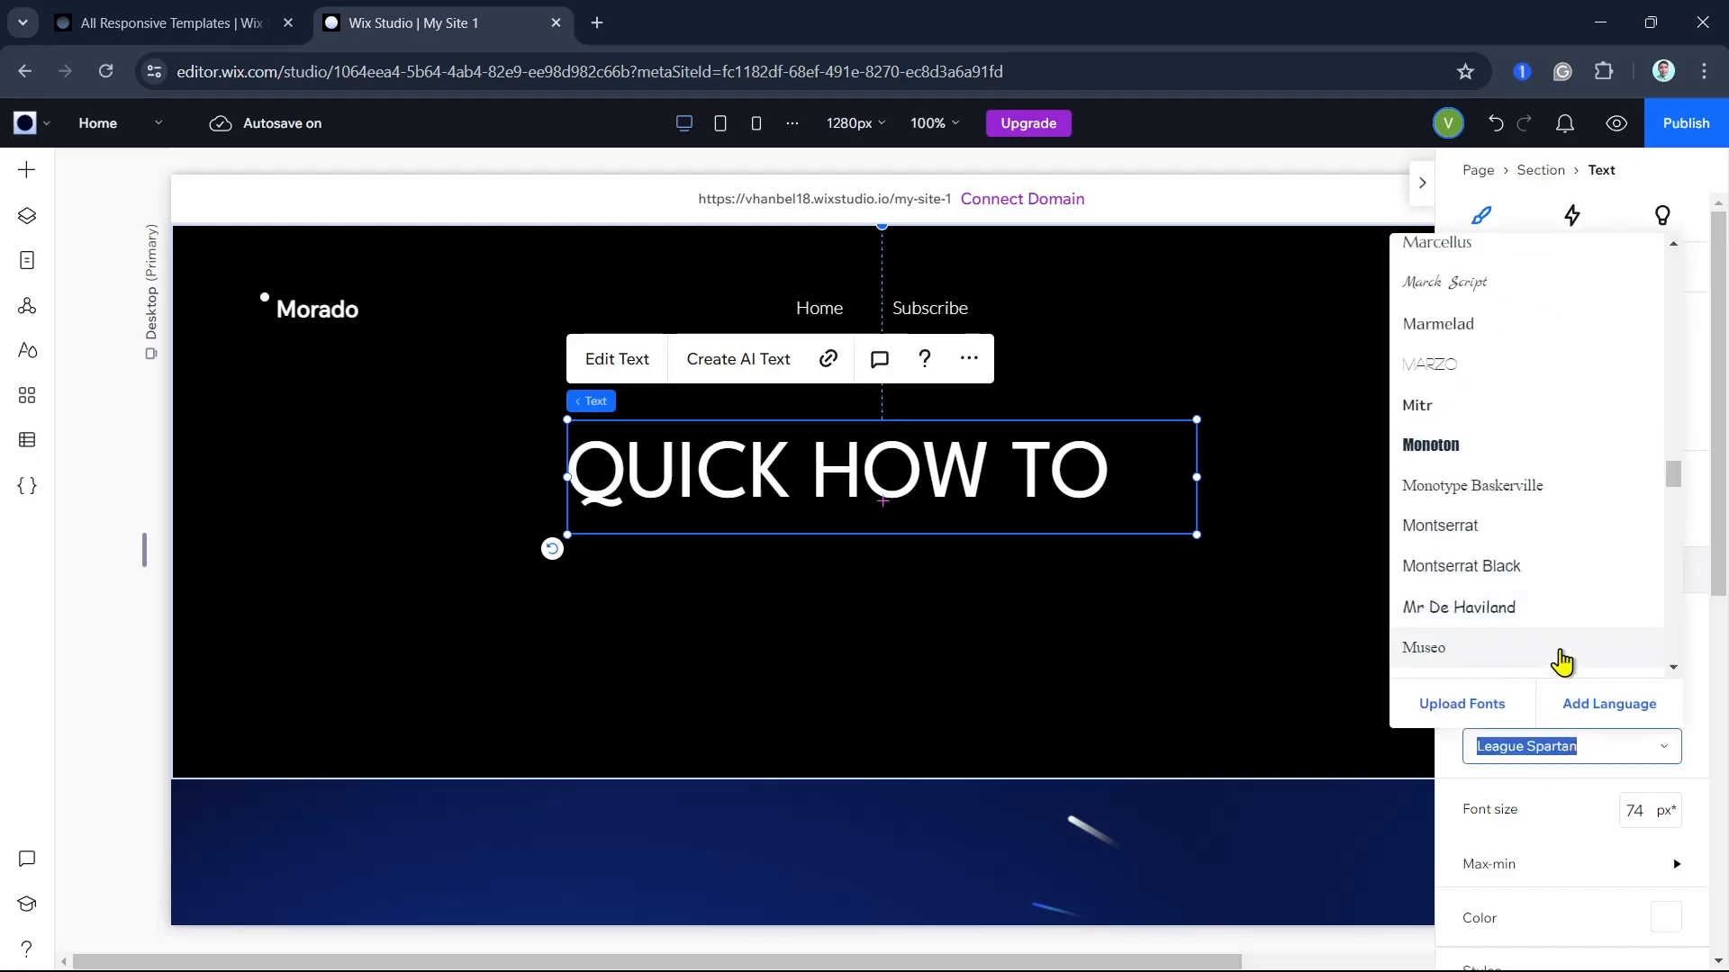
pyautogui.click(1502, 450)
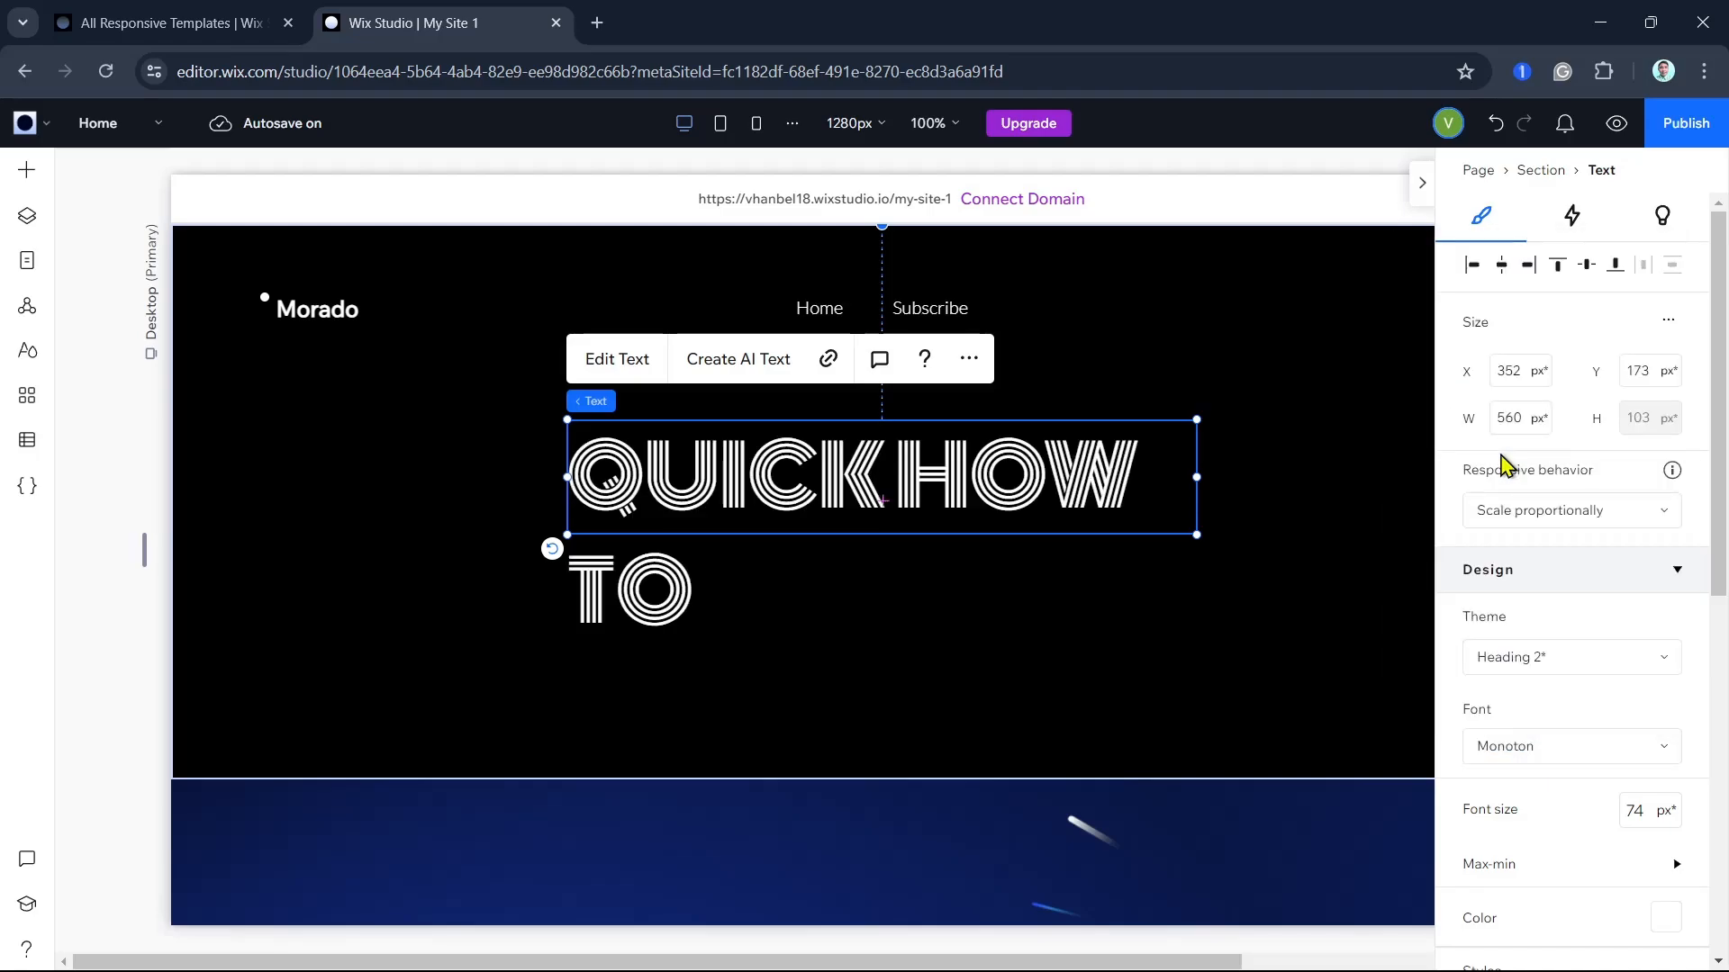
pyautogui.click(1587, 663)
pyautogui.click(1597, 585)
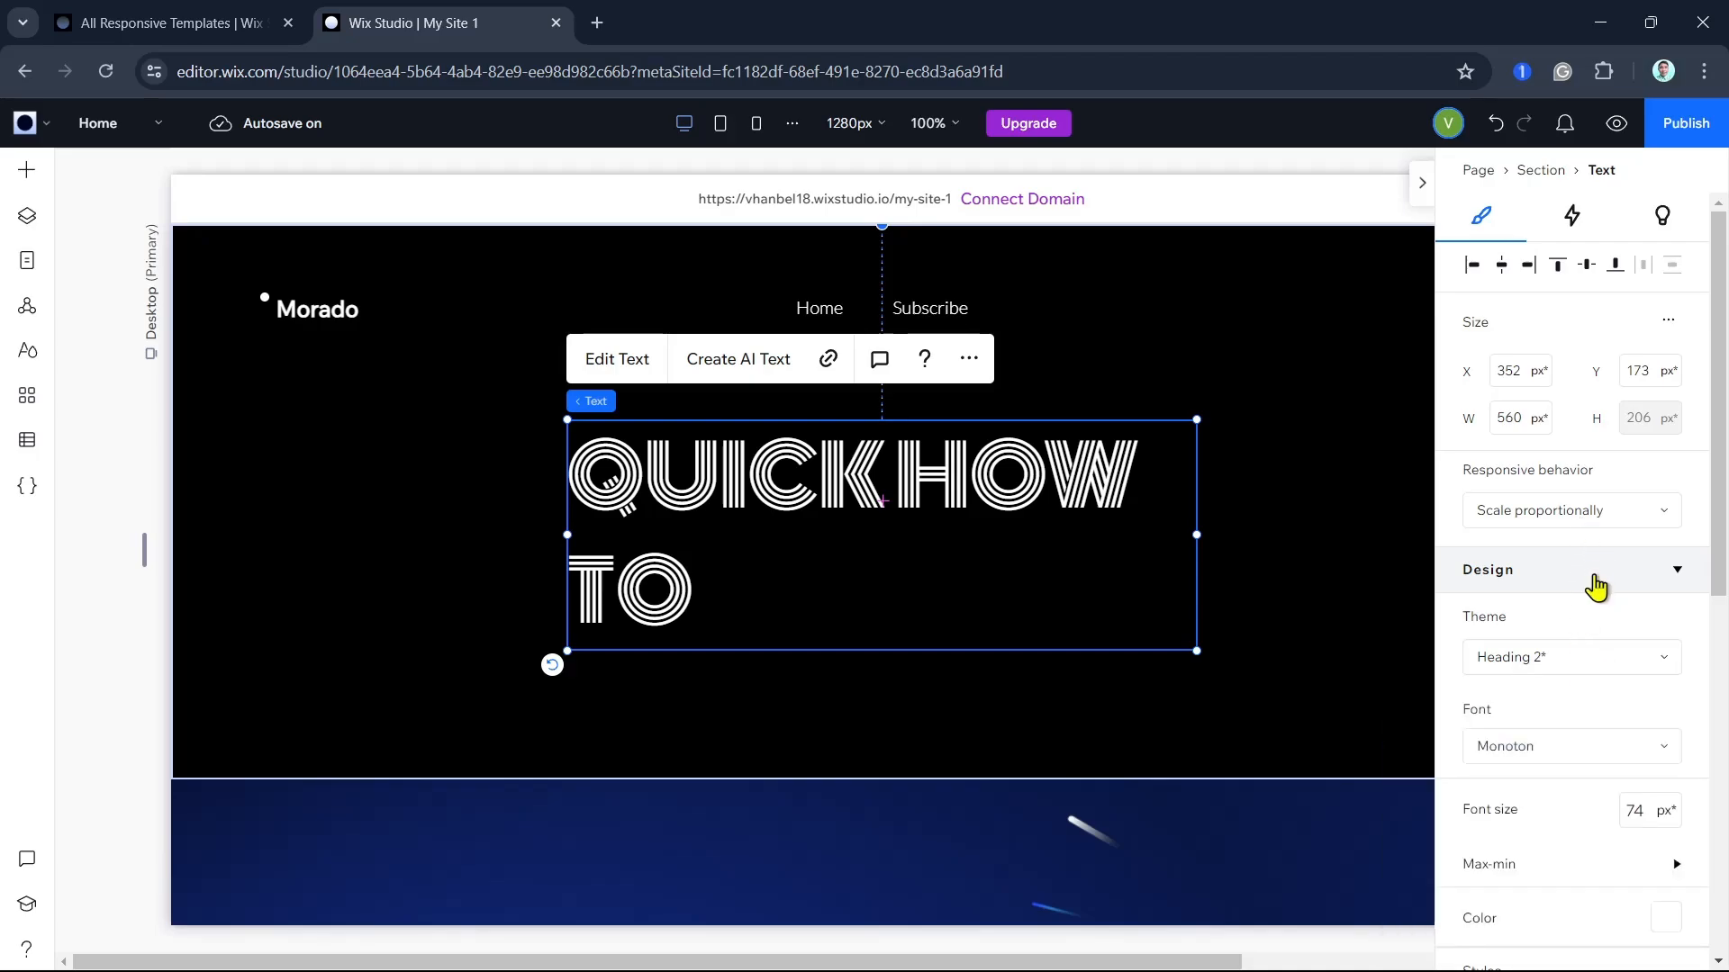
# Try the Pacifica Condensed font on the title
pyautogui.click(1543, 746)
pyautogui.scroll(-3, 1536, 627)
pyautogui.scroll(-2, 1536, 628)
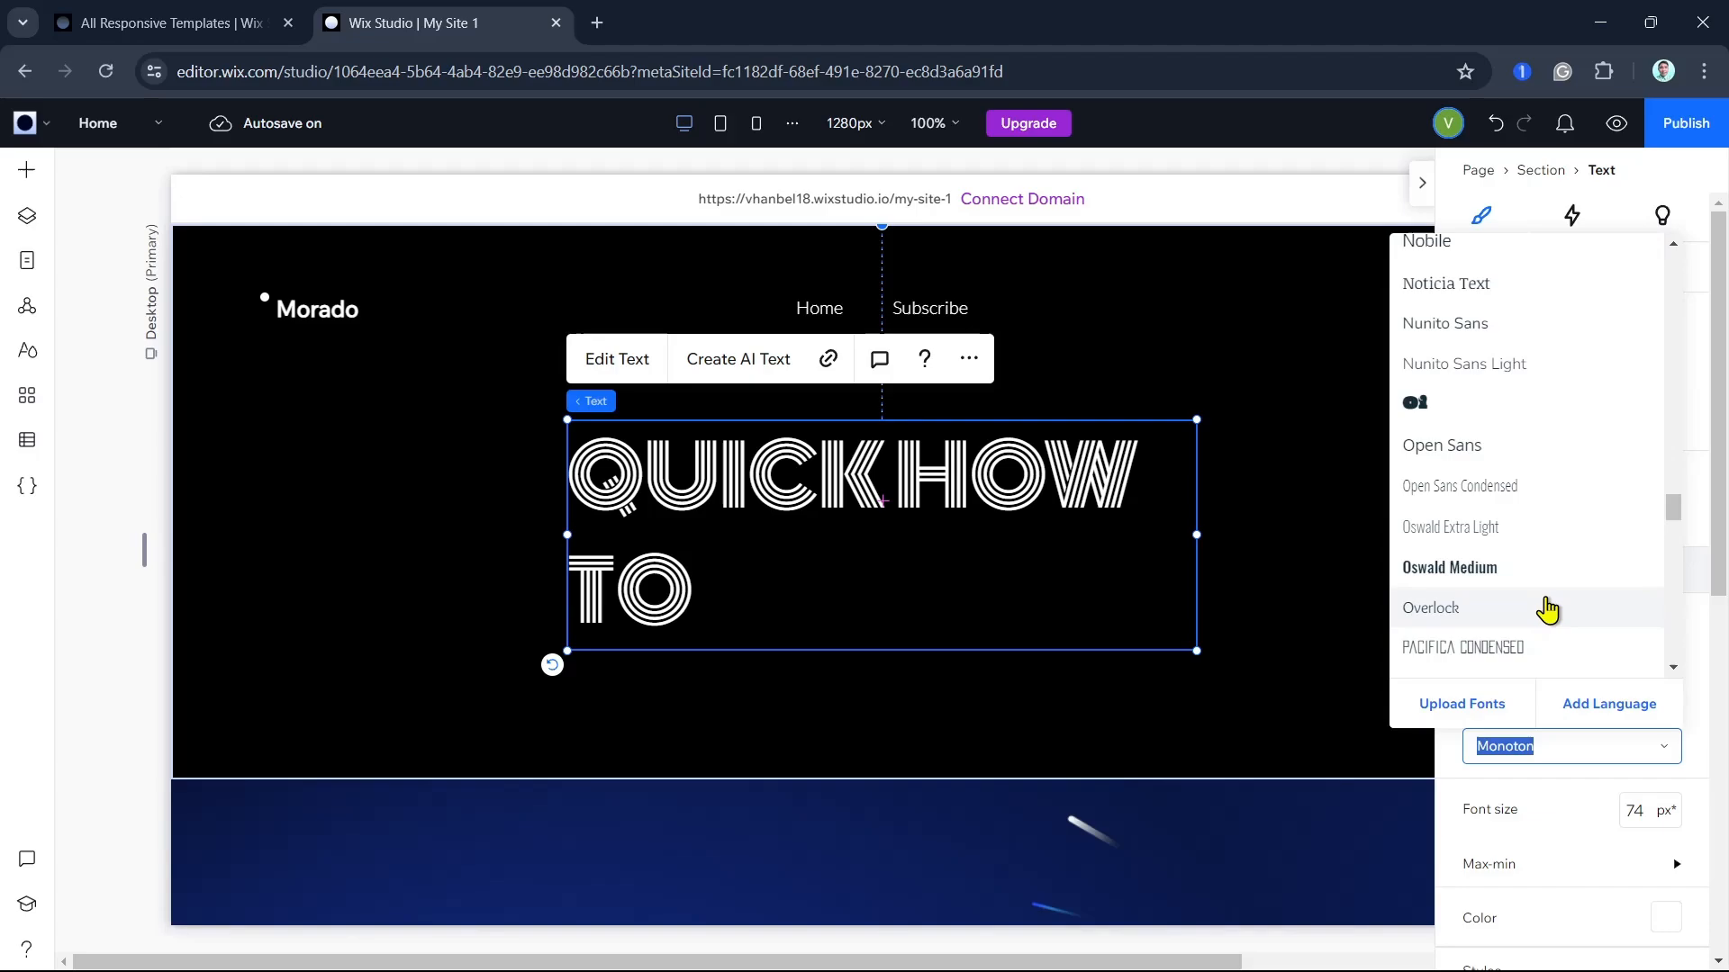
pyautogui.click(1520, 649)
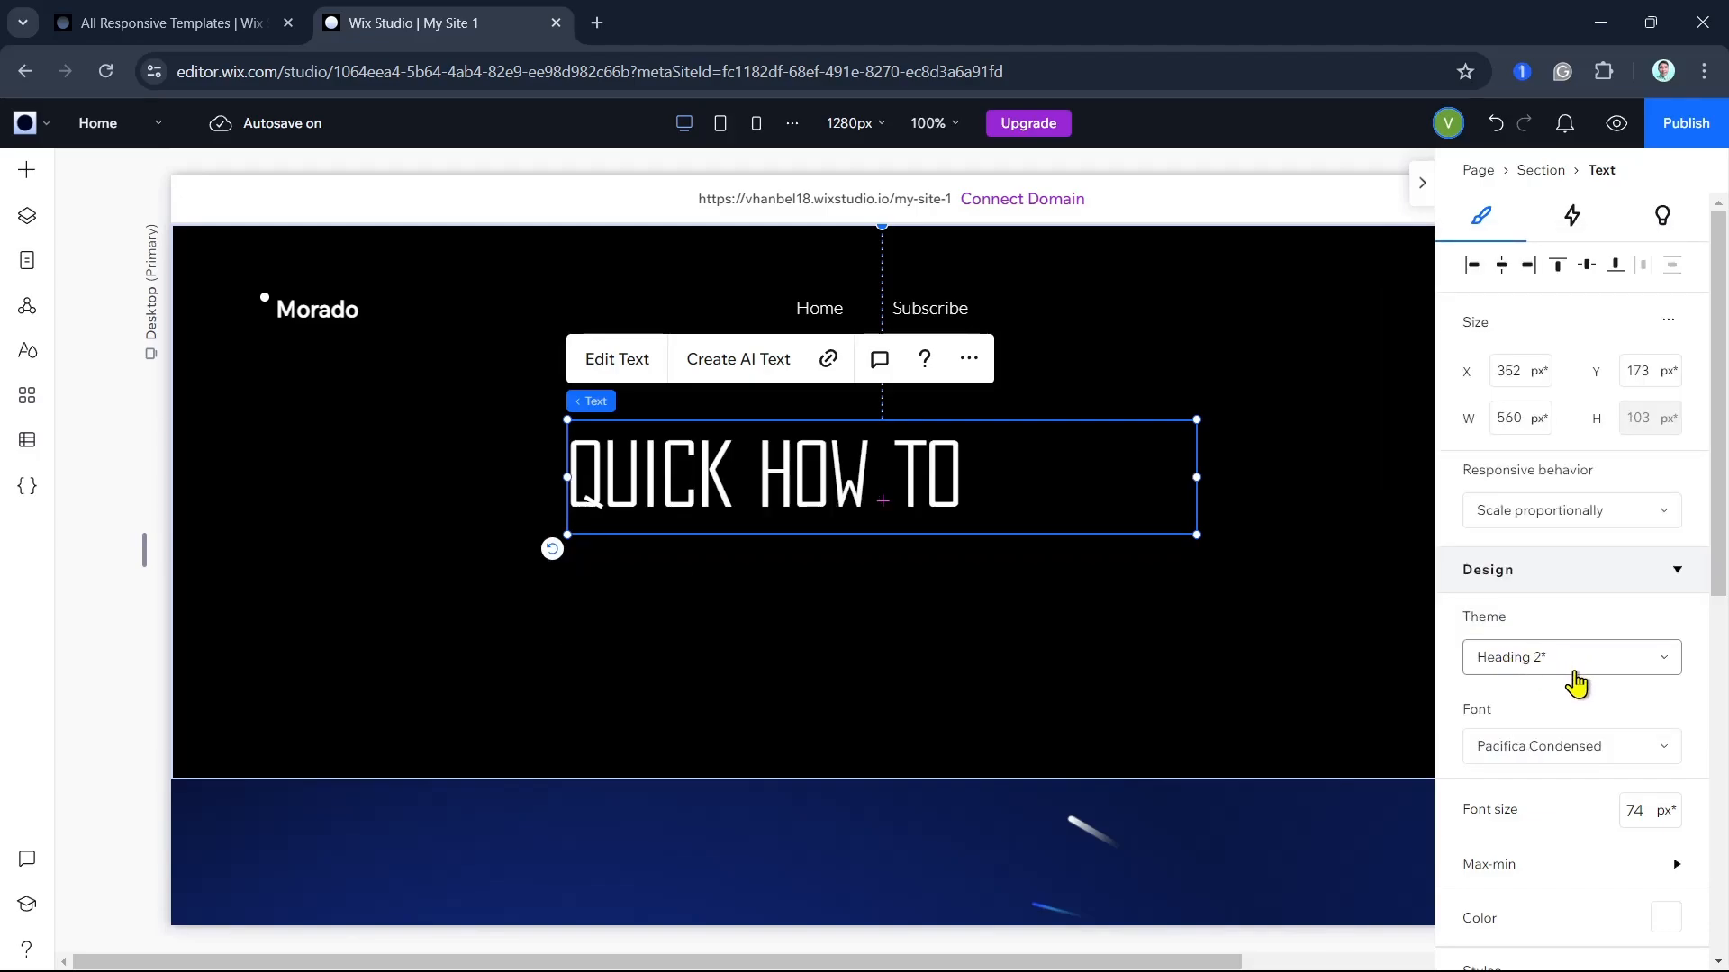
# Set the title's font to Poppins Semi Bold
pyautogui.click(1570, 747)
pyautogui.scroll(-3, 1548, 618)
pyautogui.scroll(2, 1548, 618)
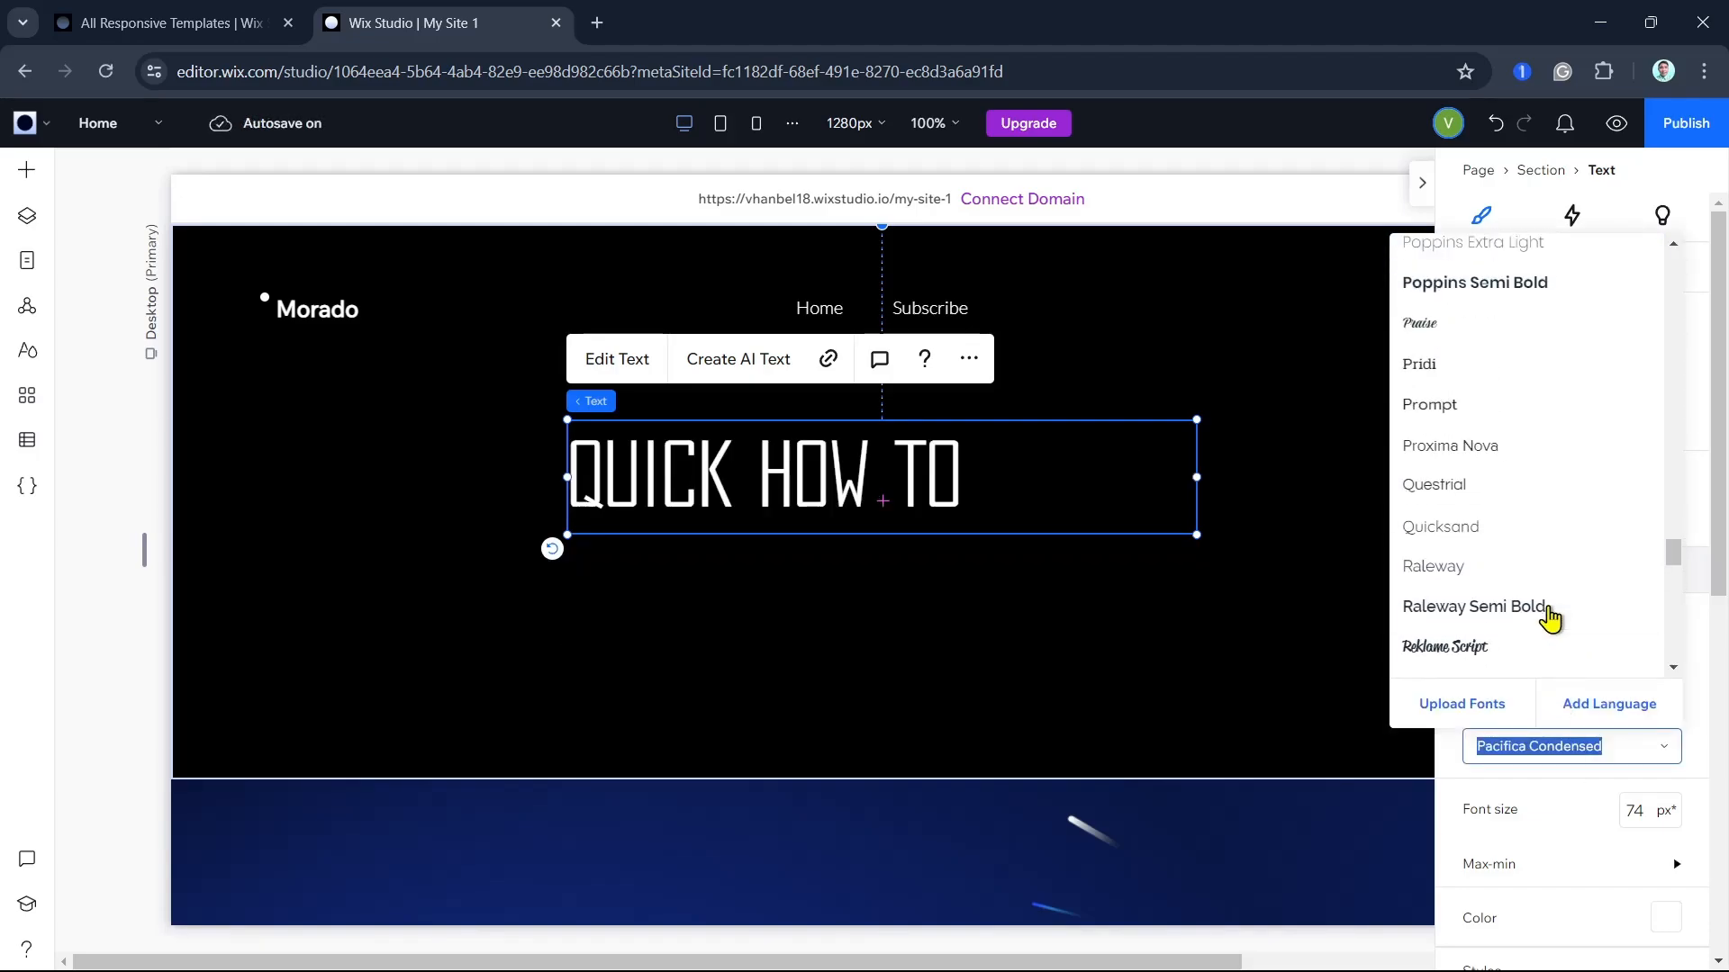
pyautogui.click(1525, 283)
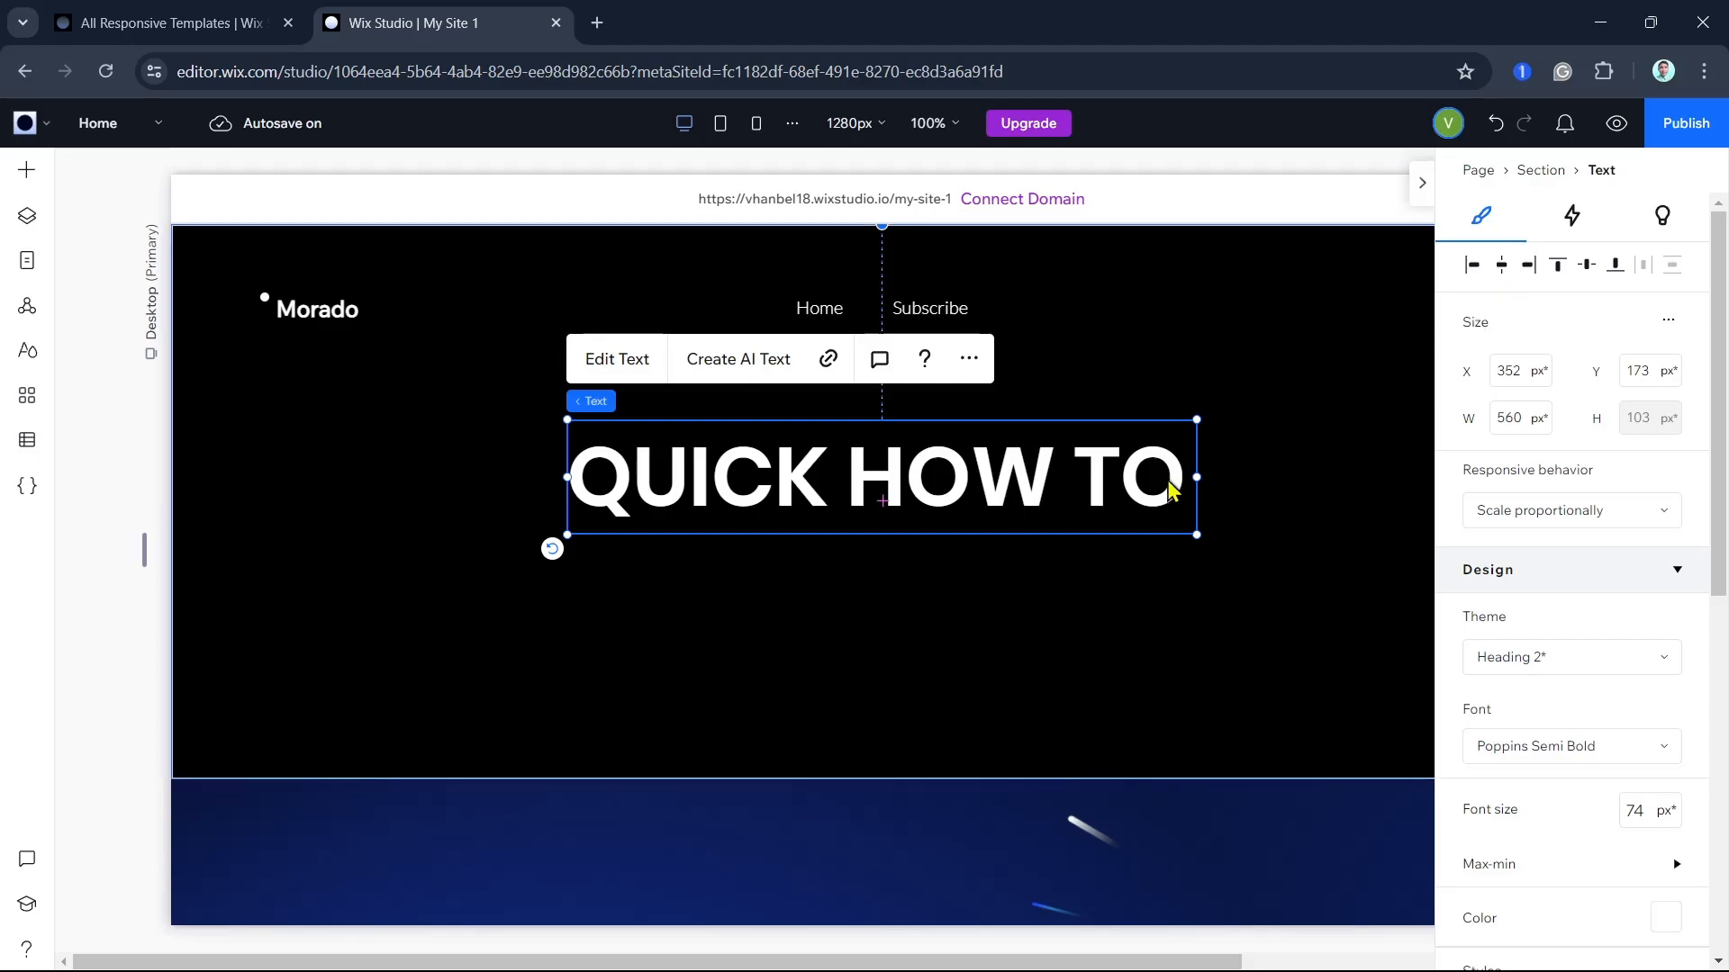
# Undo the four trial font changes on the title
pyautogui.click(1492, 140)
pyautogui.click(1492, 140)
pyautogui.click(1492, 140)
pyautogui.click(1491, 140)
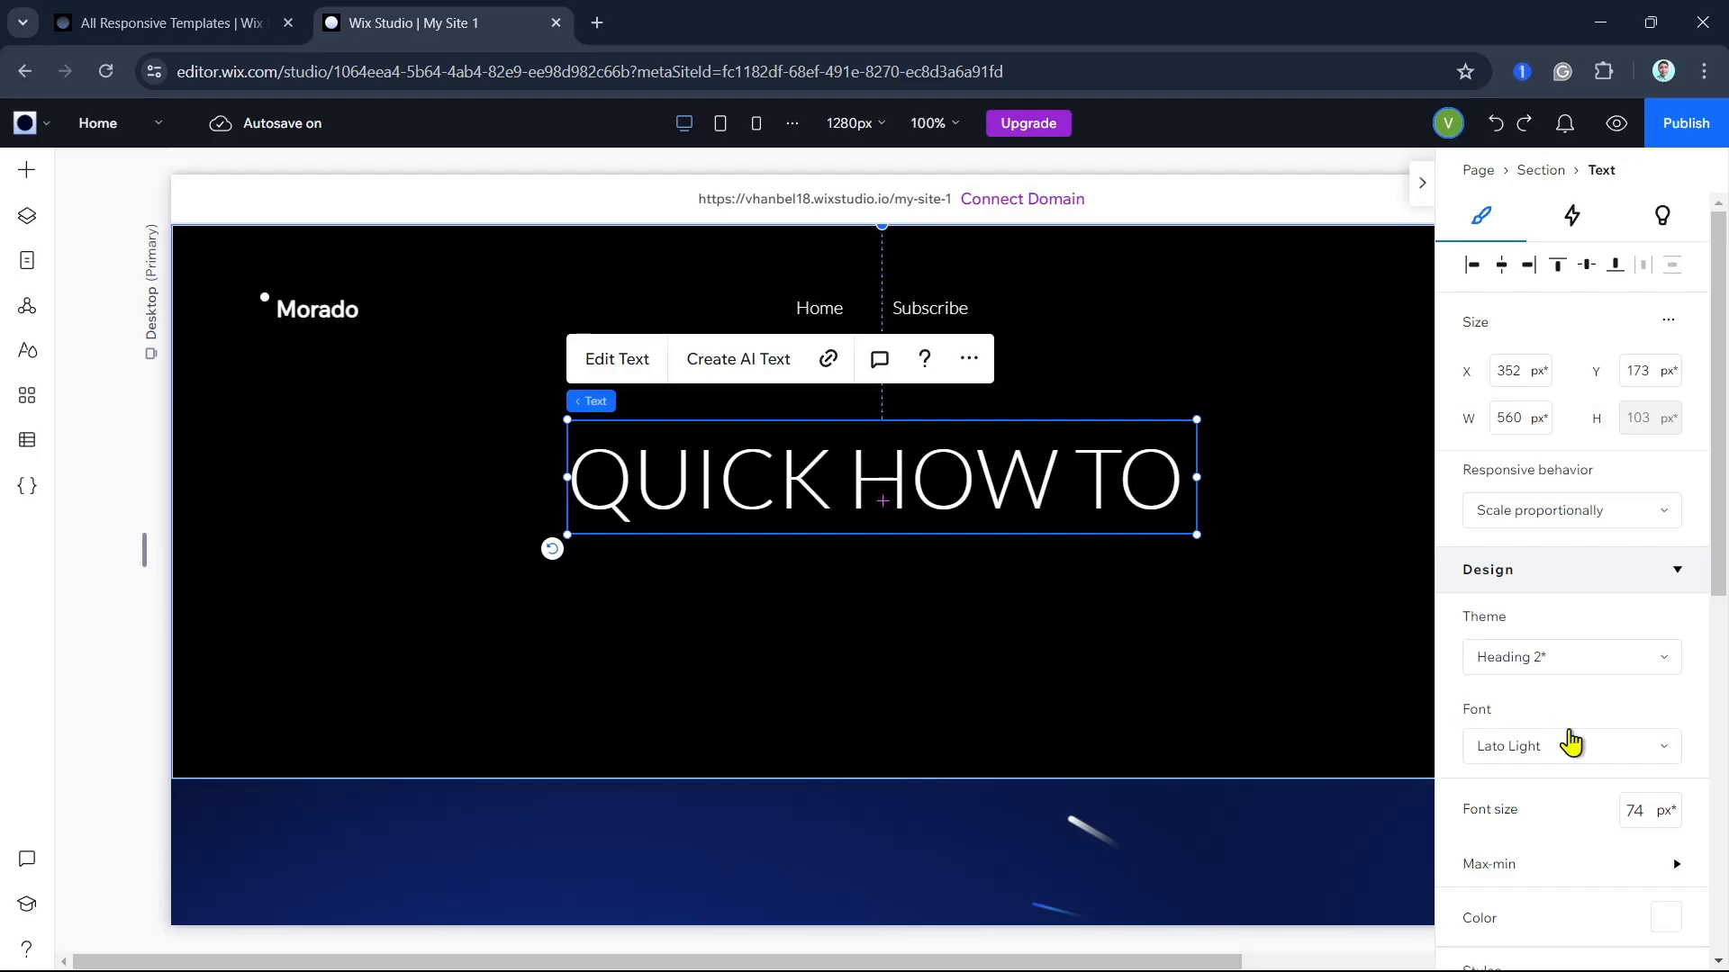
pyautogui.scroll(-2, 1521, 702)
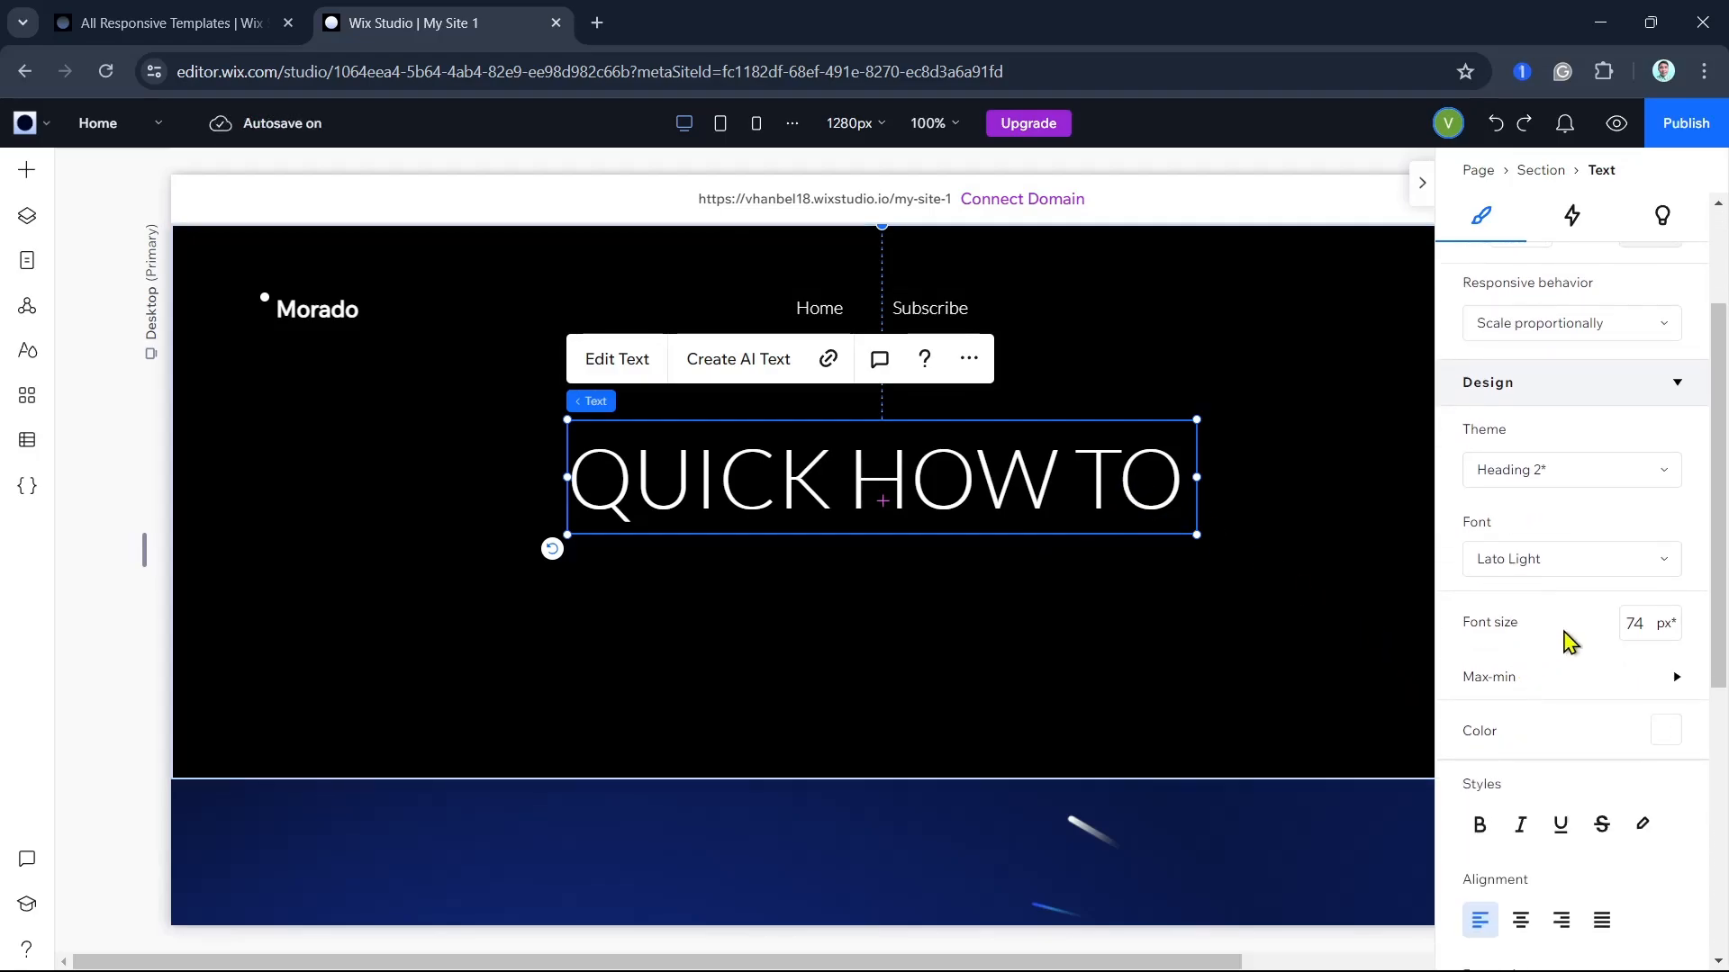
# Try font sizes of 120 px and 20 px on the title
pyautogui.click(1634, 628)
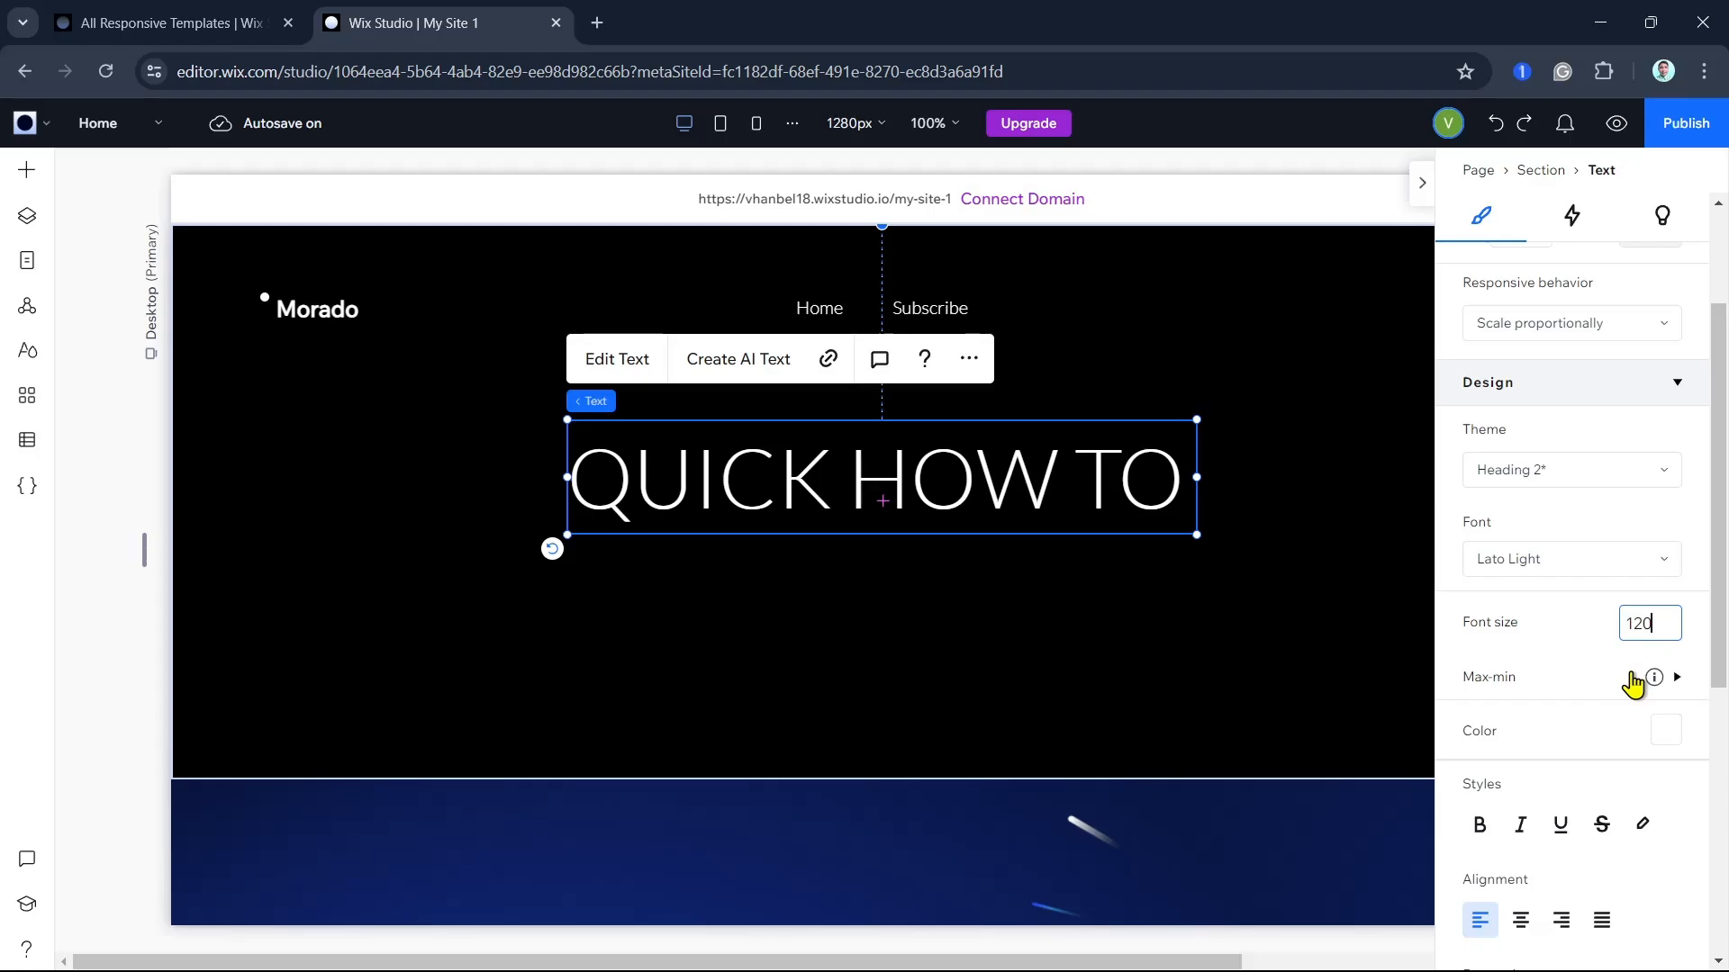
pyautogui.press('Return')
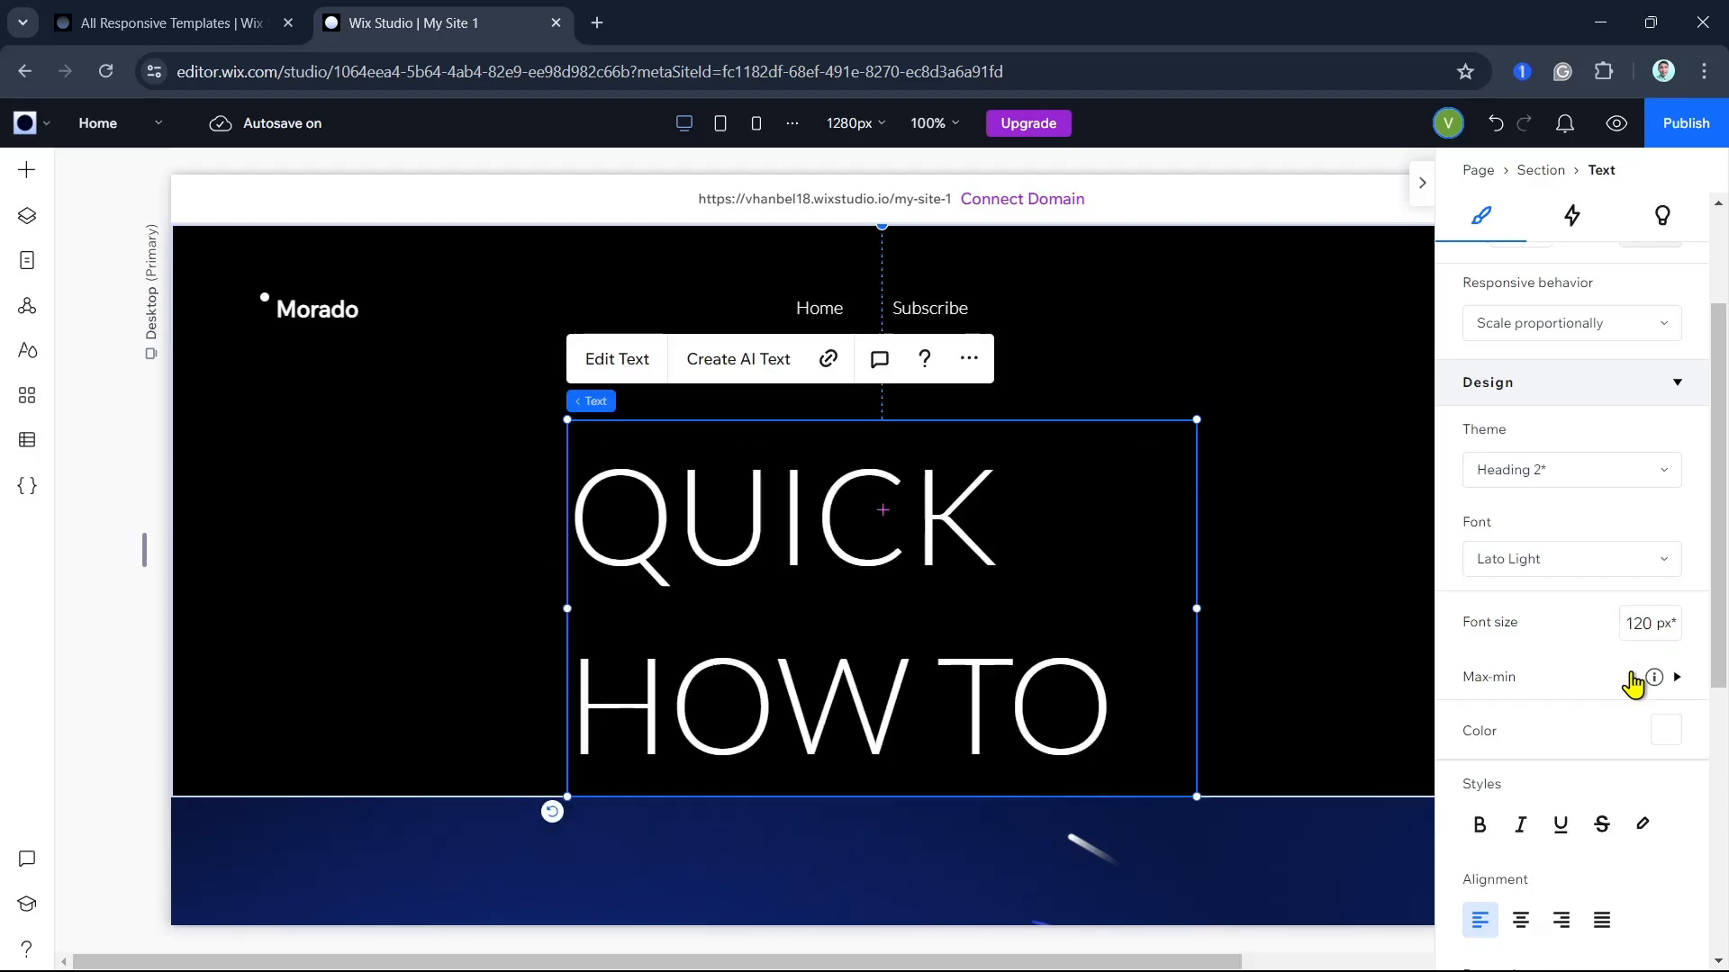
pyautogui.click(1643, 625)
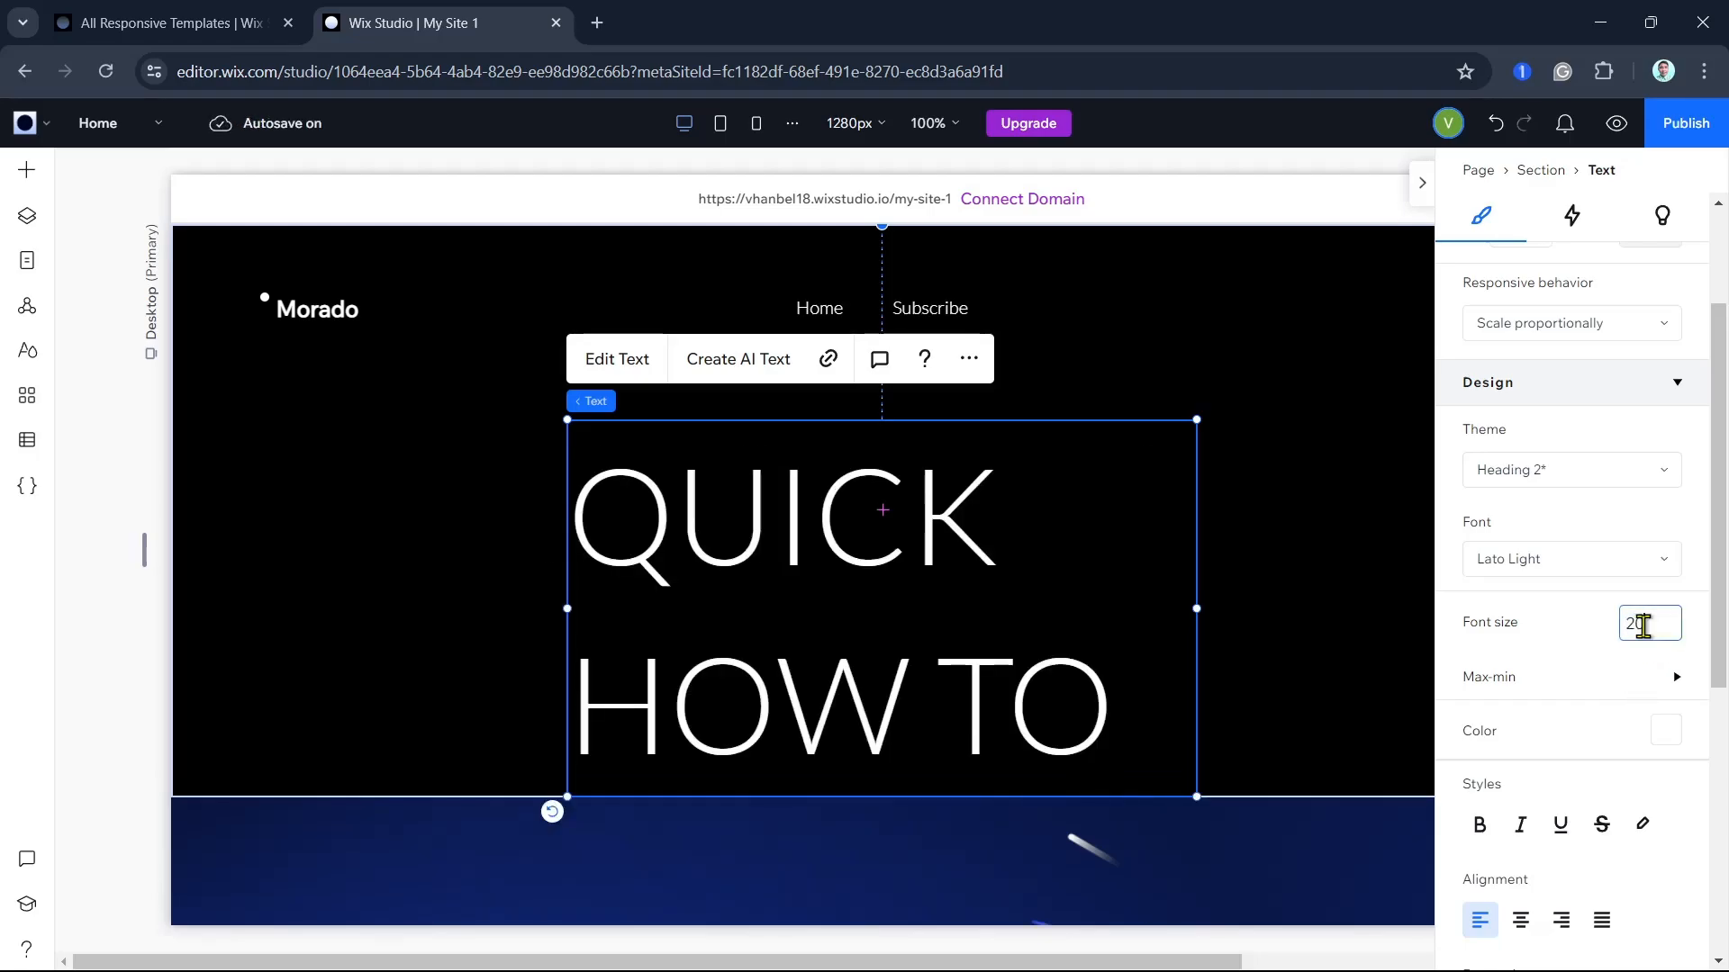
pyautogui.press('Return')
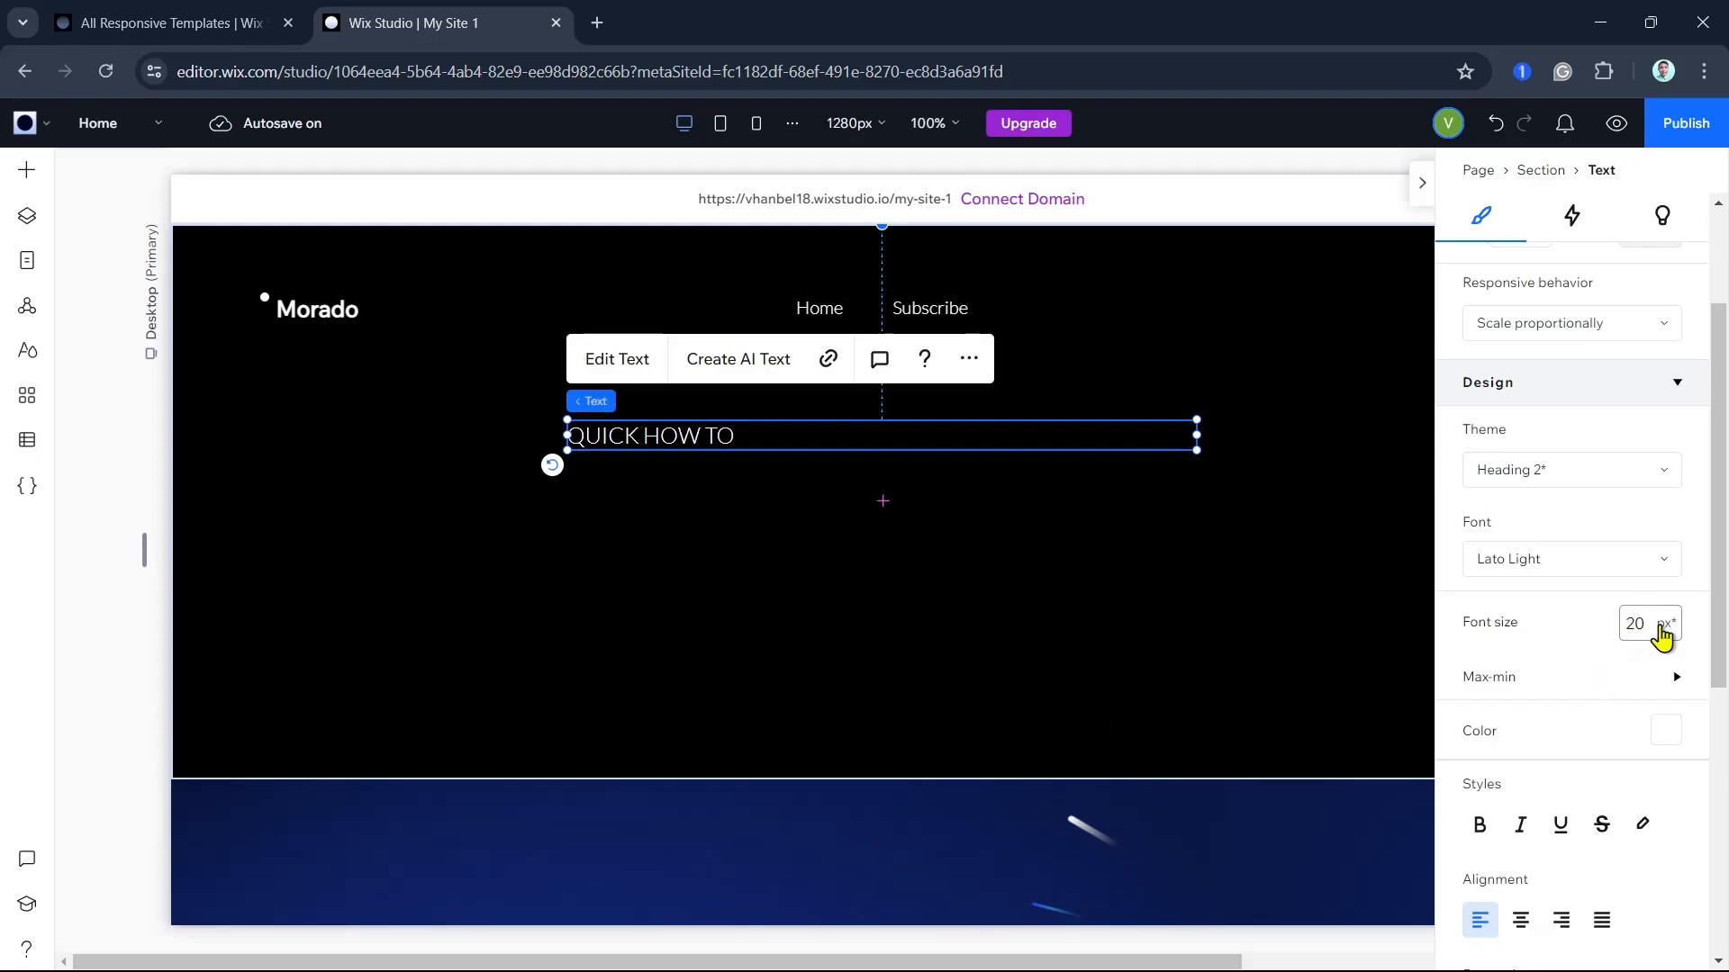
# Set the title's font size to 75 px
pyautogui.click(1647, 623)
pyautogui.press('Return')
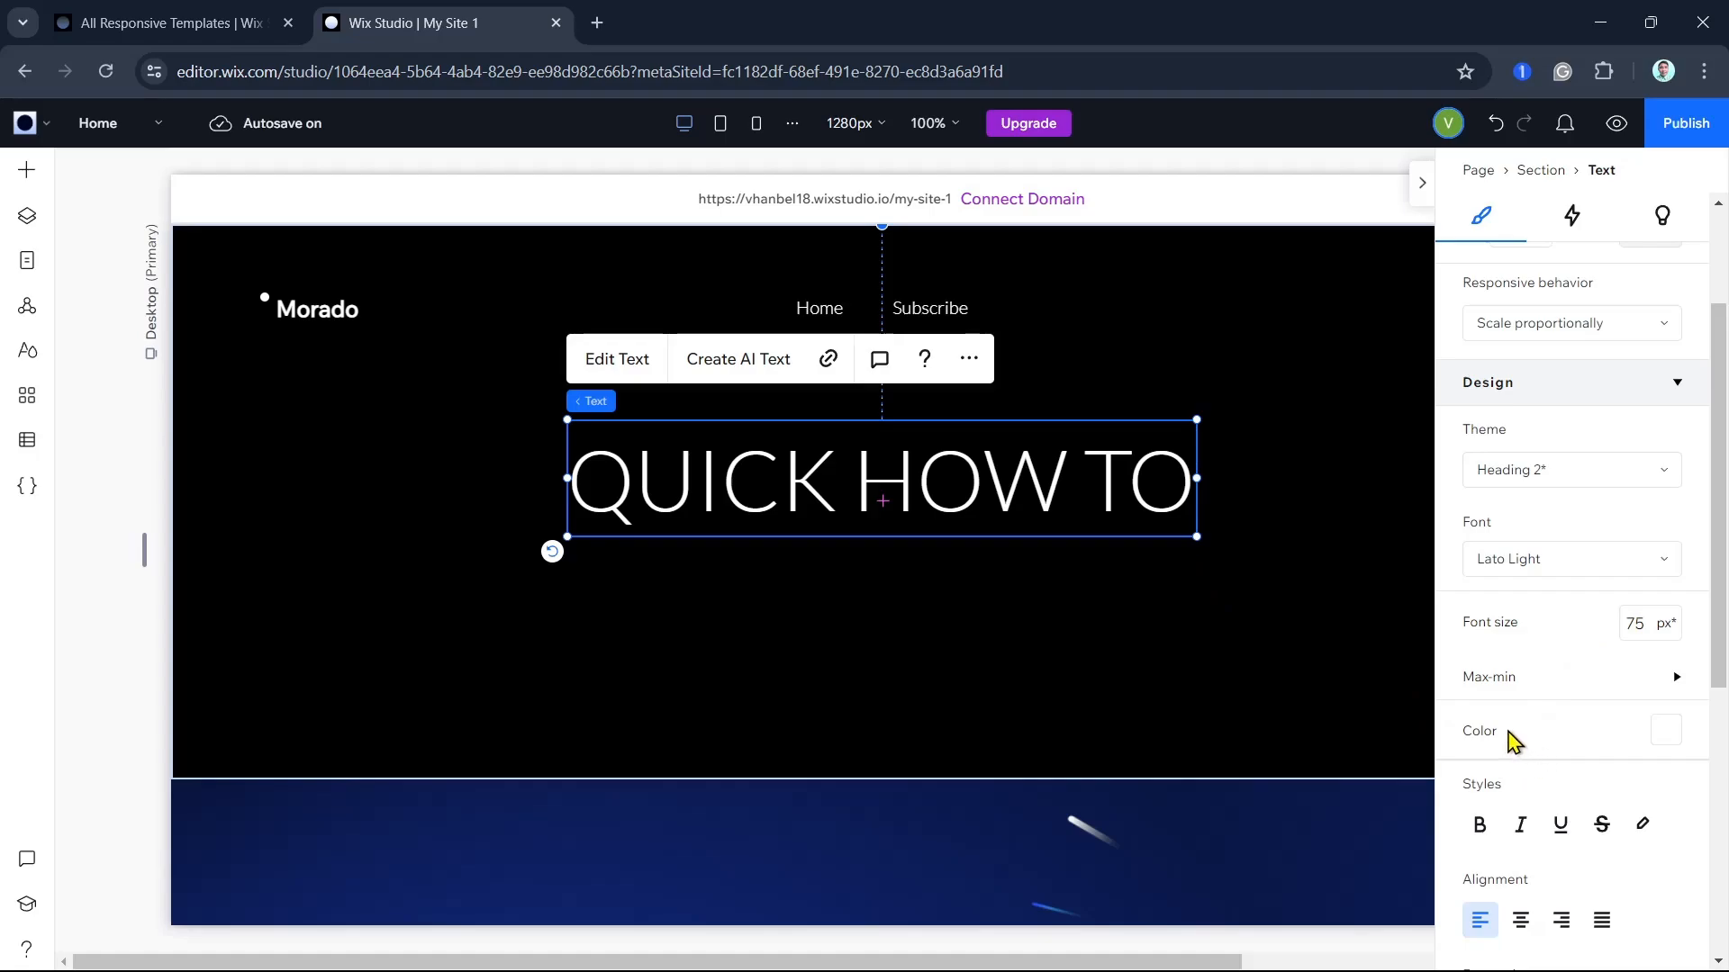
# Try the bold, italic, underline and strikethrough styles on the title, turning each one off again
pyautogui.scroll(-4, 1595, 697)
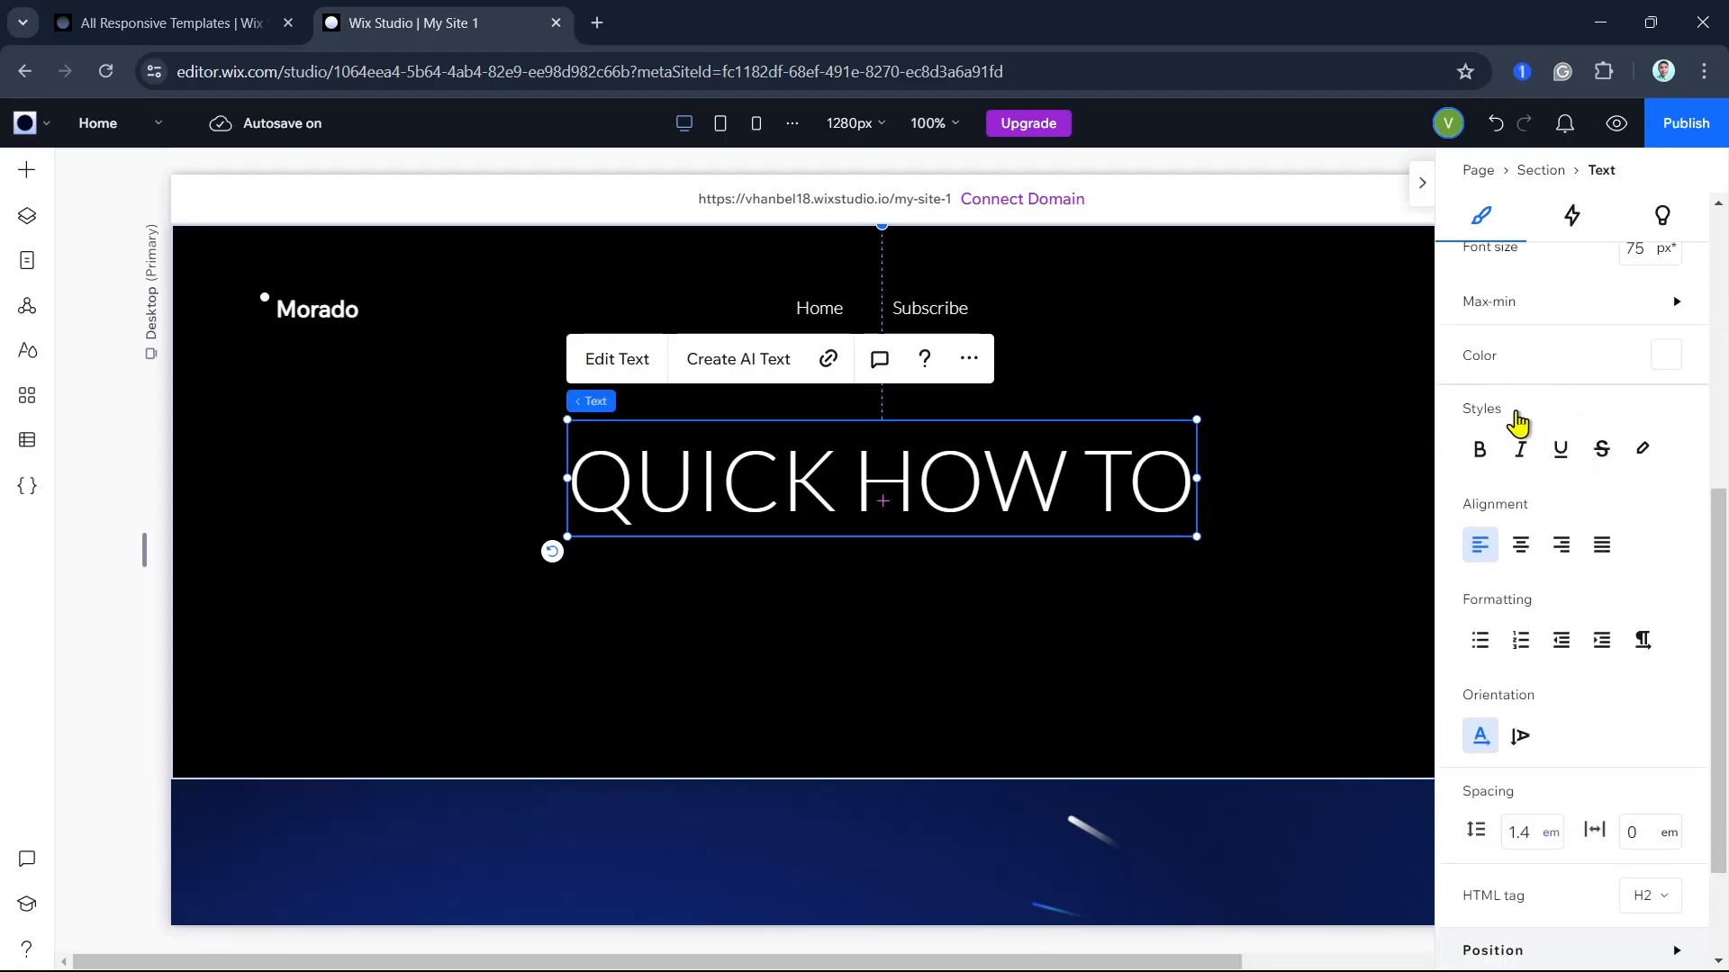
pyautogui.click(1478, 450)
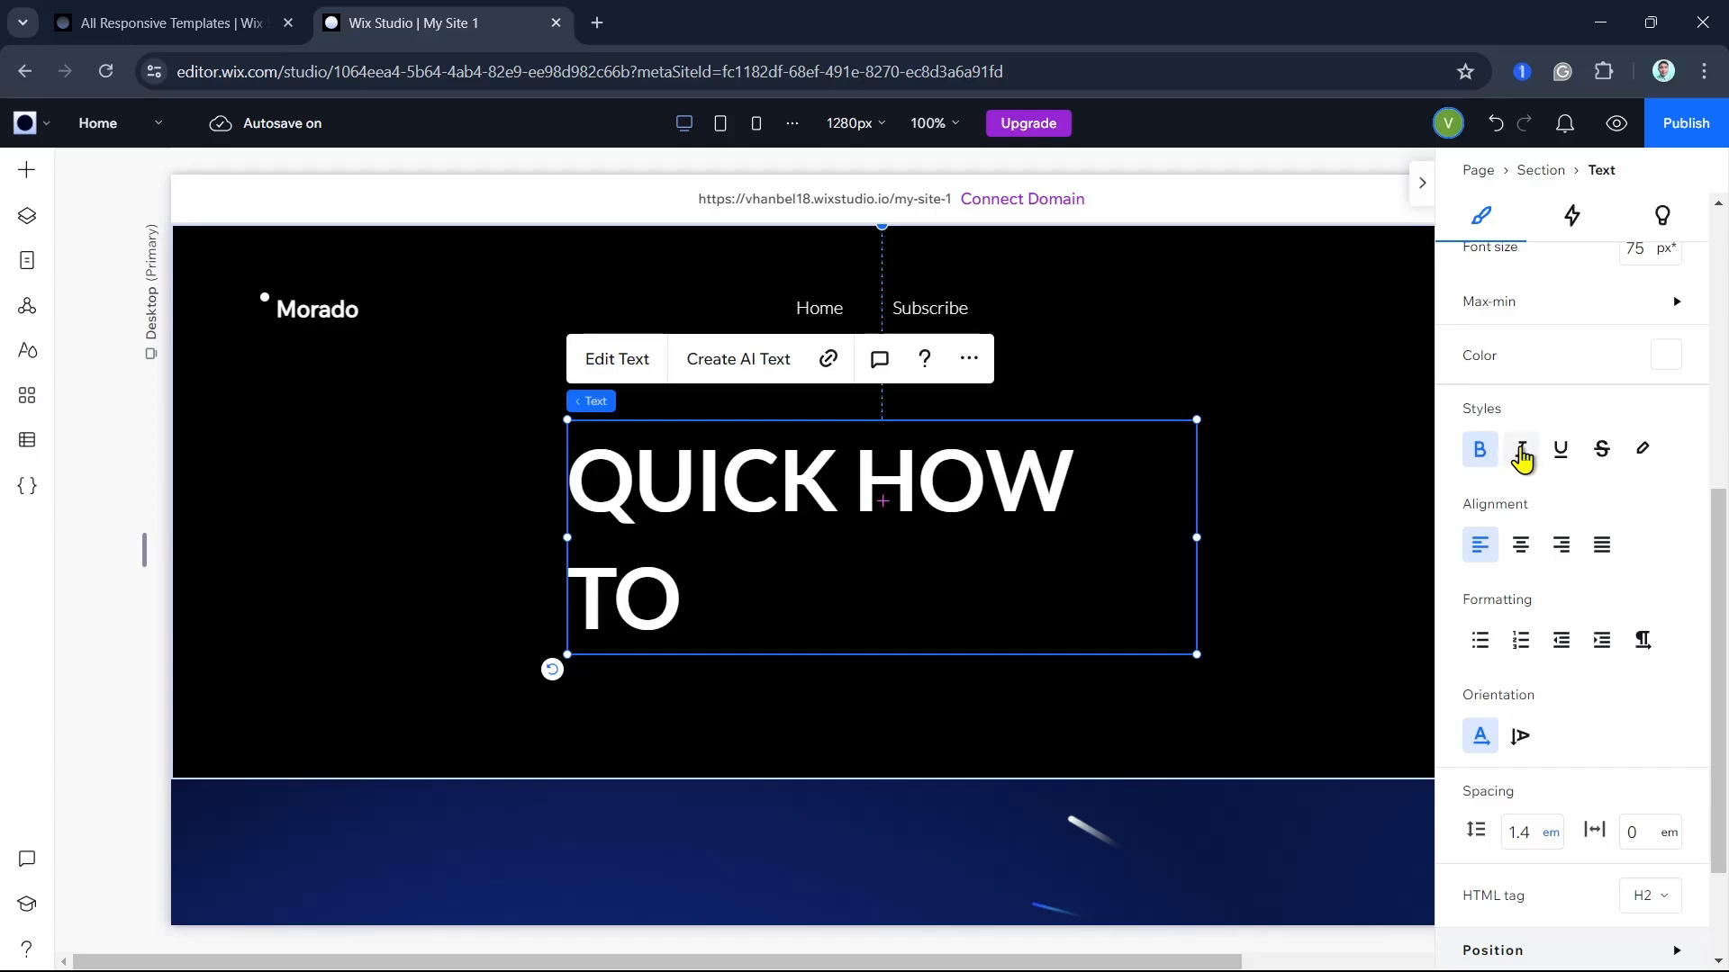
pyautogui.click(1520, 451)
pyautogui.click(1520, 450)
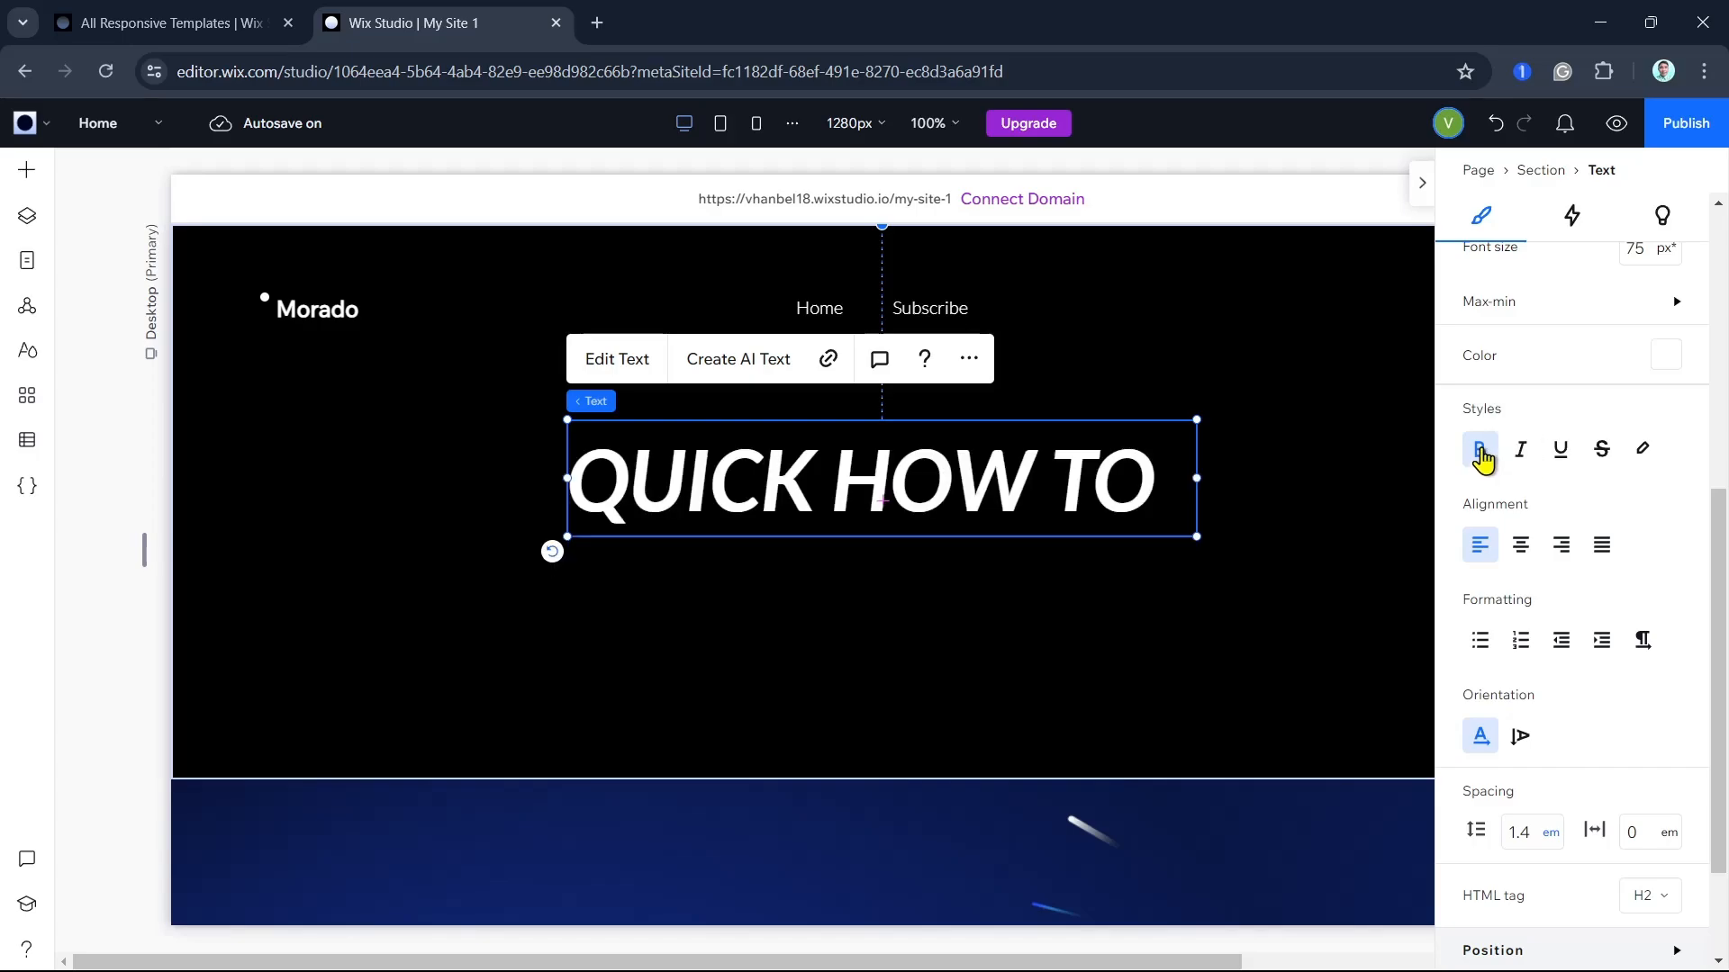
pyautogui.click(1481, 451)
pyautogui.click(1560, 450)
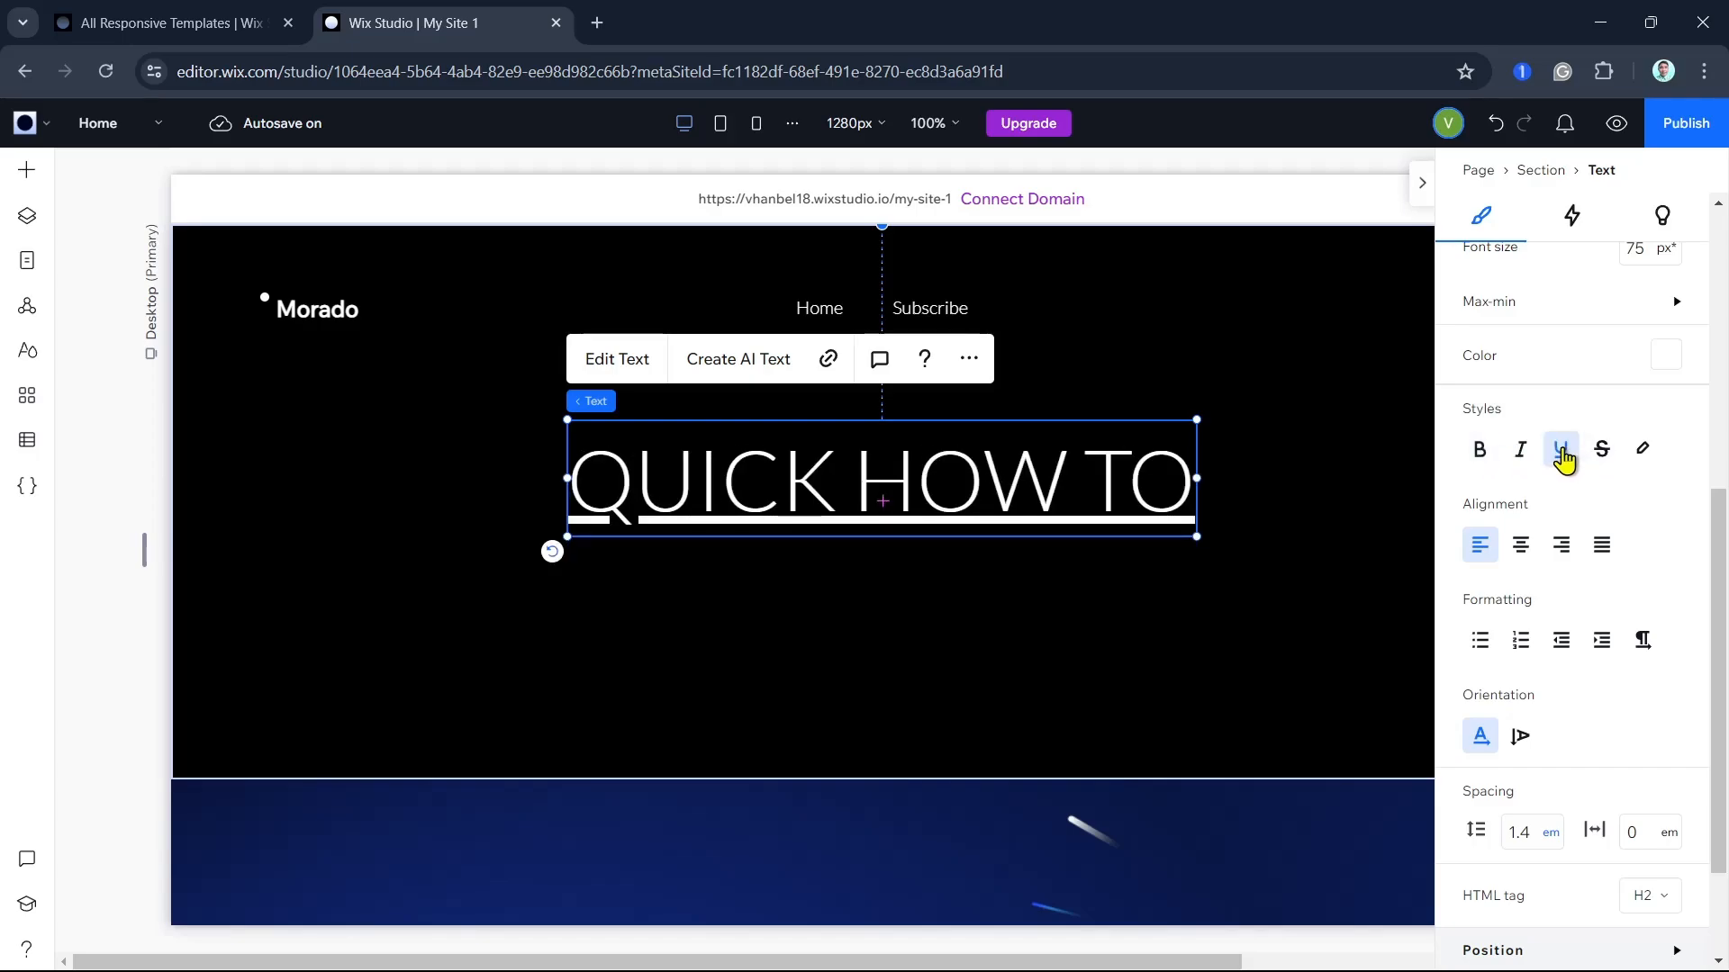
pyautogui.click(1562, 454)
pyautogui.click(1607, 460)
pyautogui.click(1608, 461)
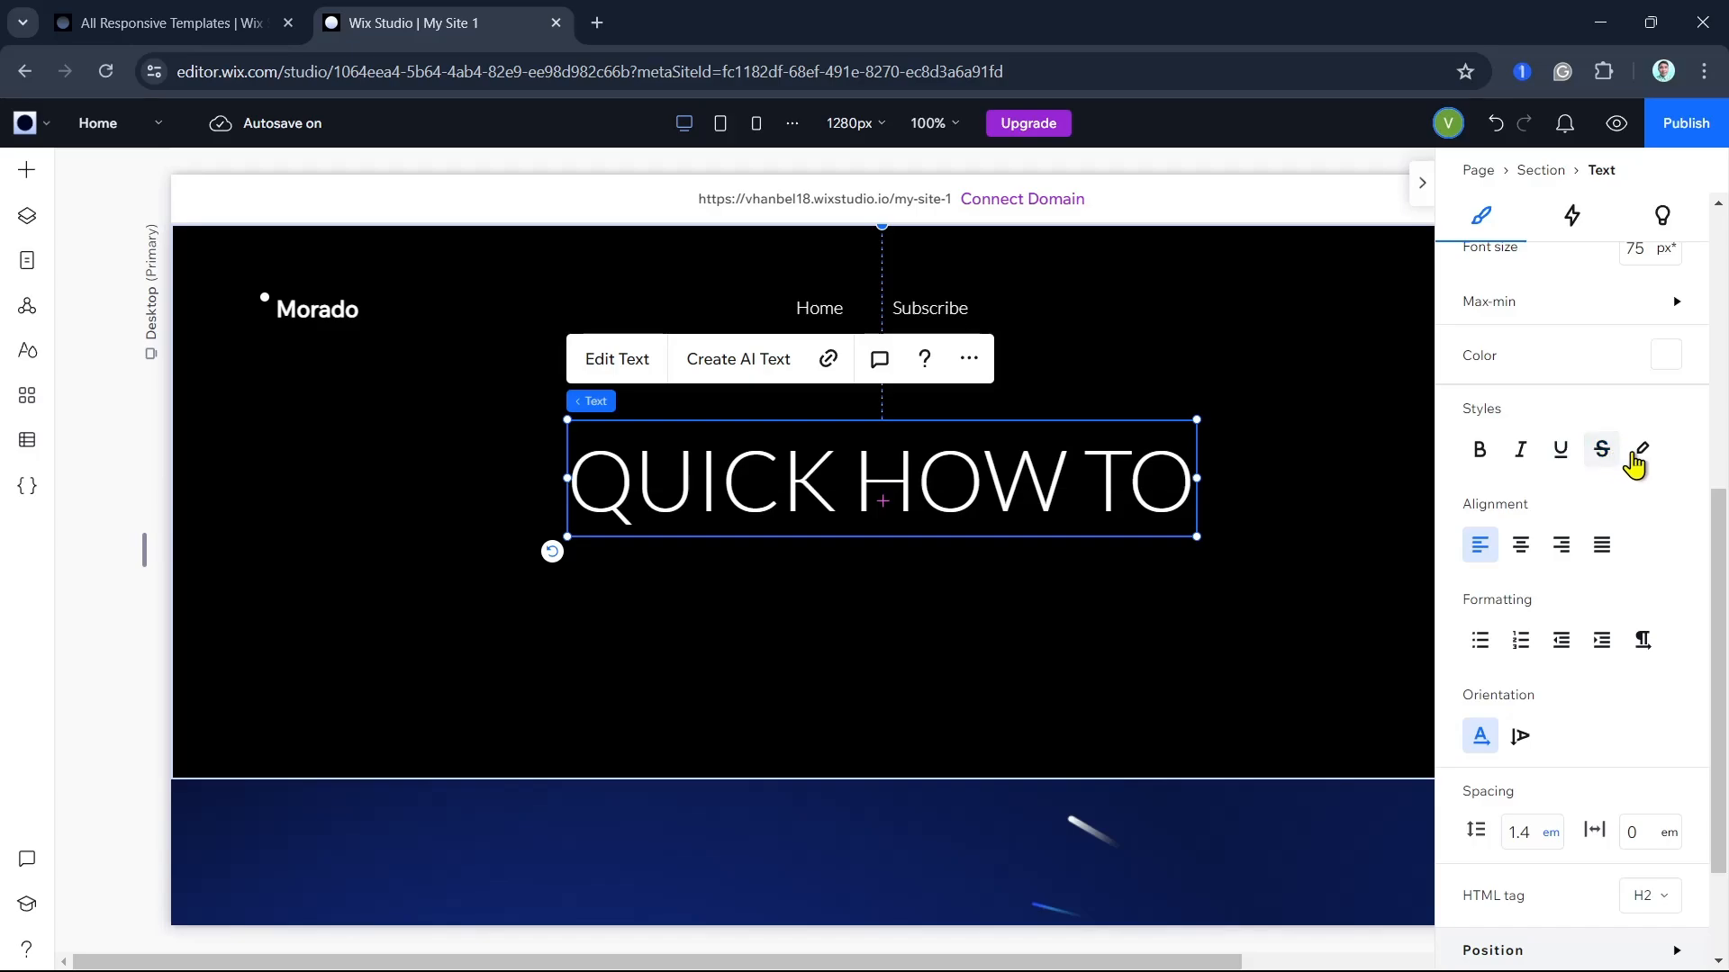
# Try an orange #FF8400 highlight behind the title text, undo it and close the color picker
pyautogui.click(1646, 453)
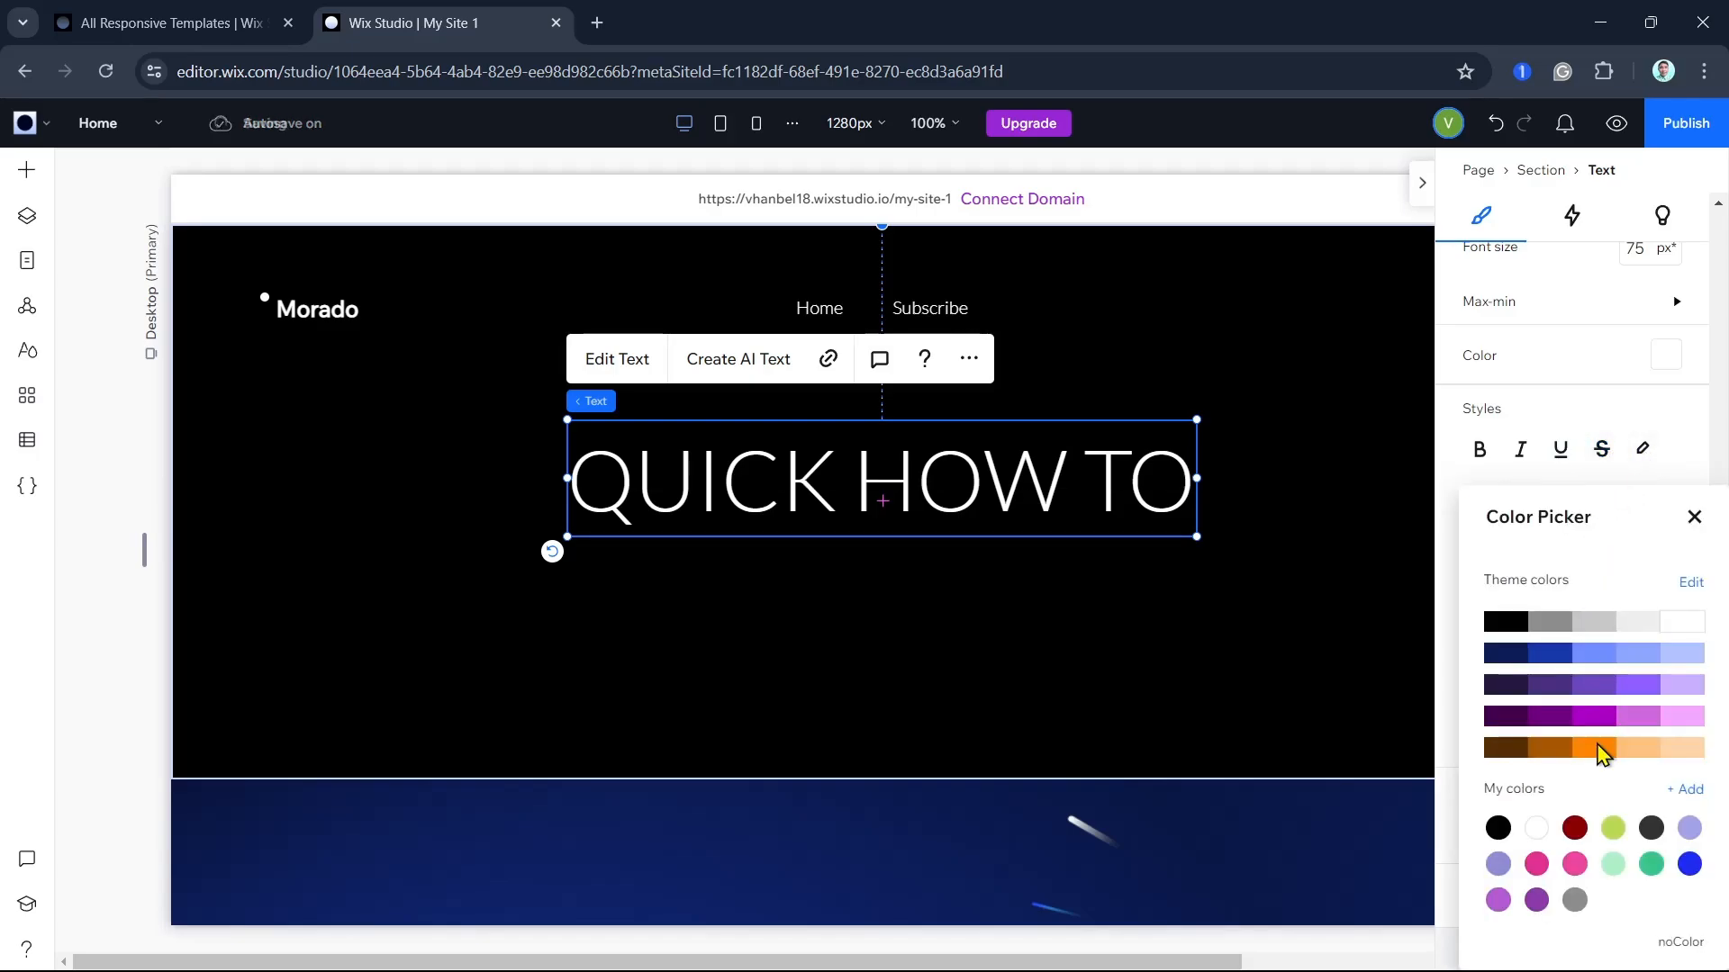
pyautogui.click(1607, 766)
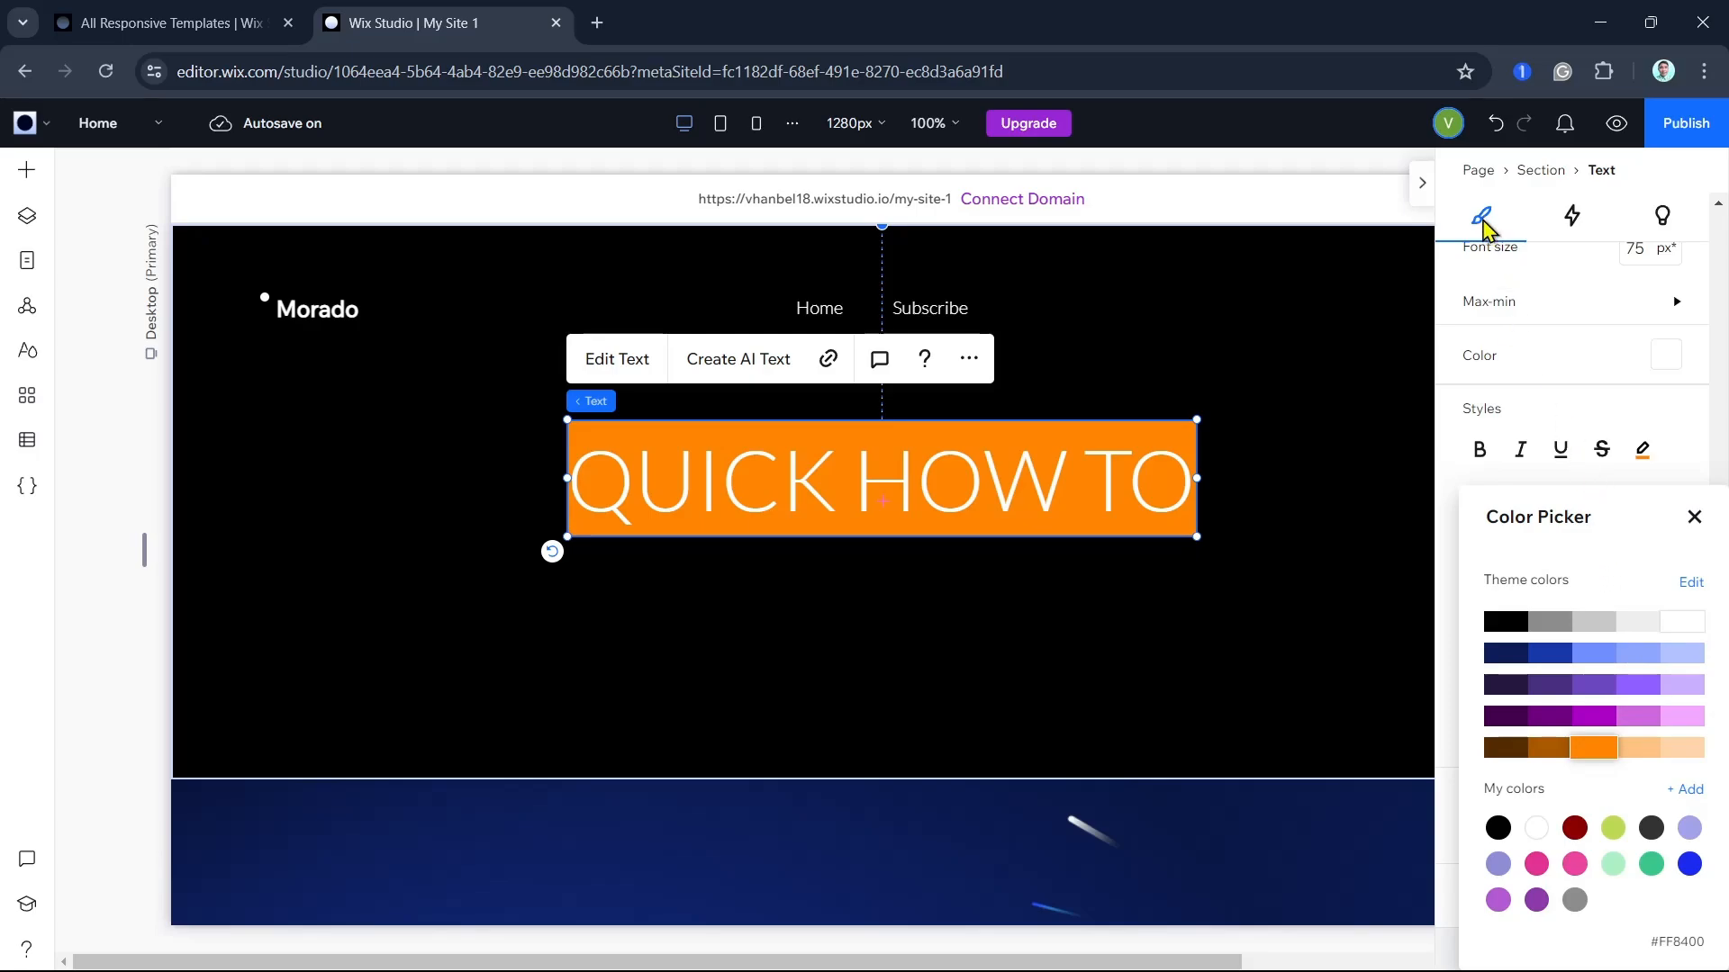
pyautogui.click(1494, 123)
pyautogui.click(1694, 518)
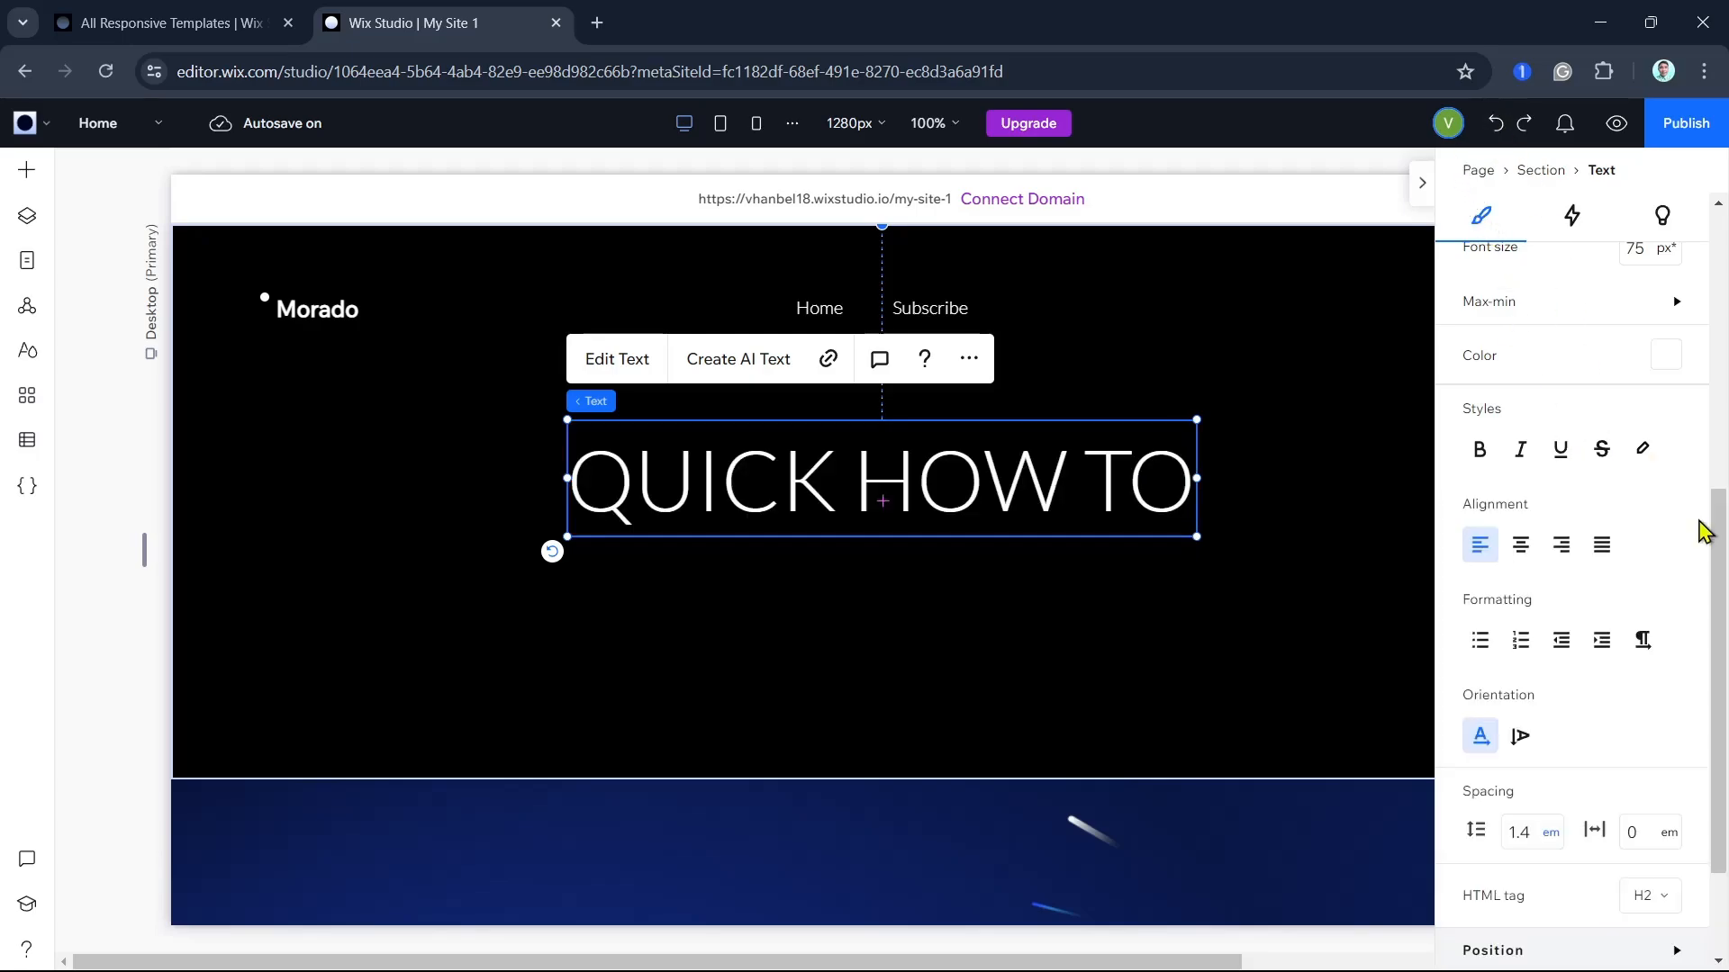
# Compare left and center alignment on the title and keep it centered
pyautogui.click(1522, 546)
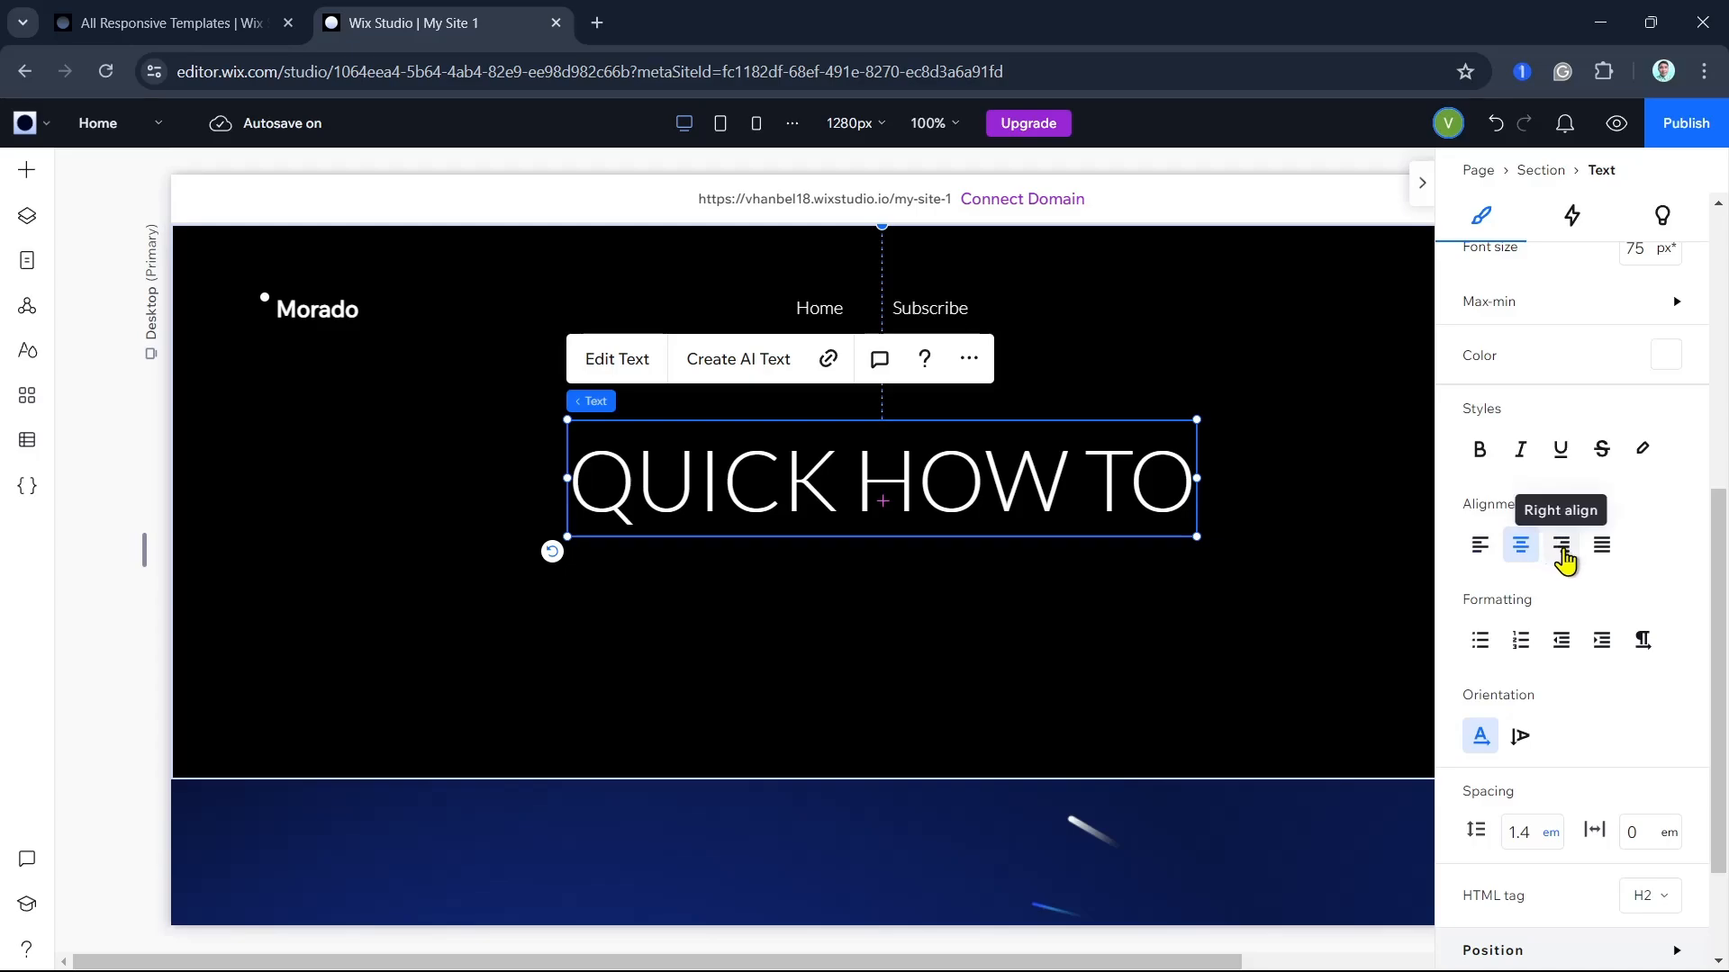
pyautogui.click(1481, 547)
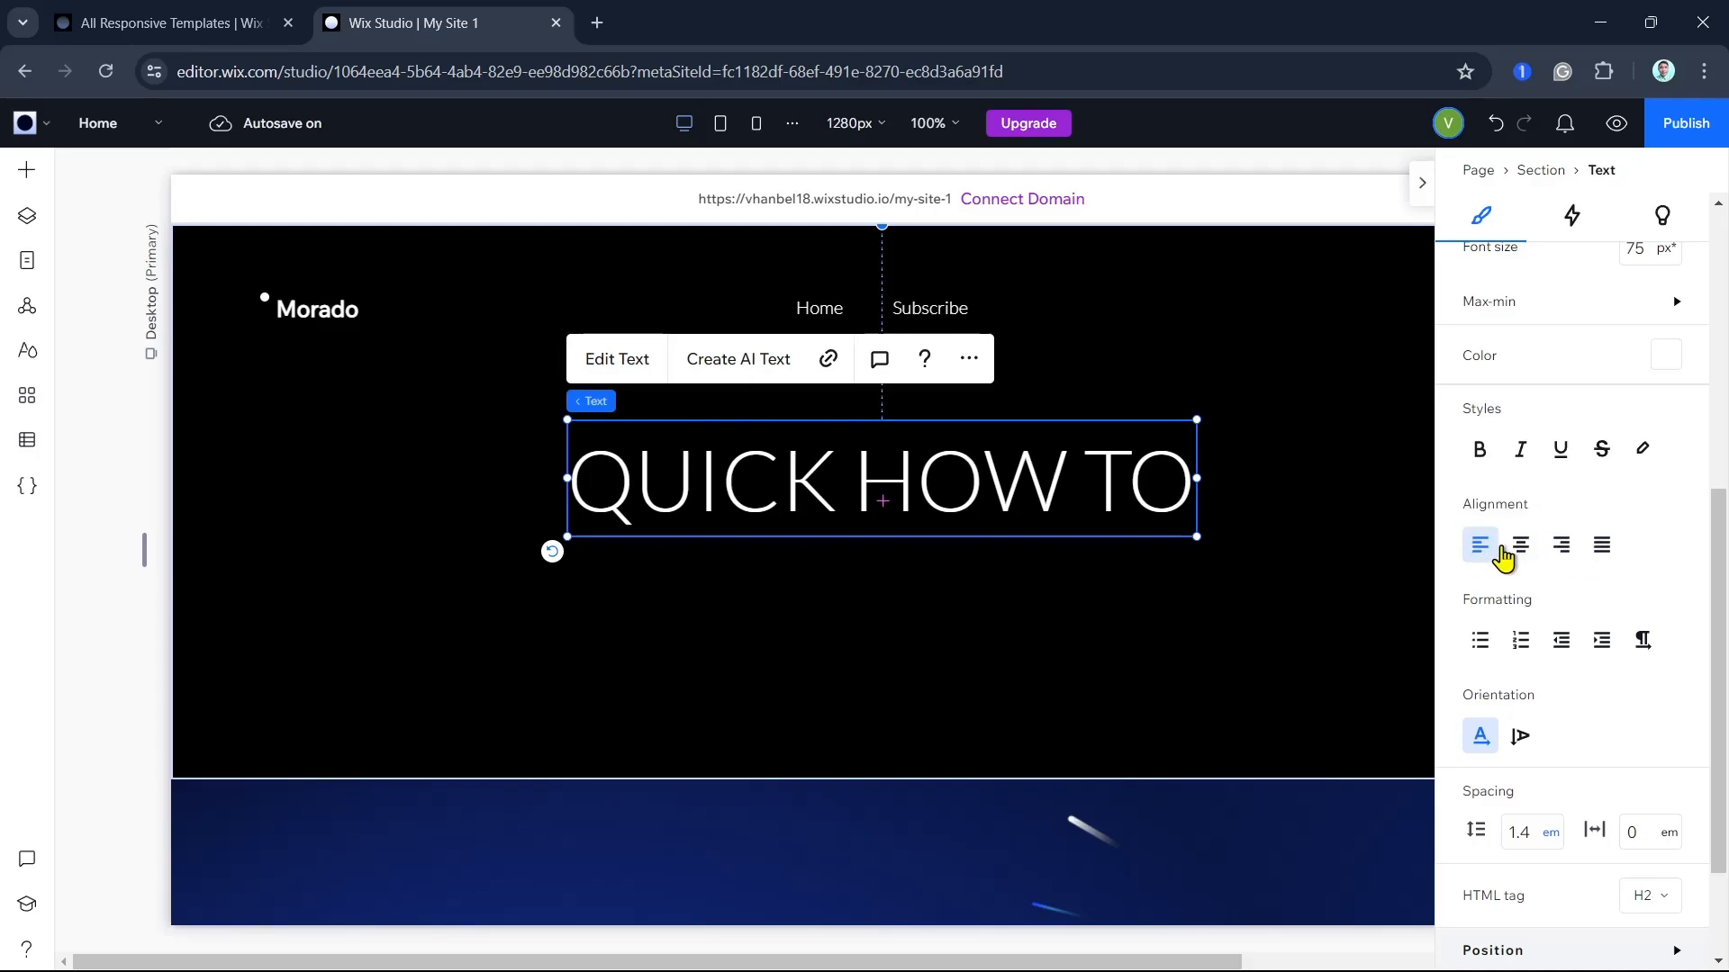
pyautogui.click(1518, 547)
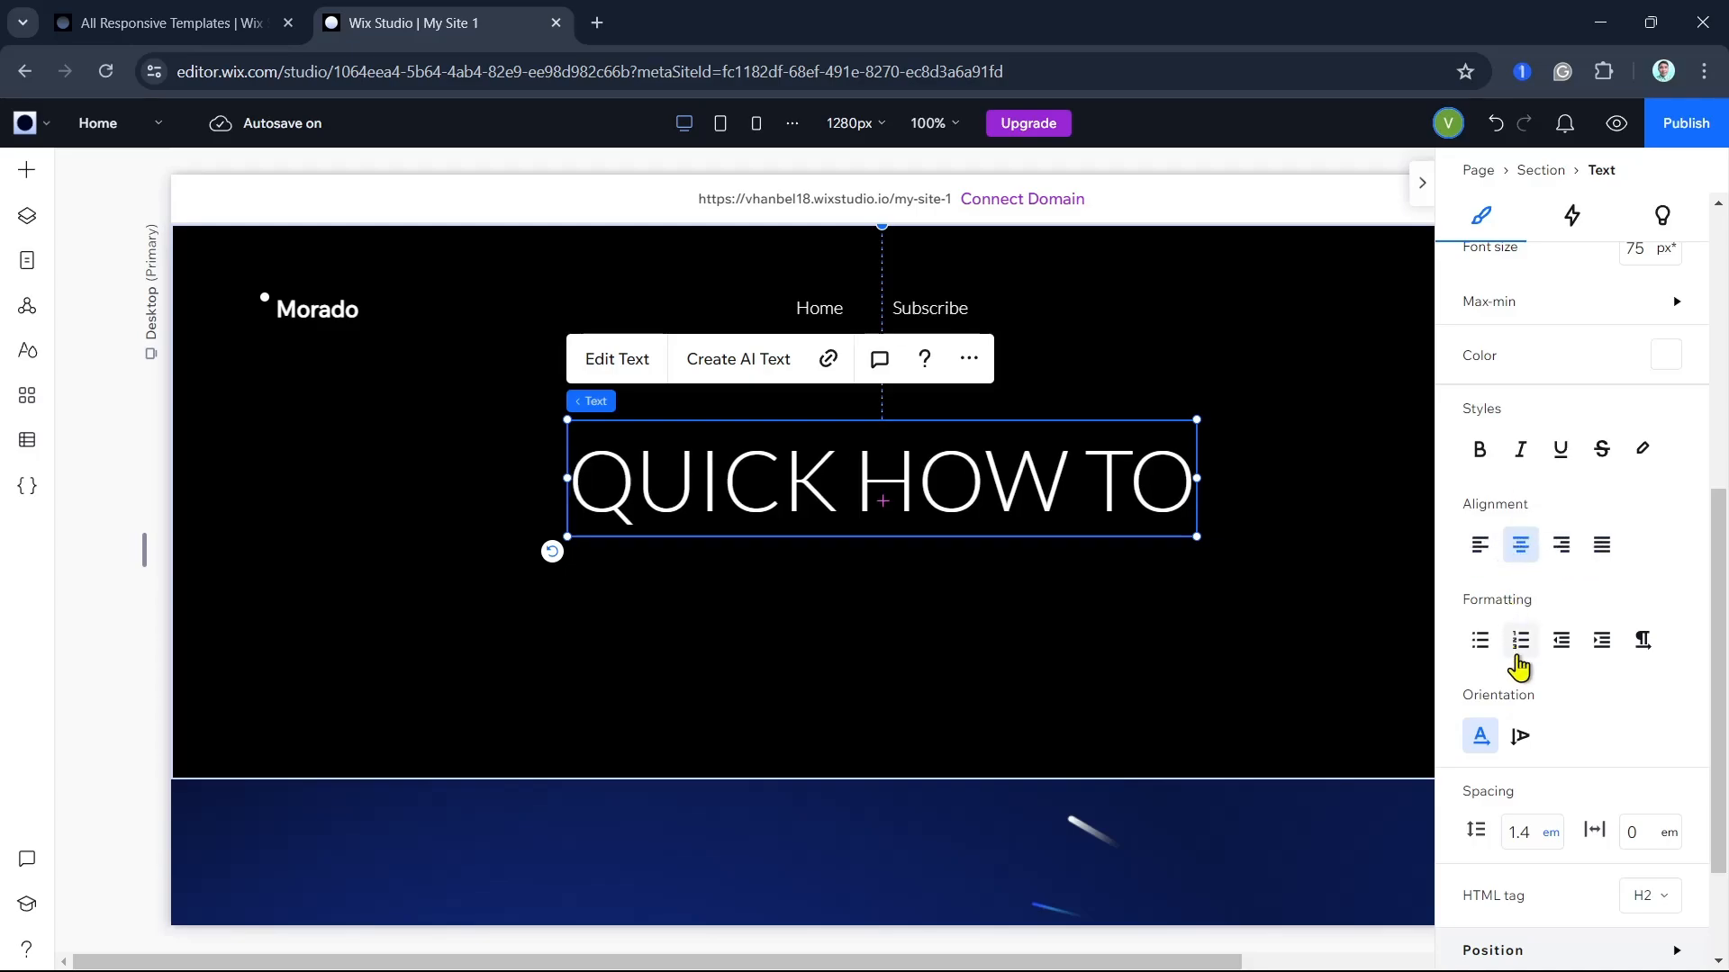
# Try vertical text orientation on the title and return it to horizontal
pyautogui.scroll(-2, 1586, 715)
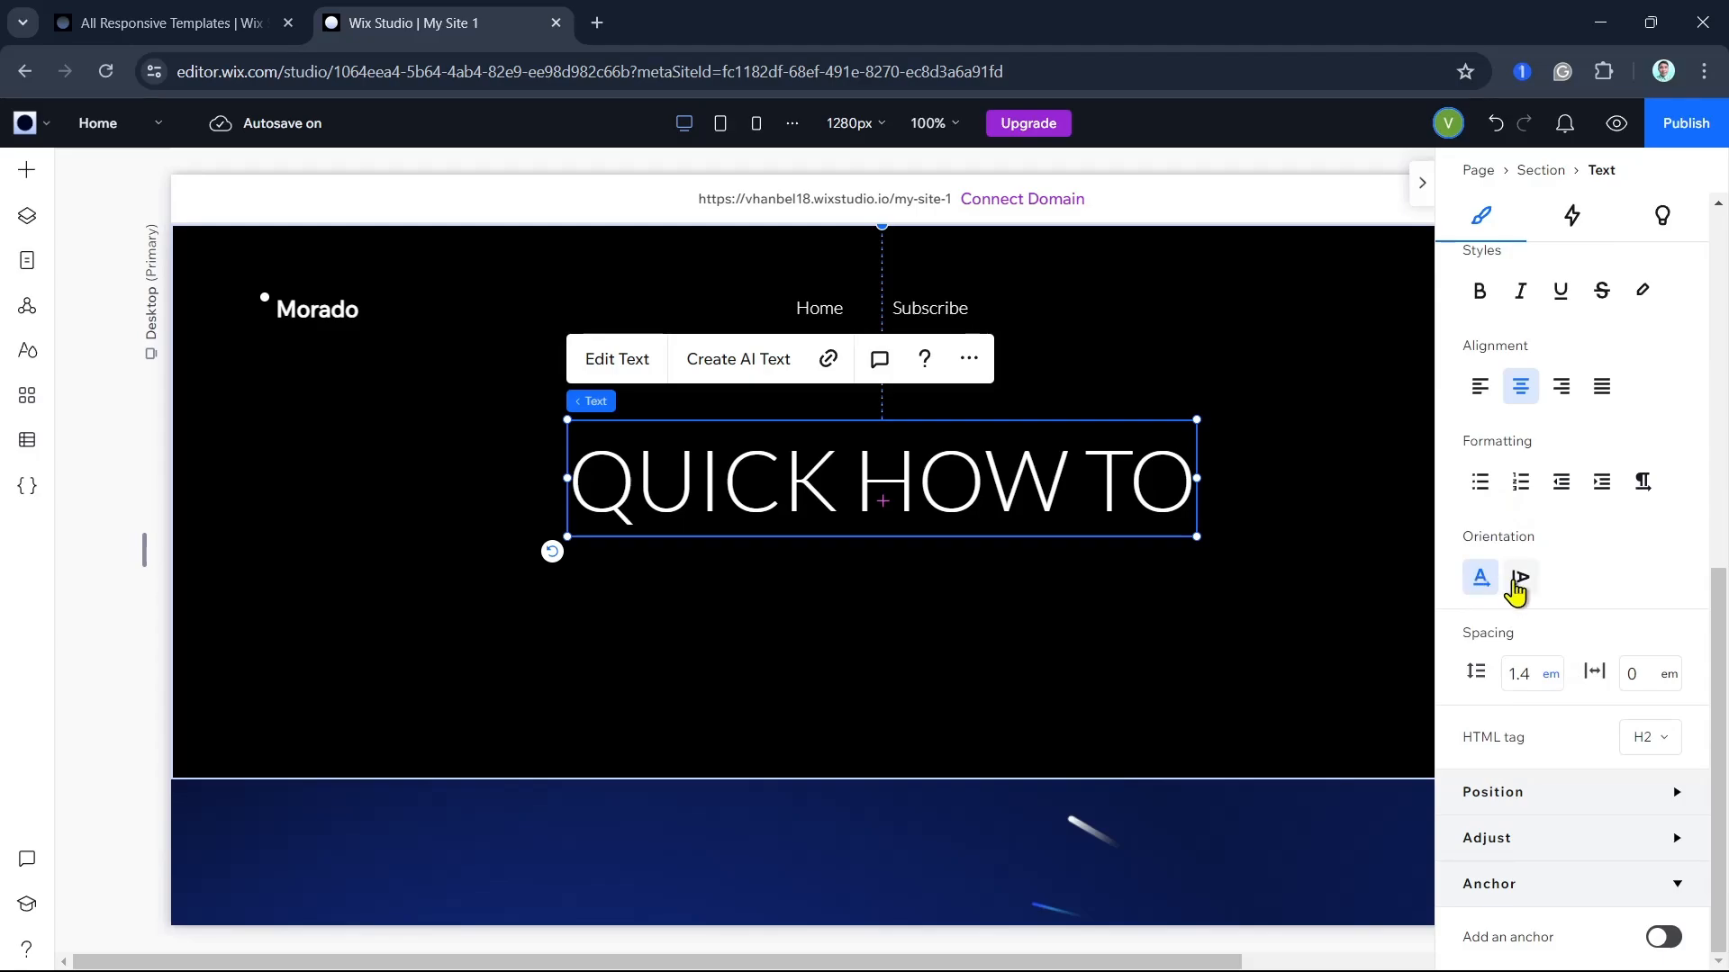
pyautogui.click(1518, 580)
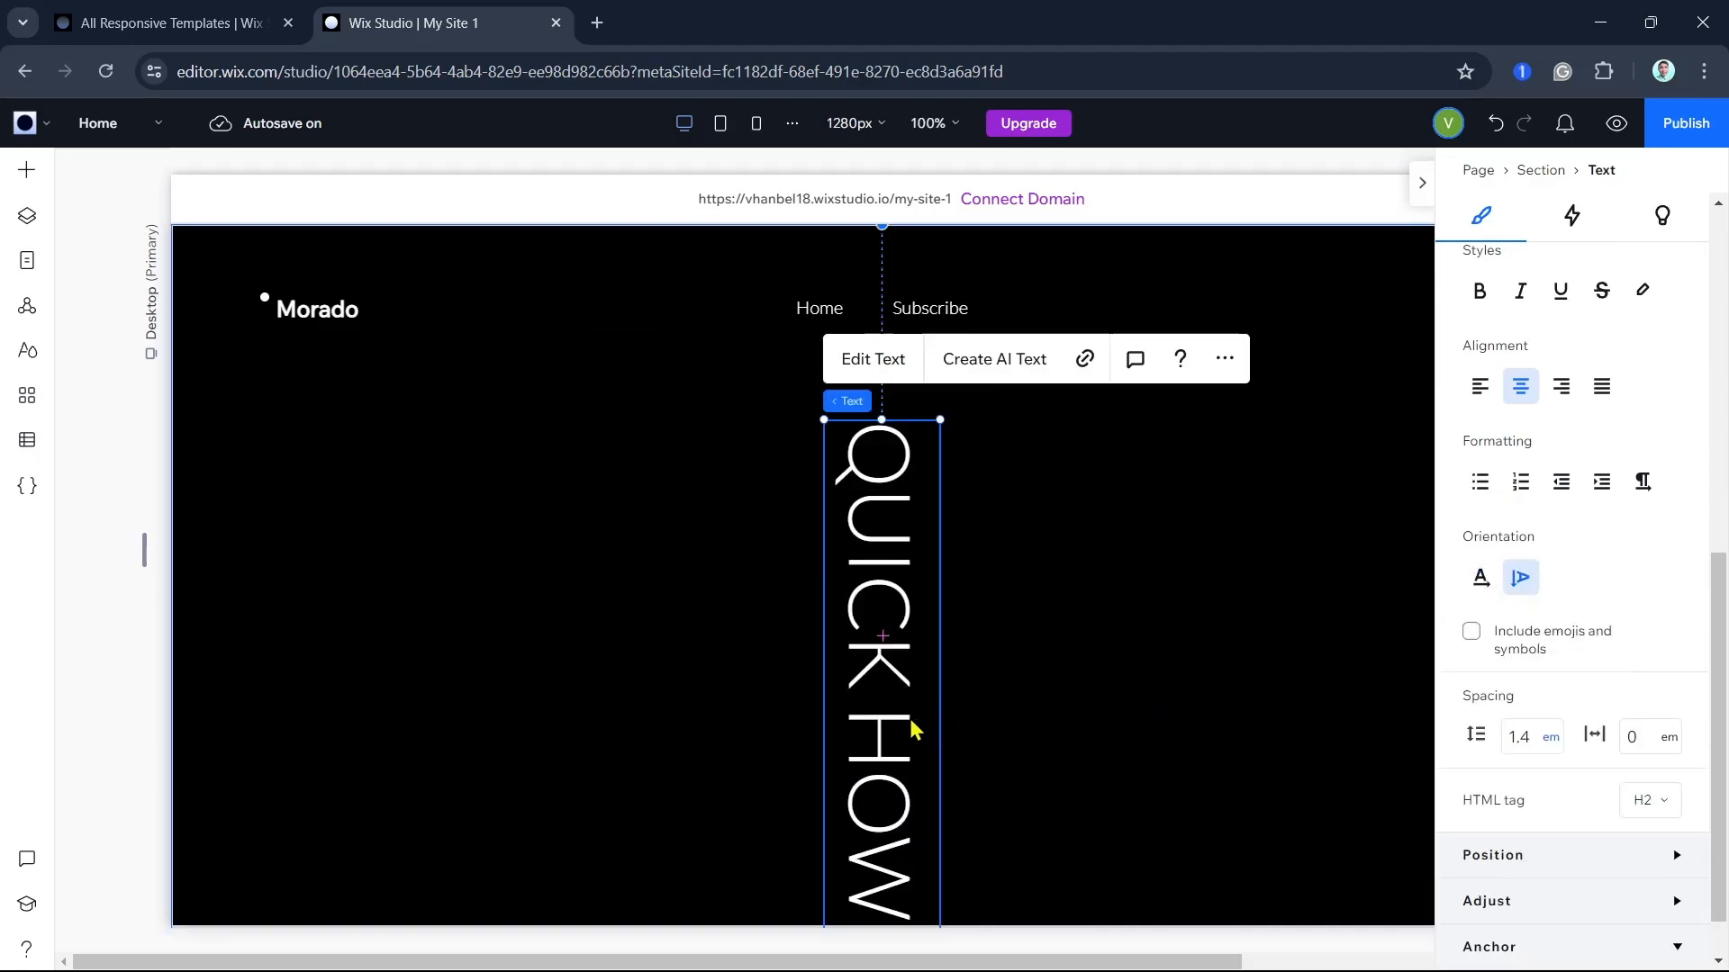
pyautogui.click(1481, 577)
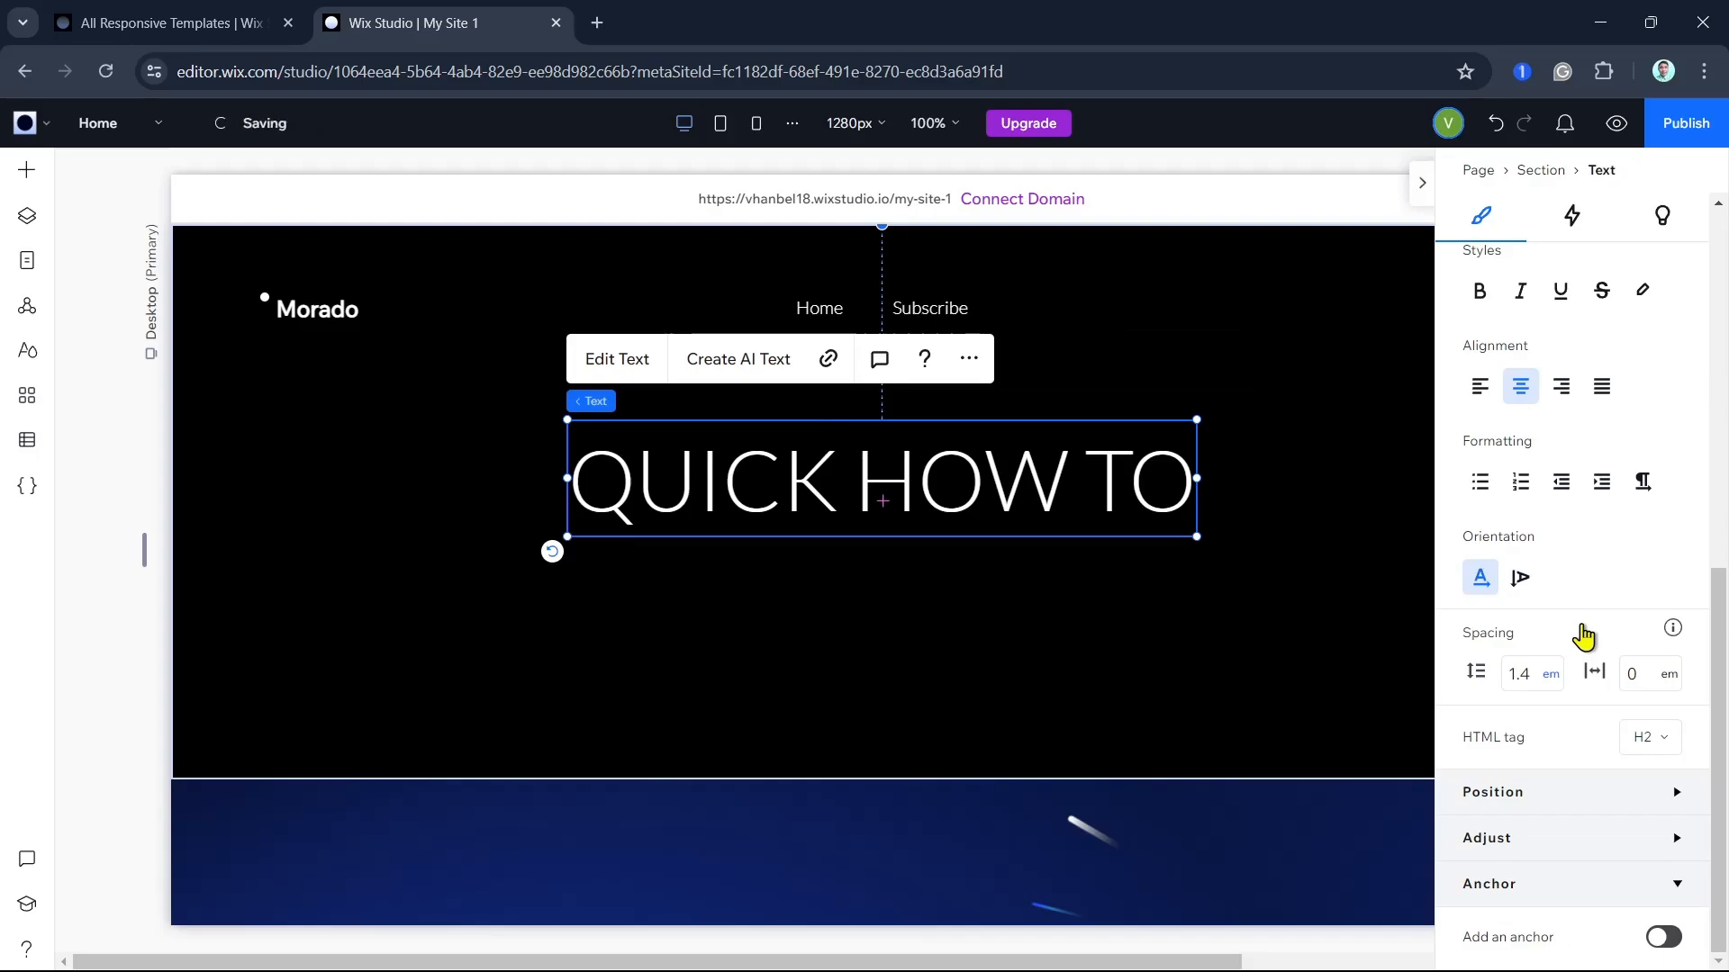
# Expand the title's Position and Adjust settings to review the docking, margin and opacity options
pyautogui.click(1584, 796)
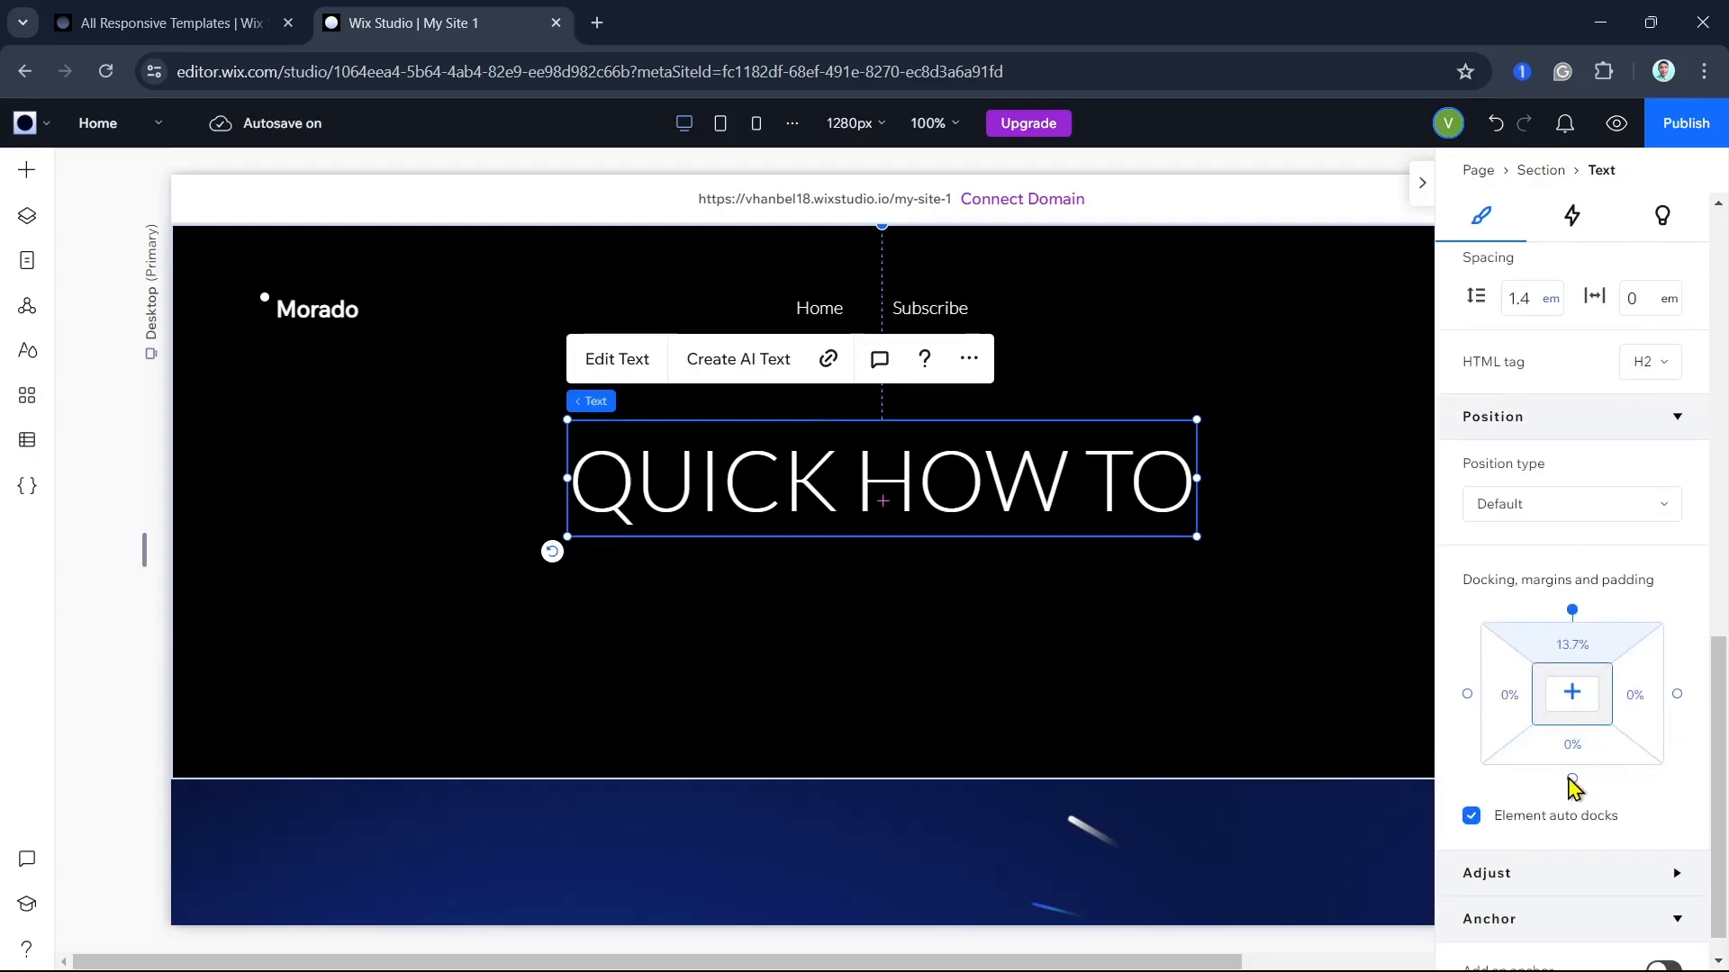
pyautogui.click(1568, 851)
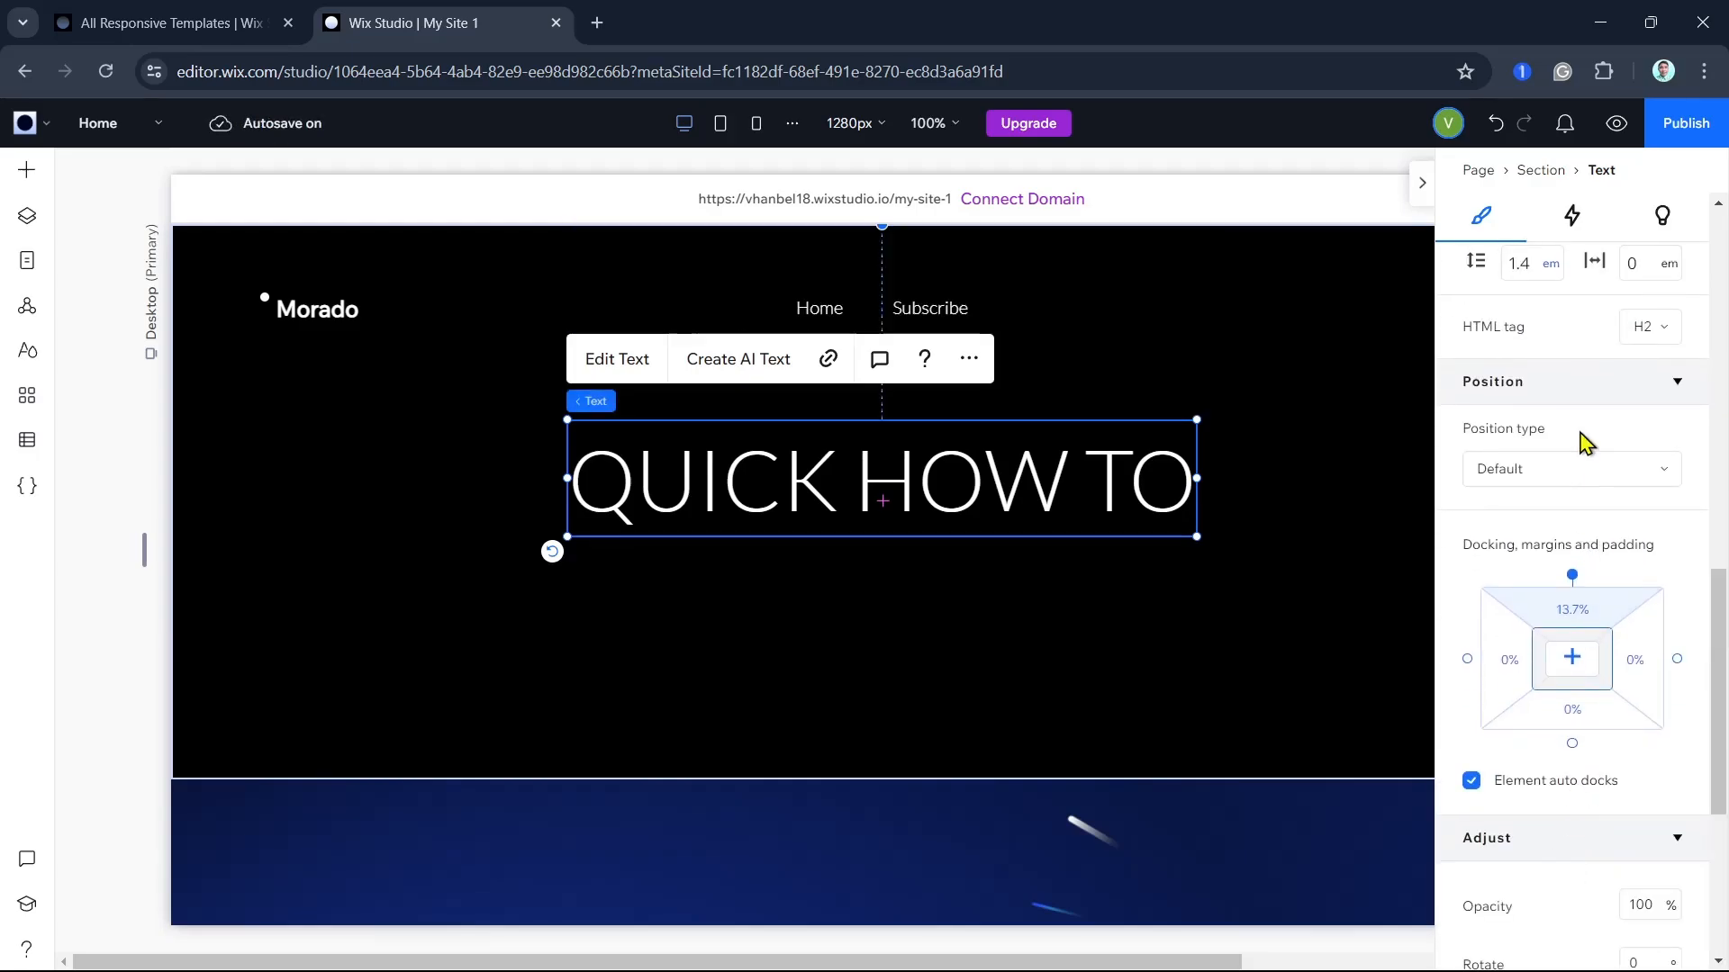
# Start adding an entrance animation to the title
pyautogui.click(1573, 221)
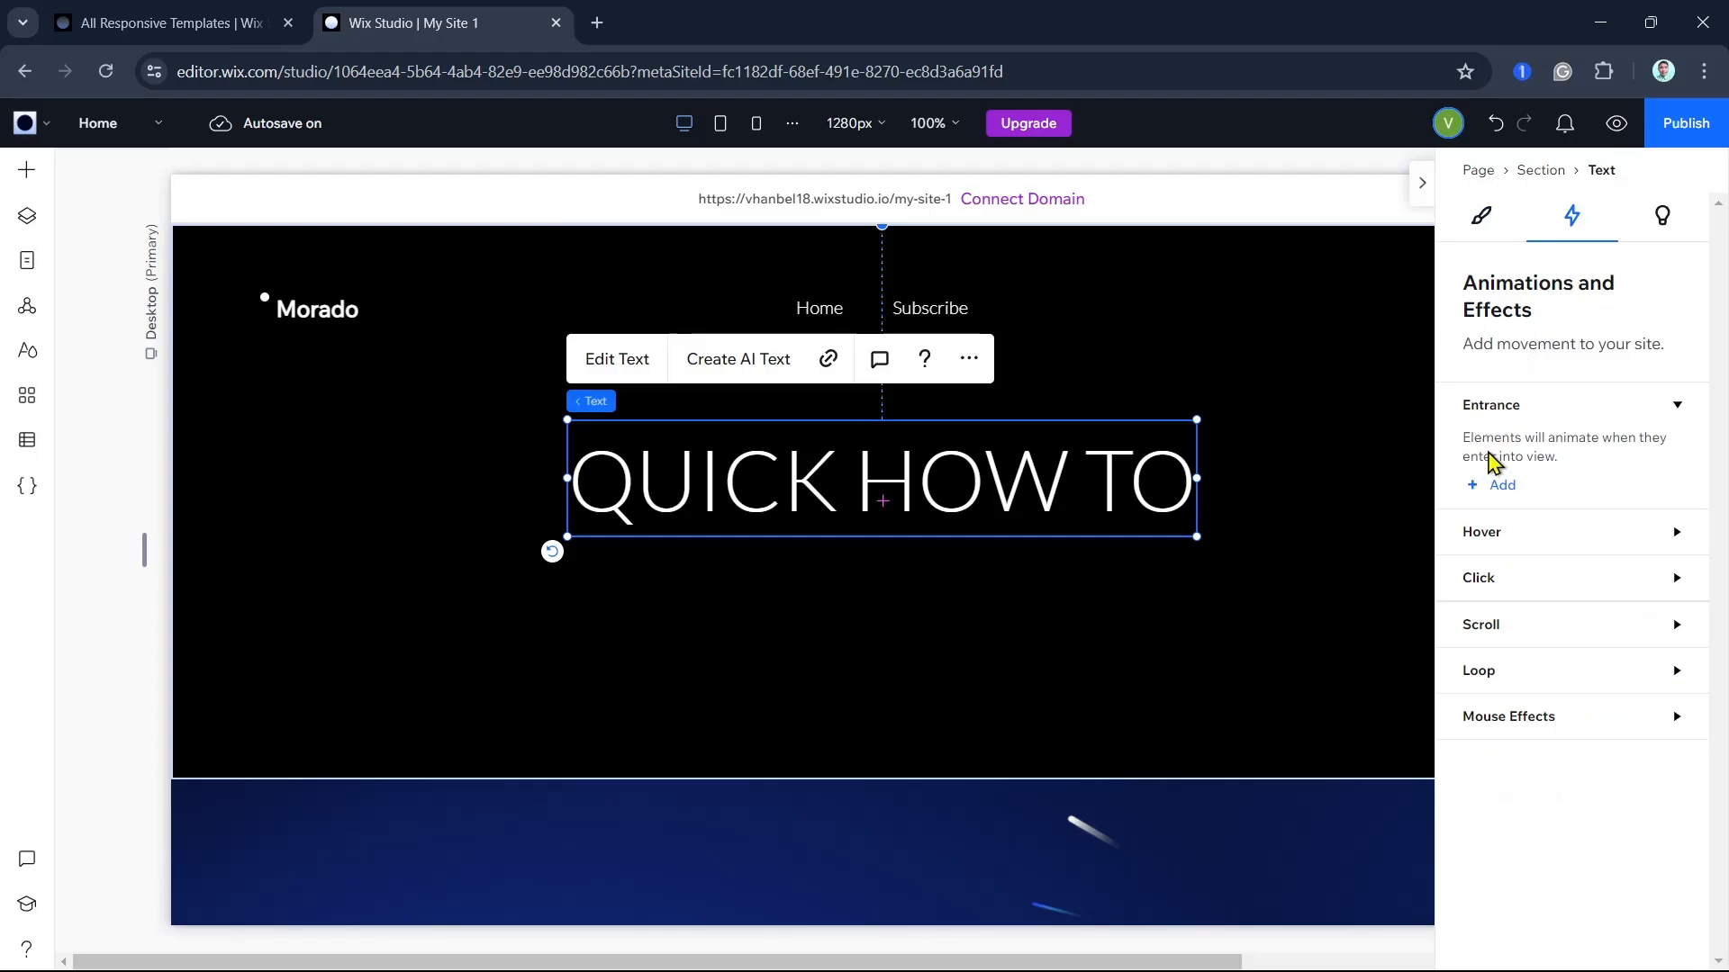
pyautogui.click(1500, 486)
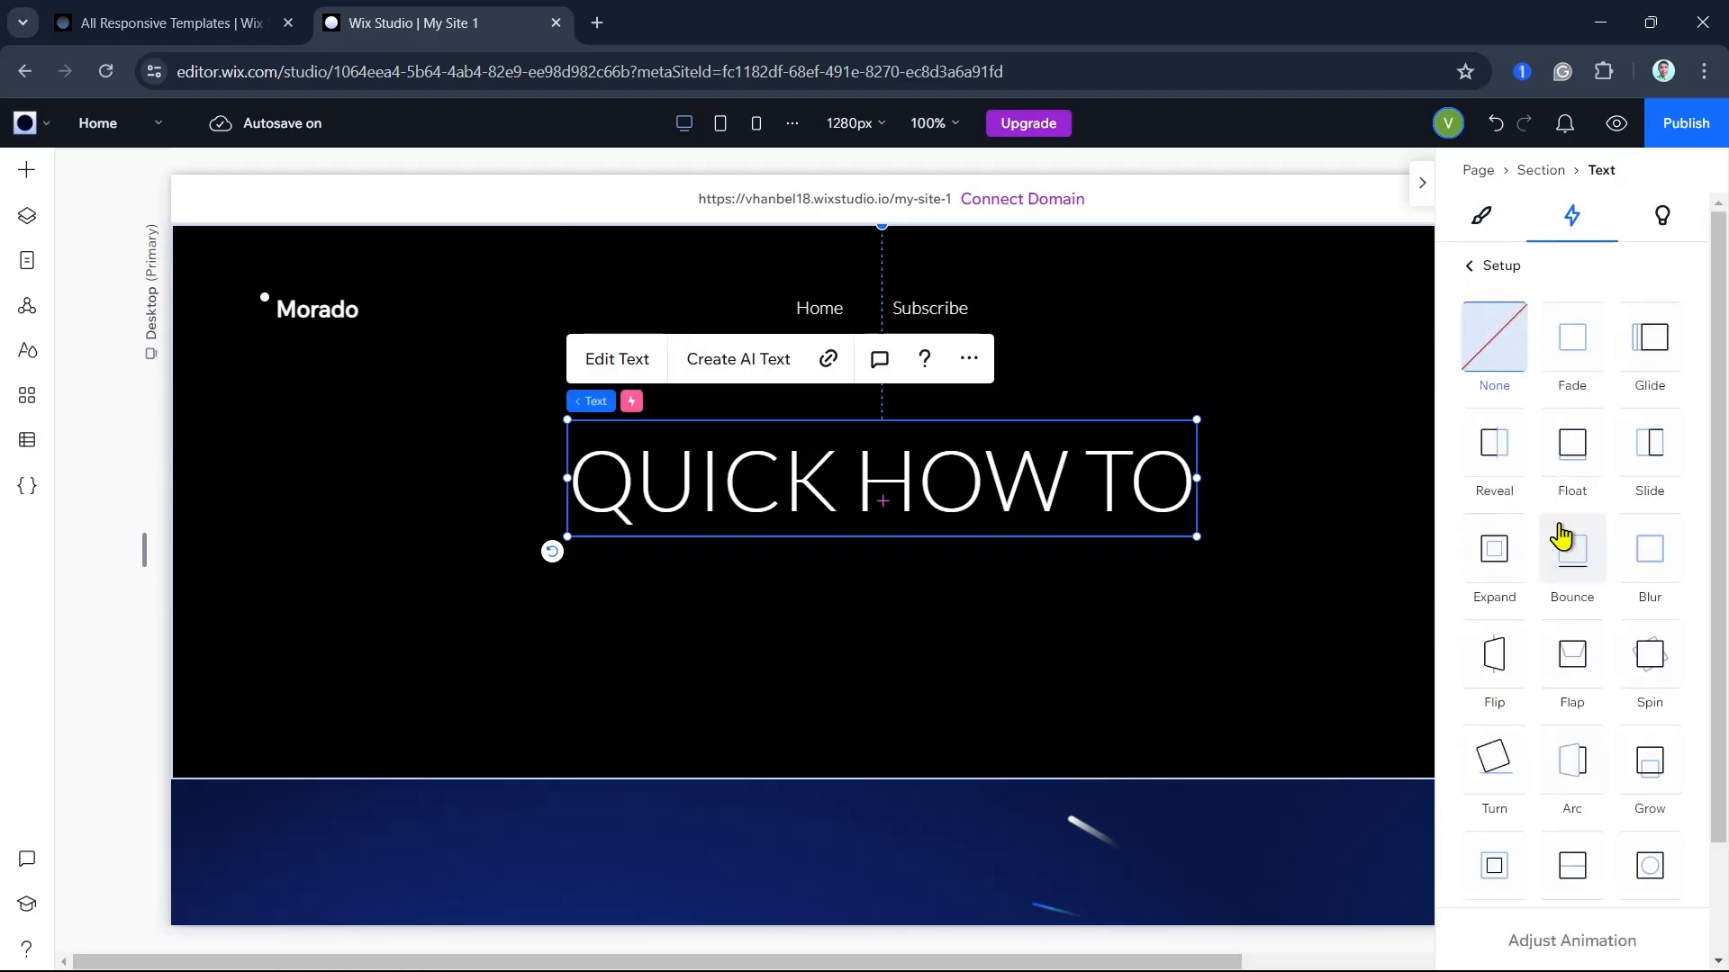
# Try the Expand, Arc, Glide, Grow, Spin, Turn, Wink, Shape and Tilt entrance animations on the title
pyautogui.click(1511, 580)
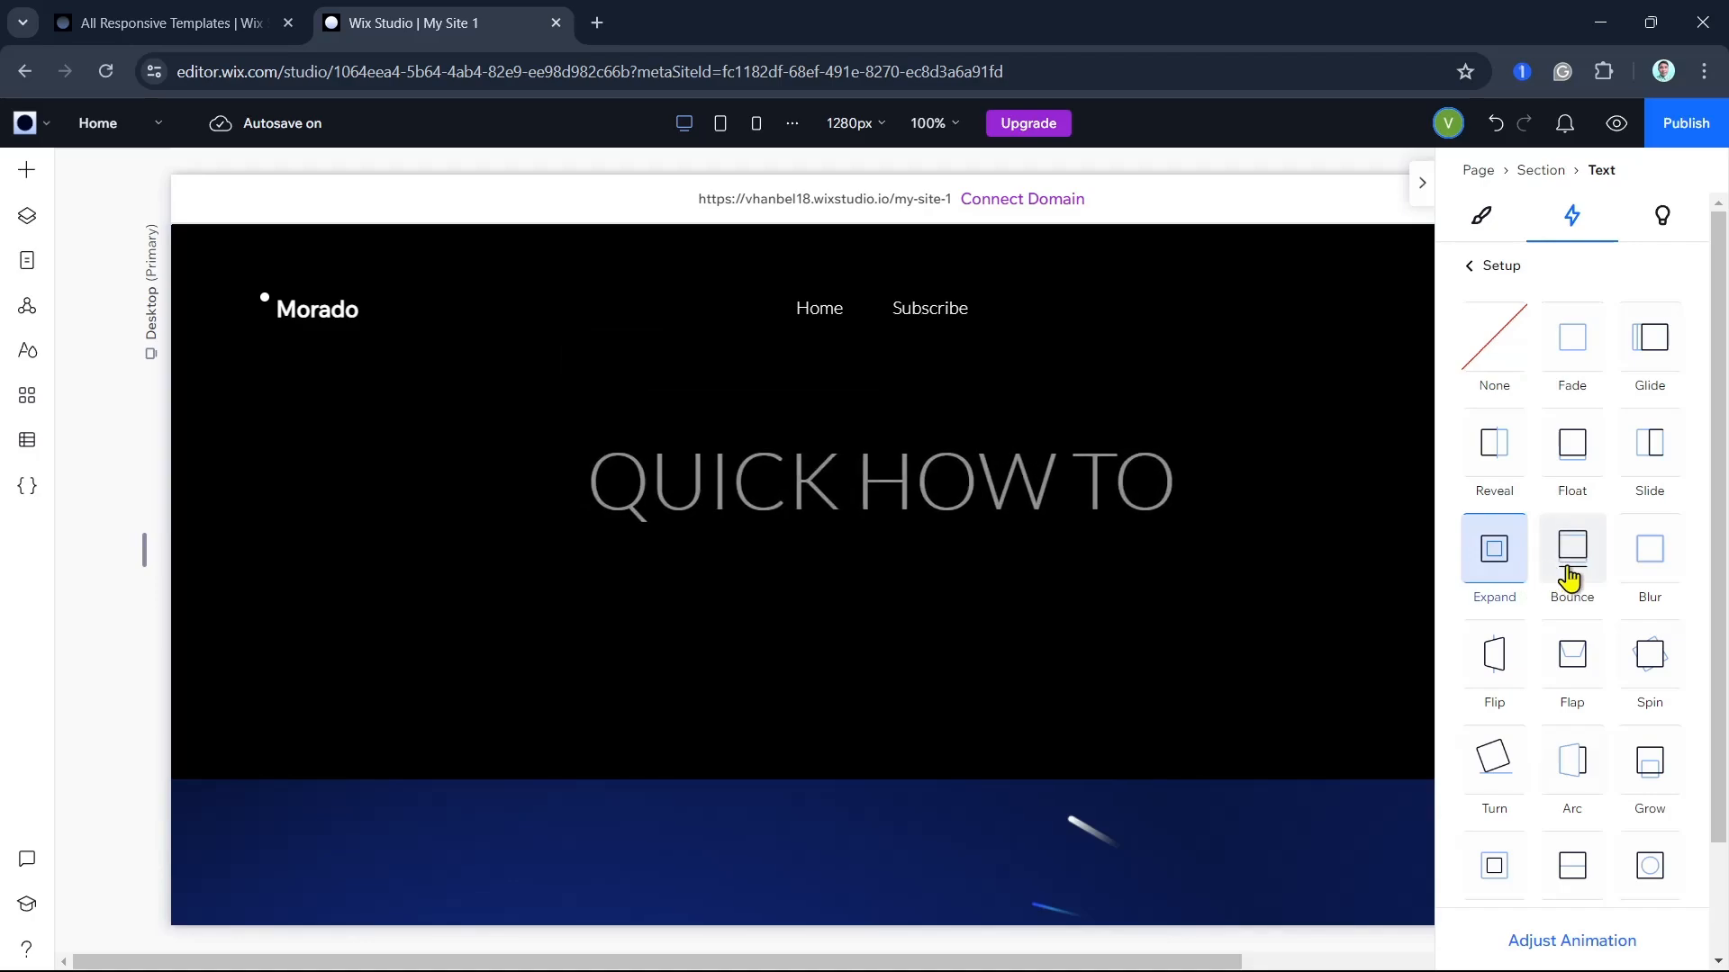
pyautogui.click(1598, 763)
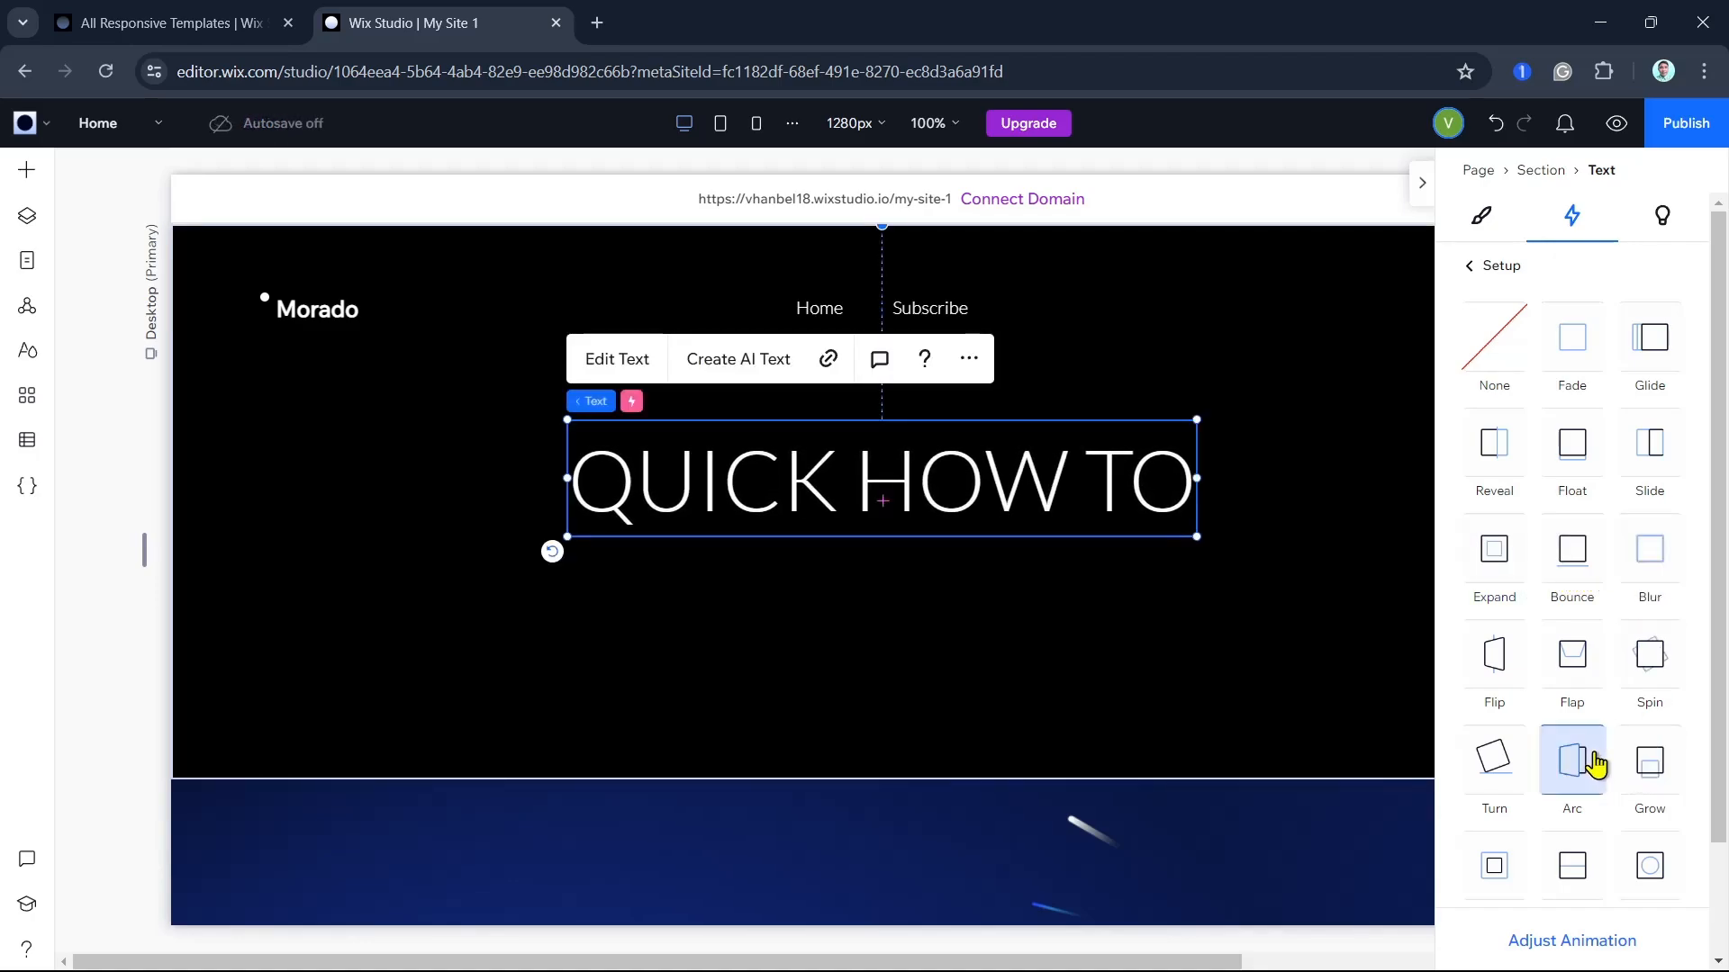
pyautogui.click(1661, 365)
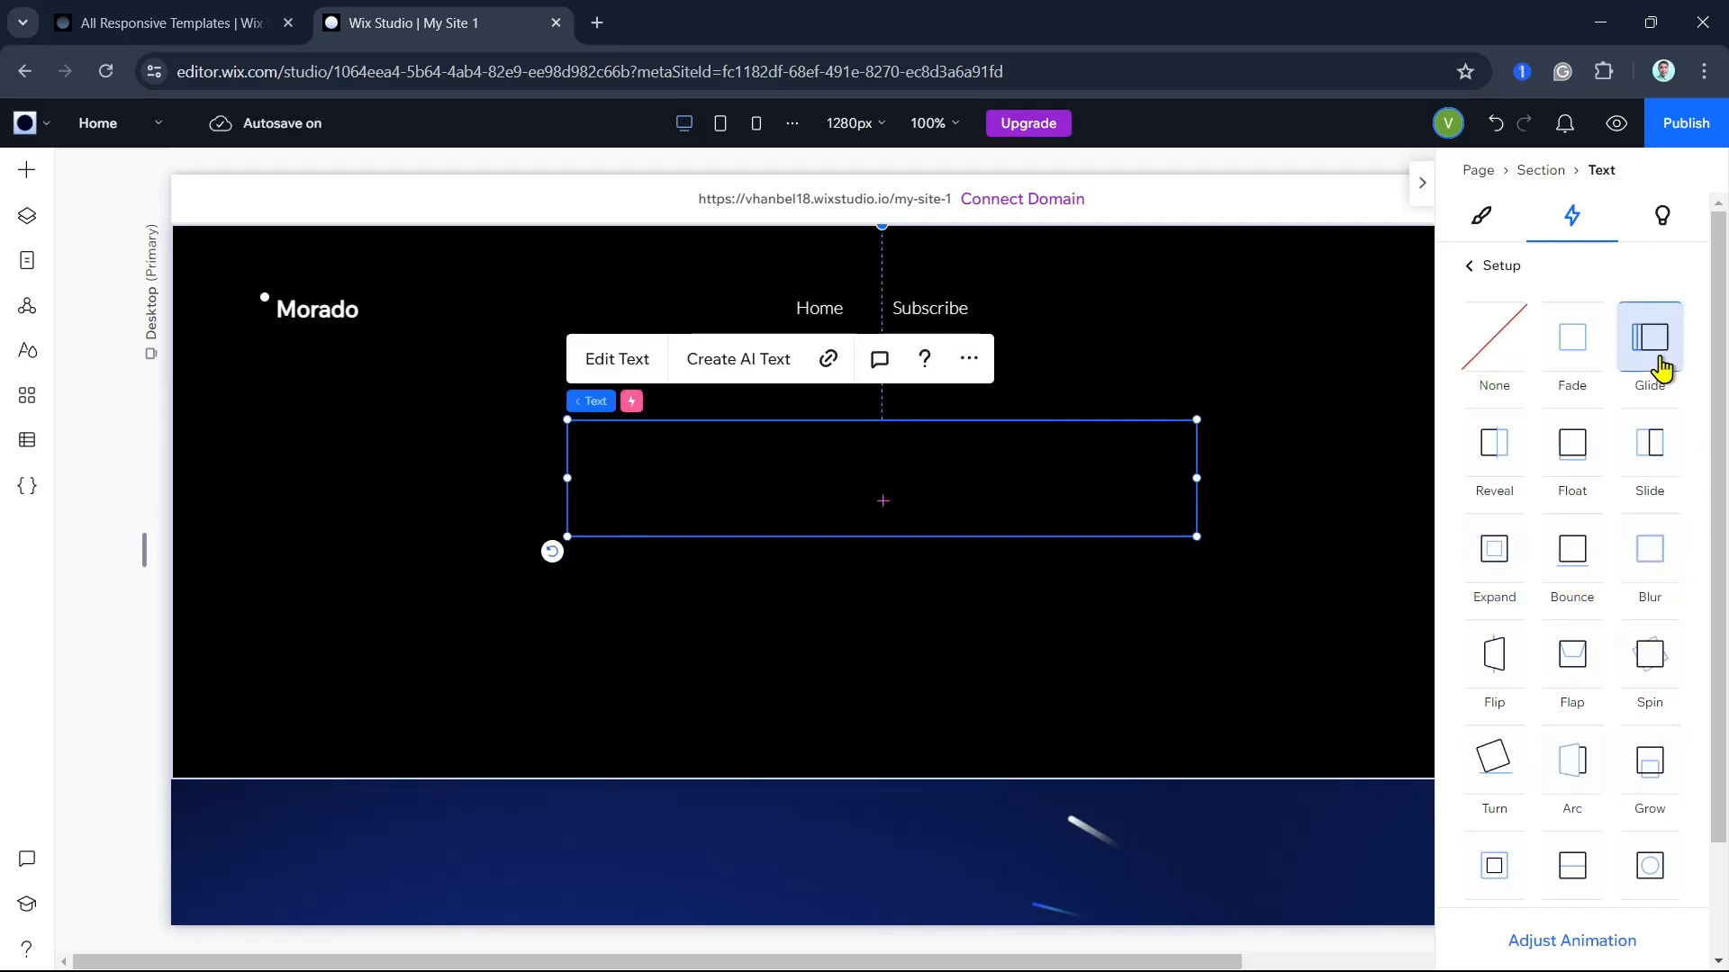
pyautogui.click(1651, 774)
pyautogui.scroll(-2, 1649, 711)
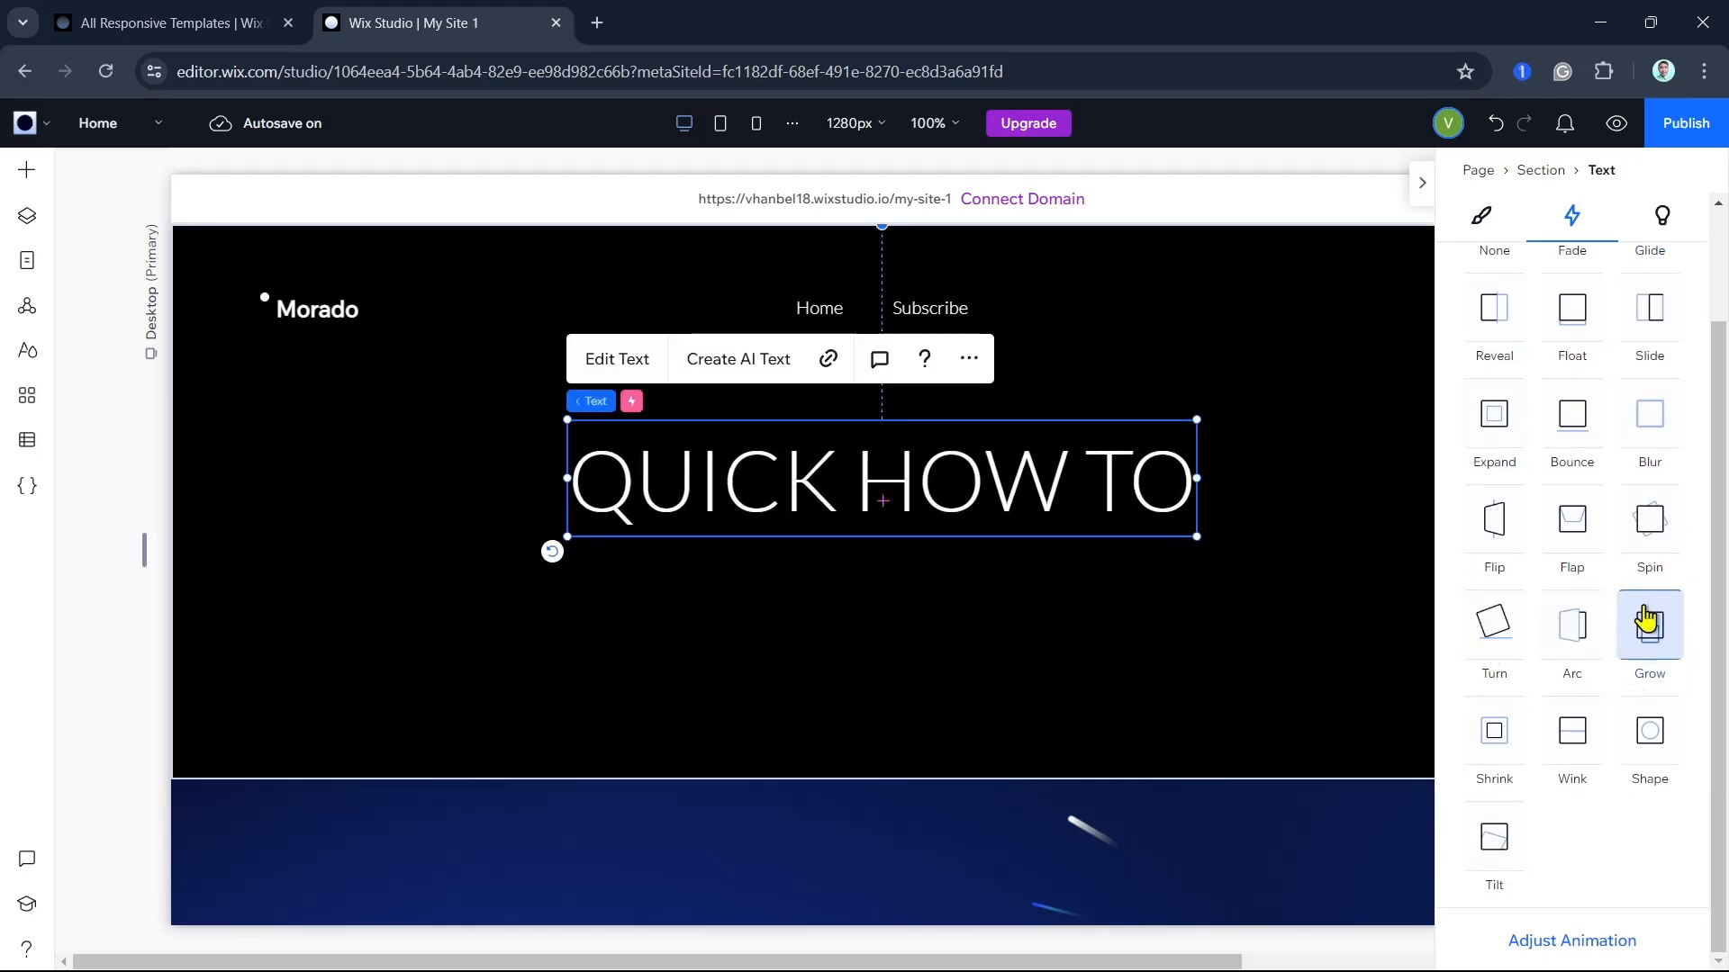
pyautogui.click(1655, 531)
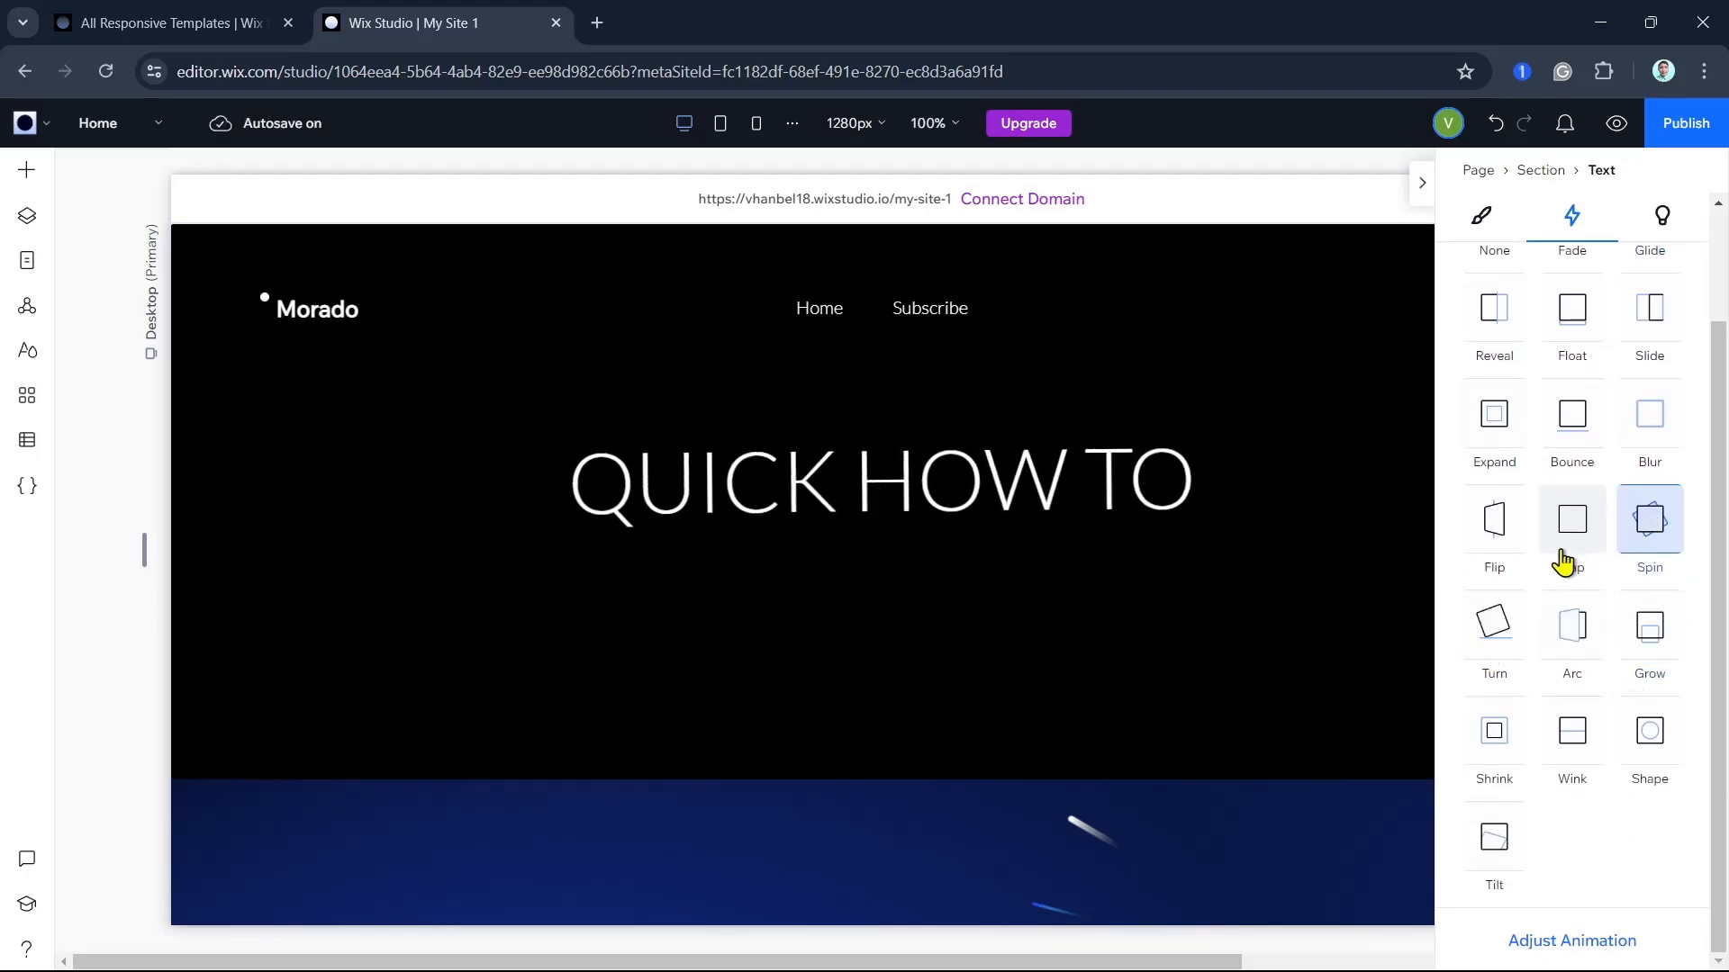
pyautogui.click(1494, 627)
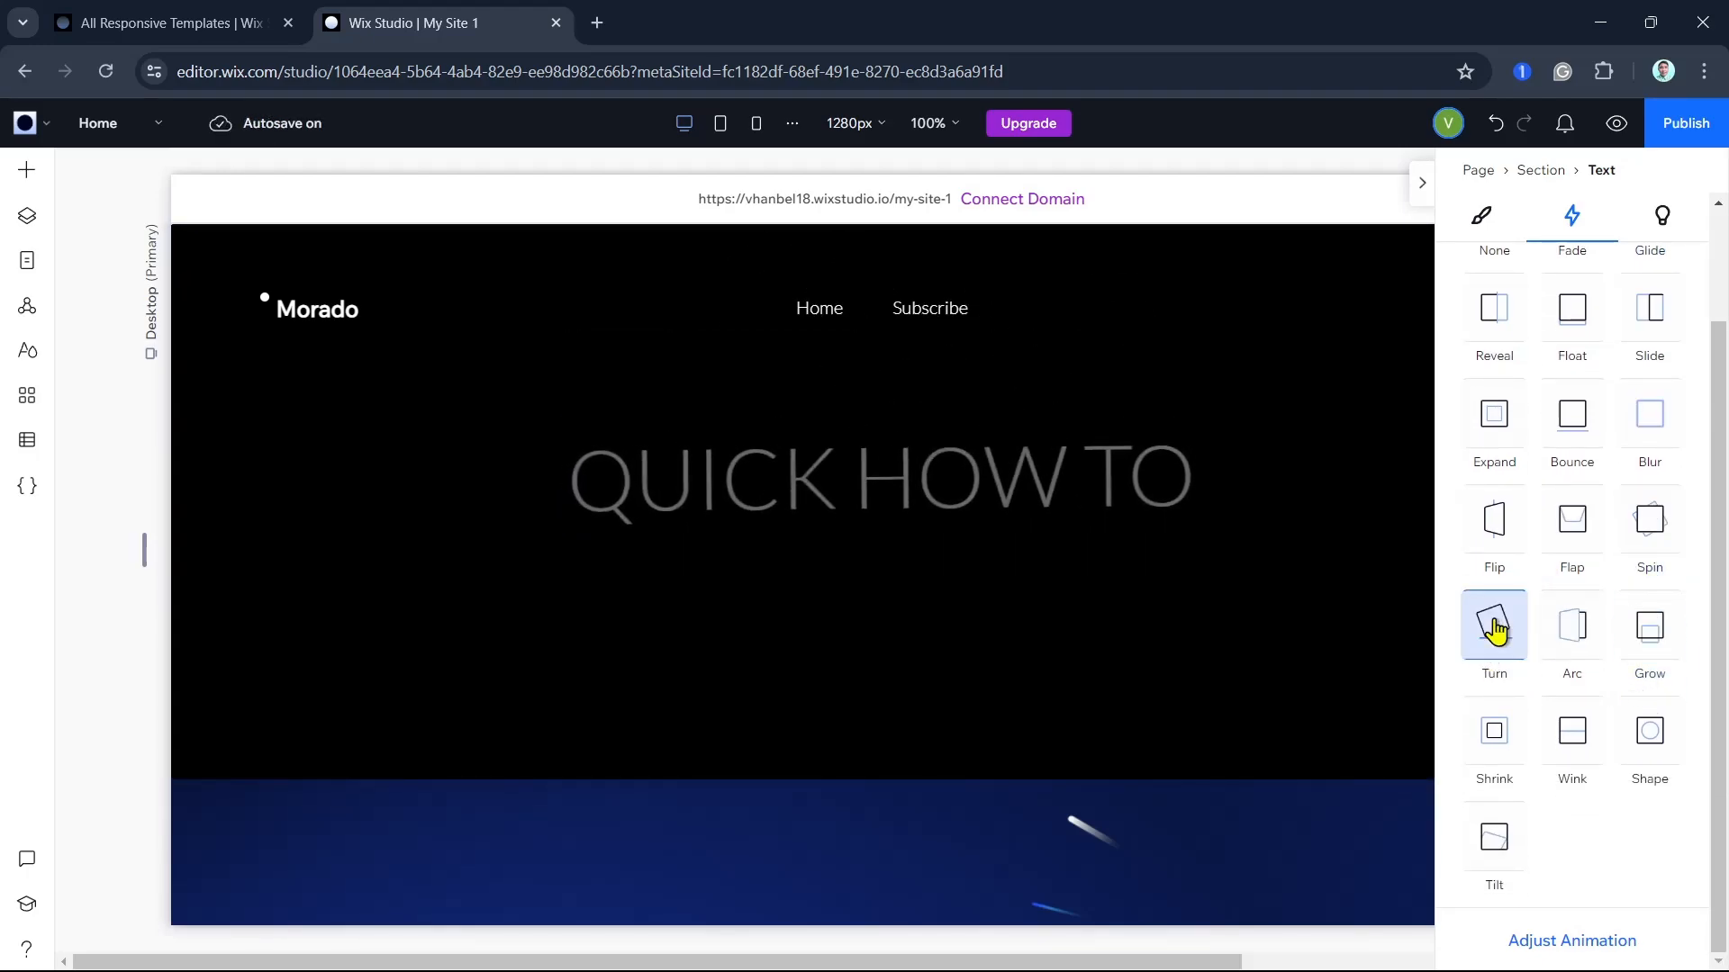
pyautogui.click(1631, 624)
pyautogui.click(1574, 734)
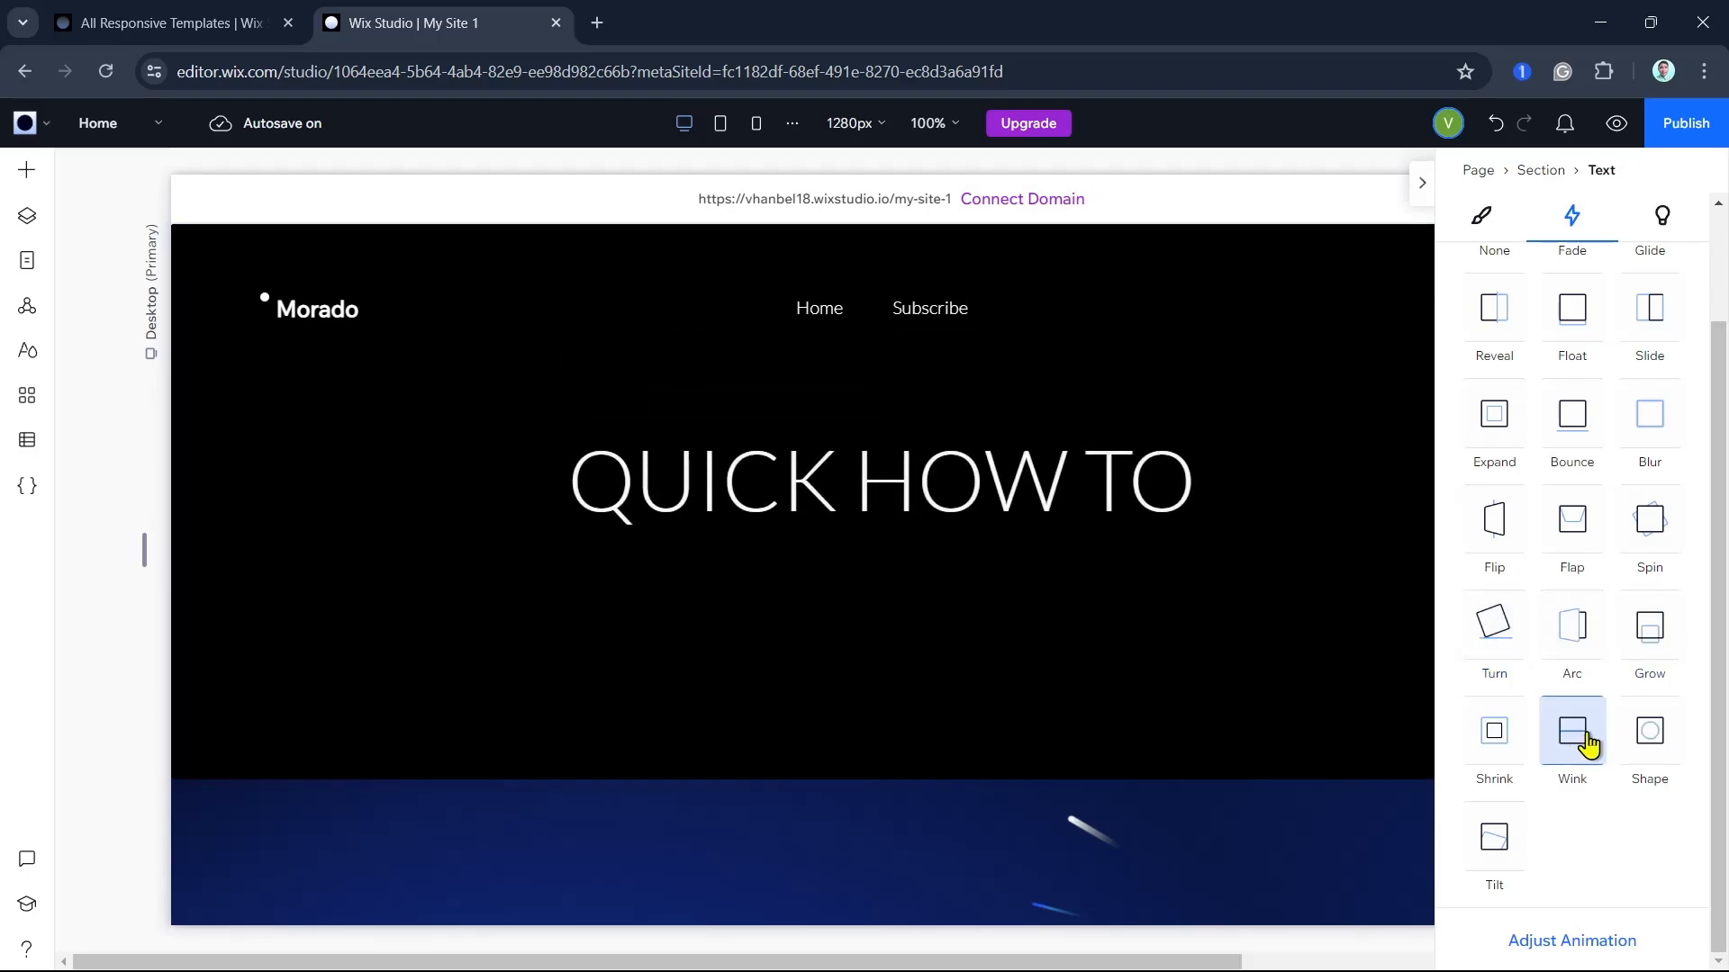
pyautogui.click(1649, 751)
pyautogui.click(1487, 847)
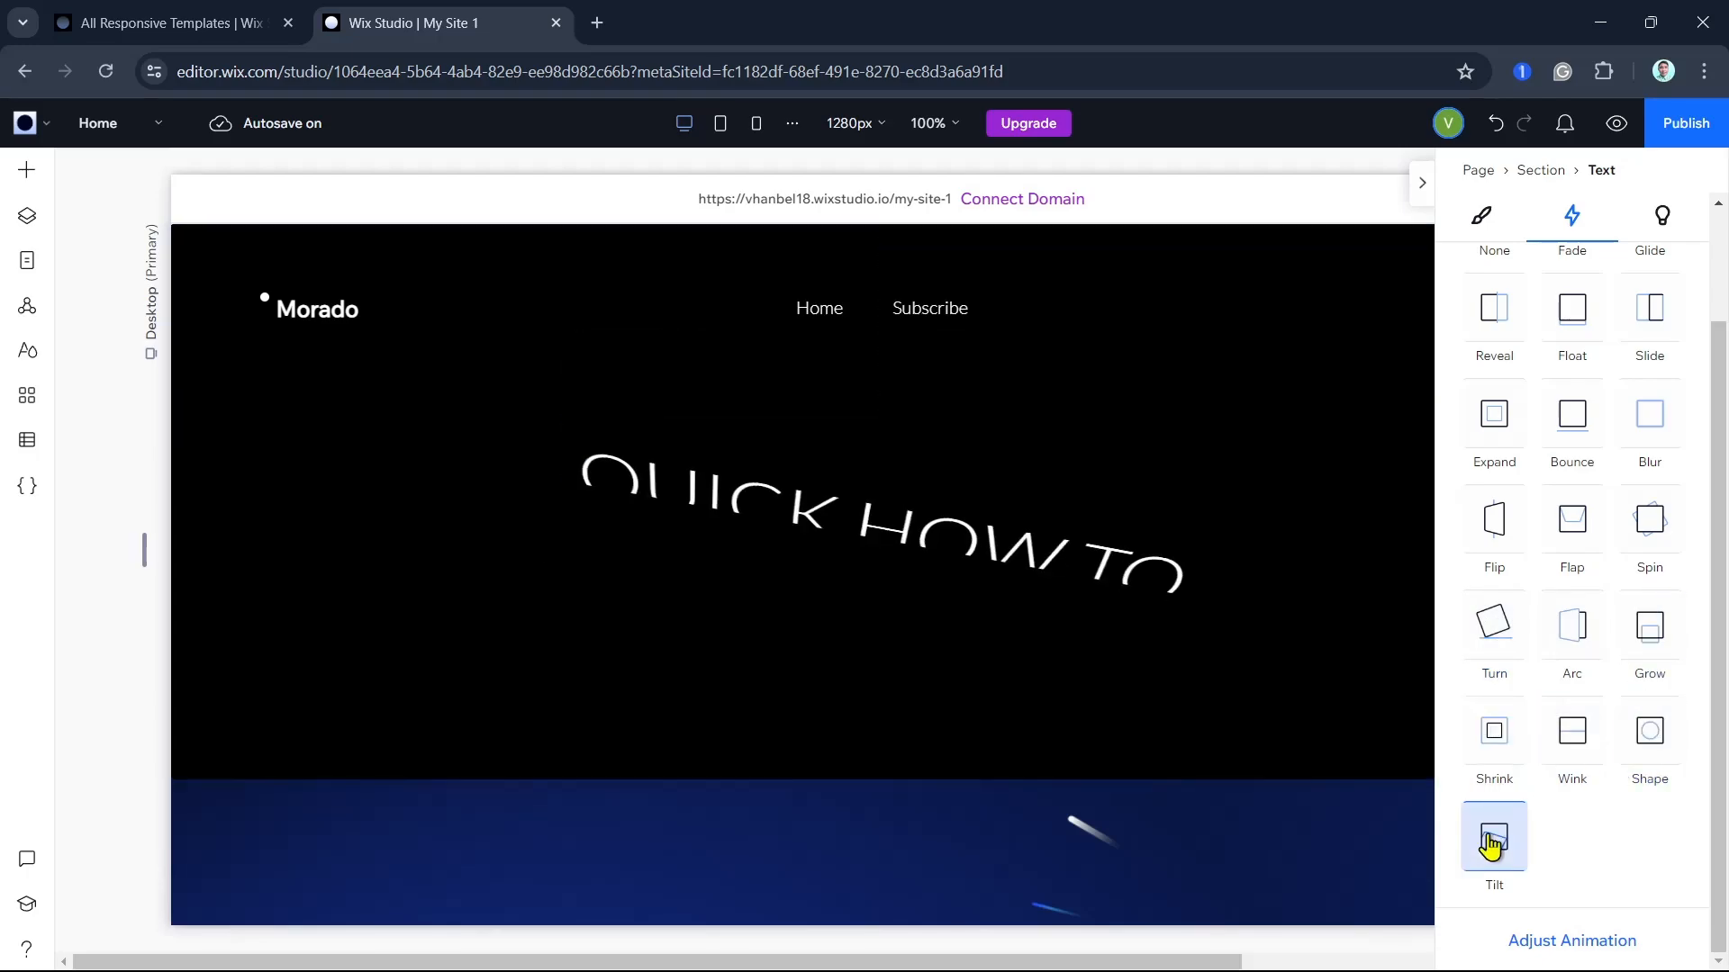
# Apply the Shrink entrance animation to the title and return to the animations and effects overview
pyautogui.click(1494, 748)
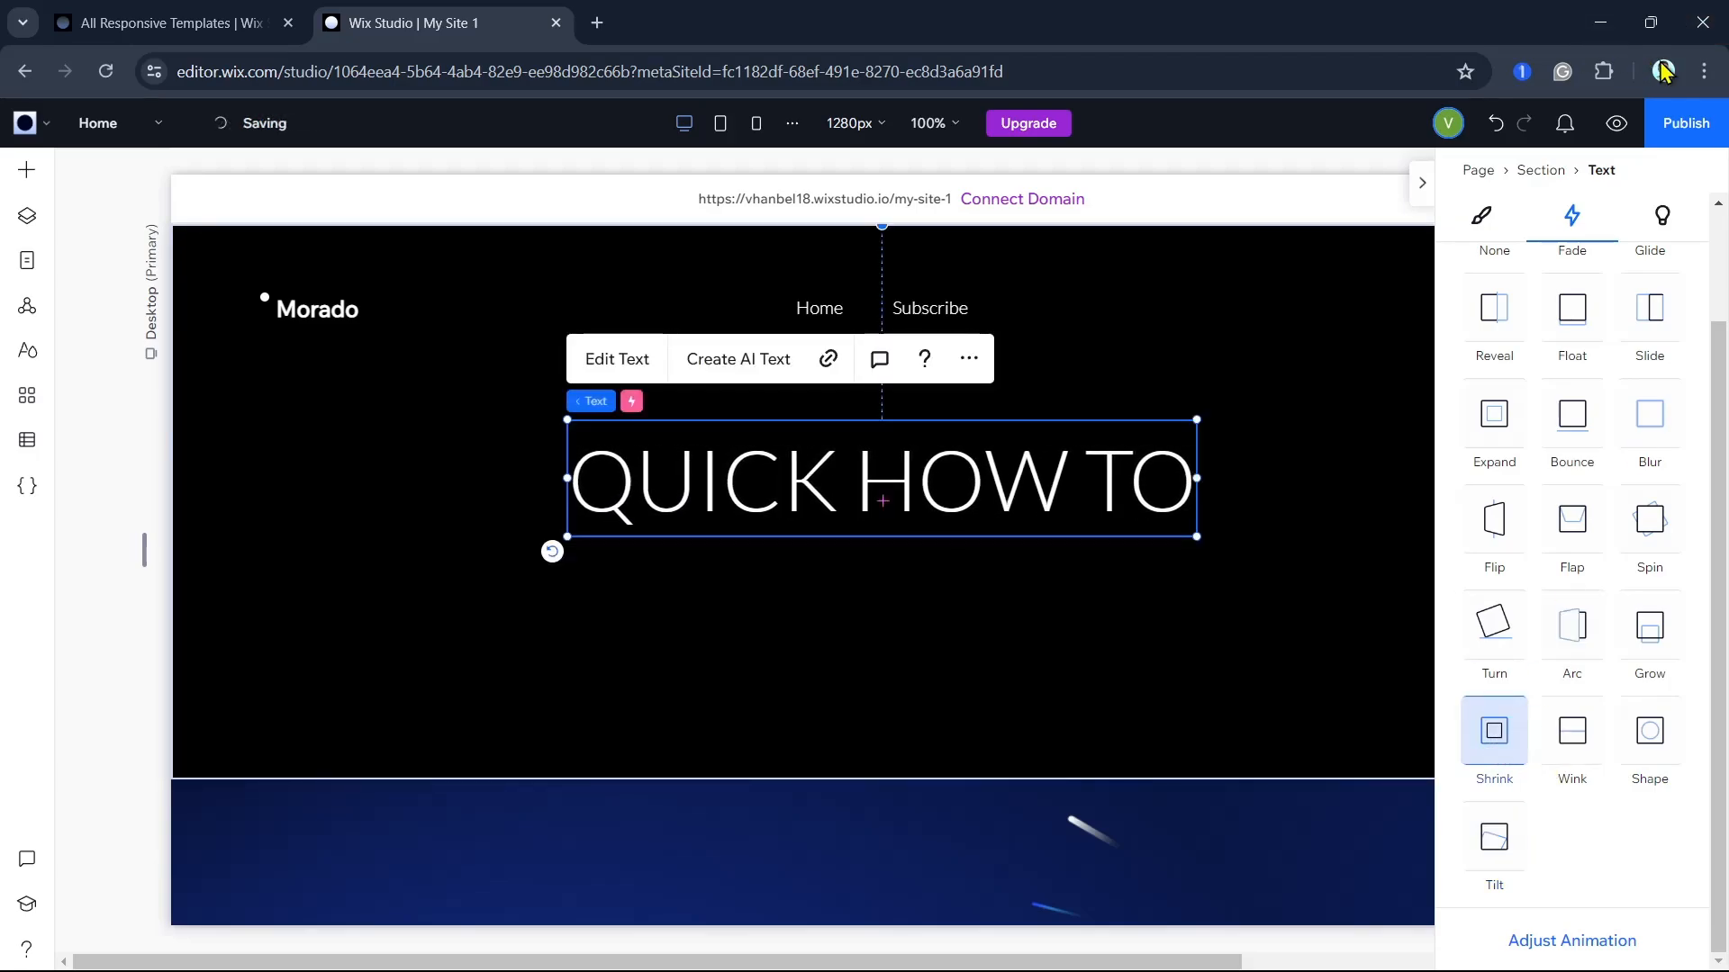
pyautogui.scroll(2, 1517, 268)
pyautogui.click(1493, 267)
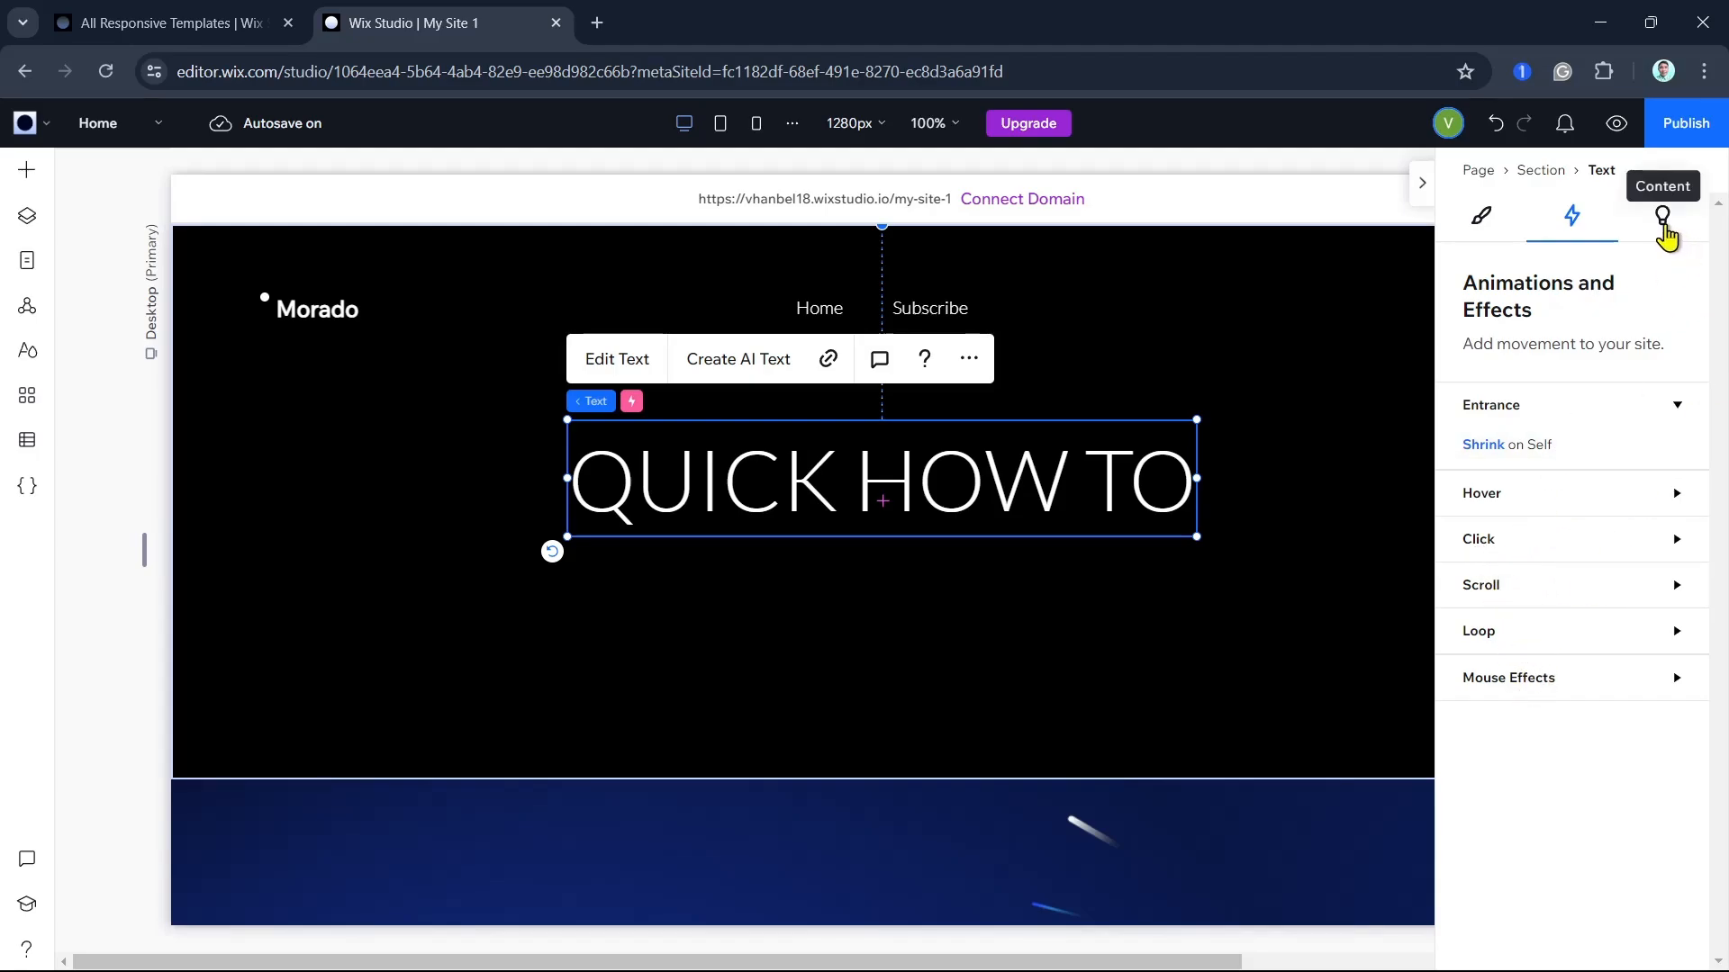
# Look at the content suggestions for the title and collapse the settings inspector
pyautogui.click(1663, 218)
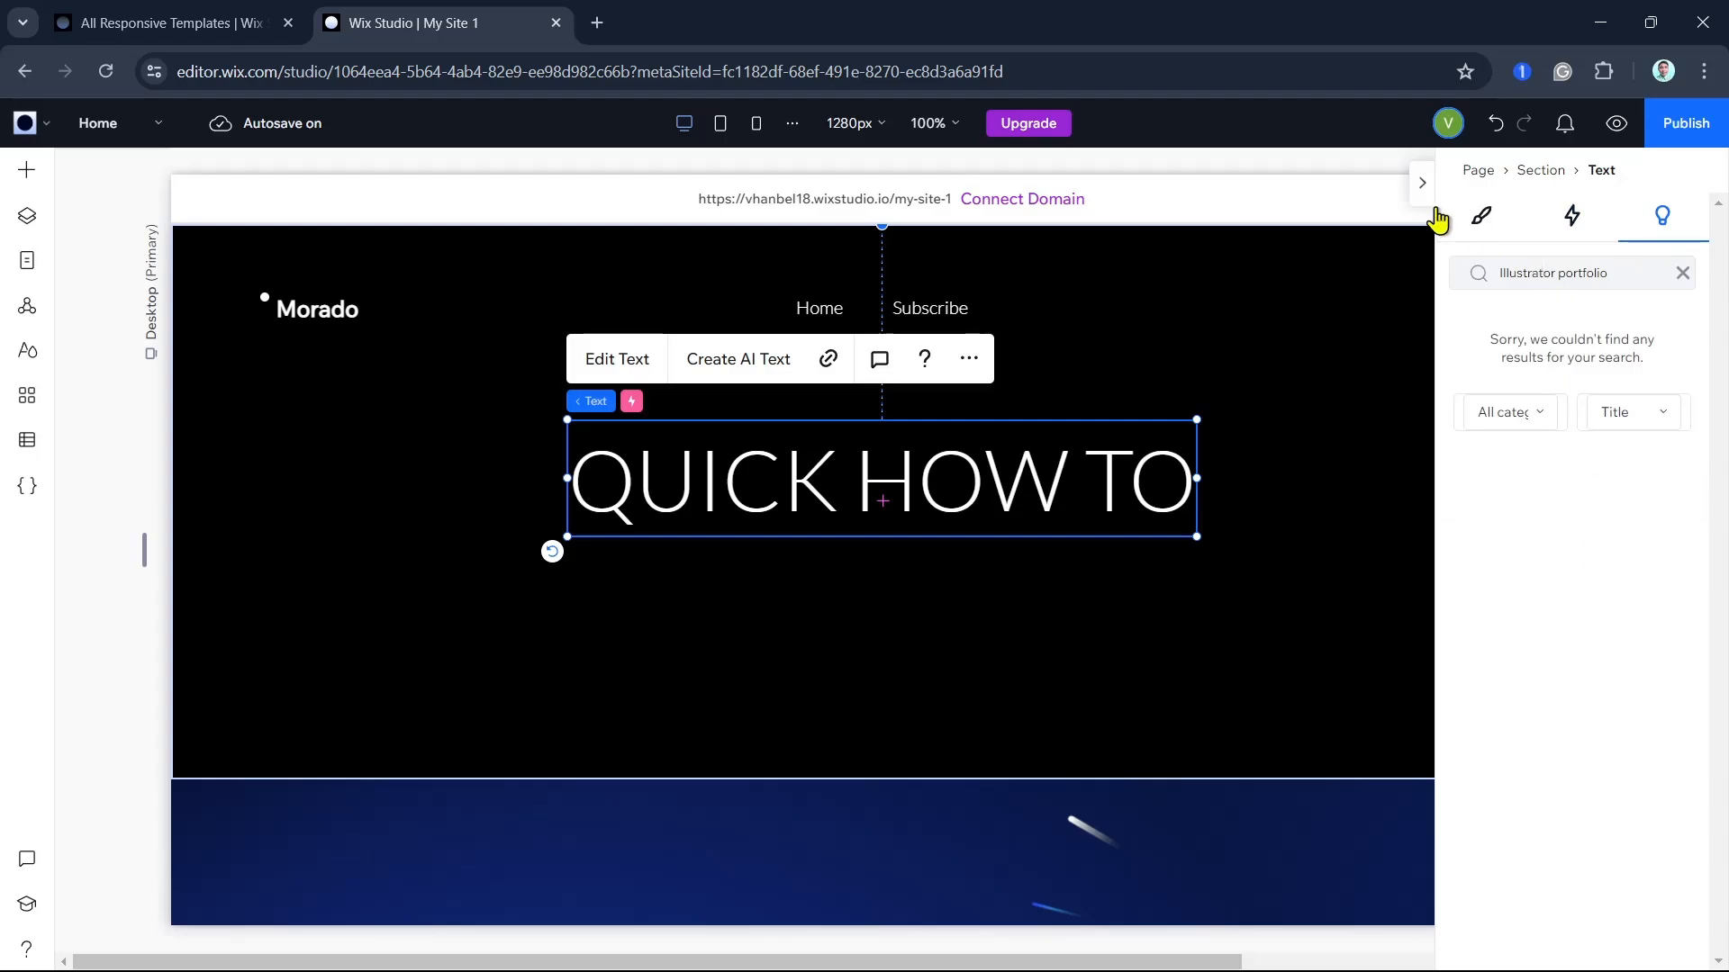
pyautogui.click(1423, 184)
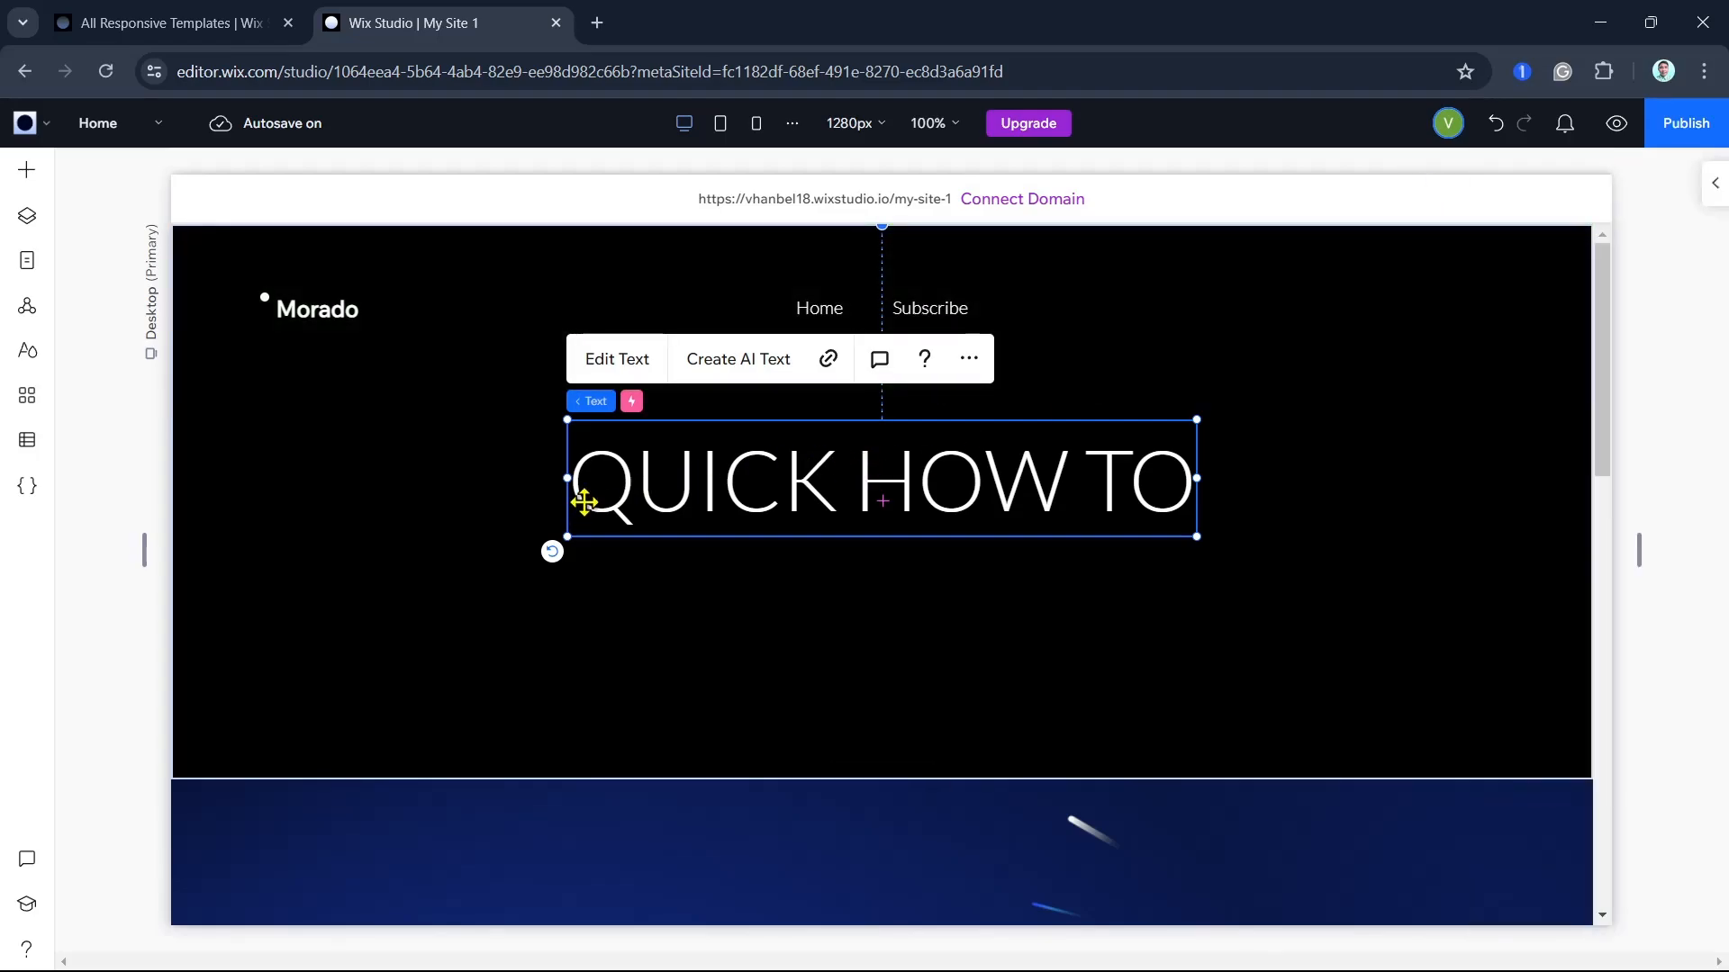
# Make the "QUICK HOW TO" title bold and widen its text box to 602 px so it fits on one line
pyautogui.doubleClick(627, 485)
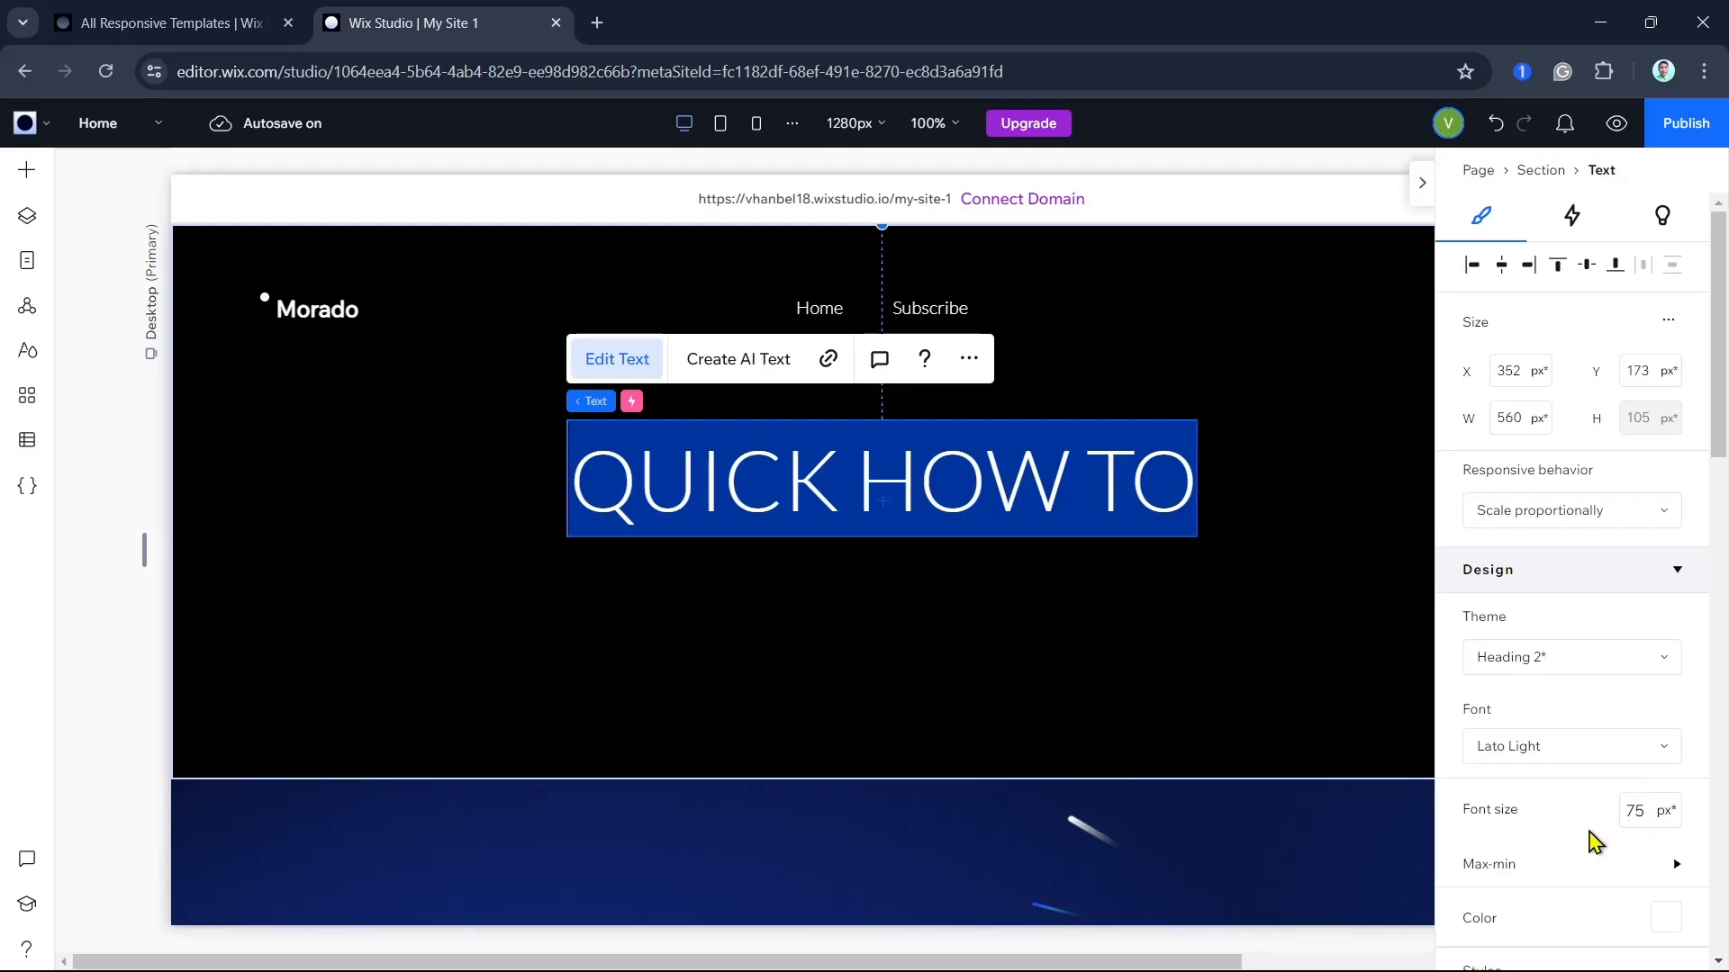
pyautogui.scroll(-6, 1531, 792)
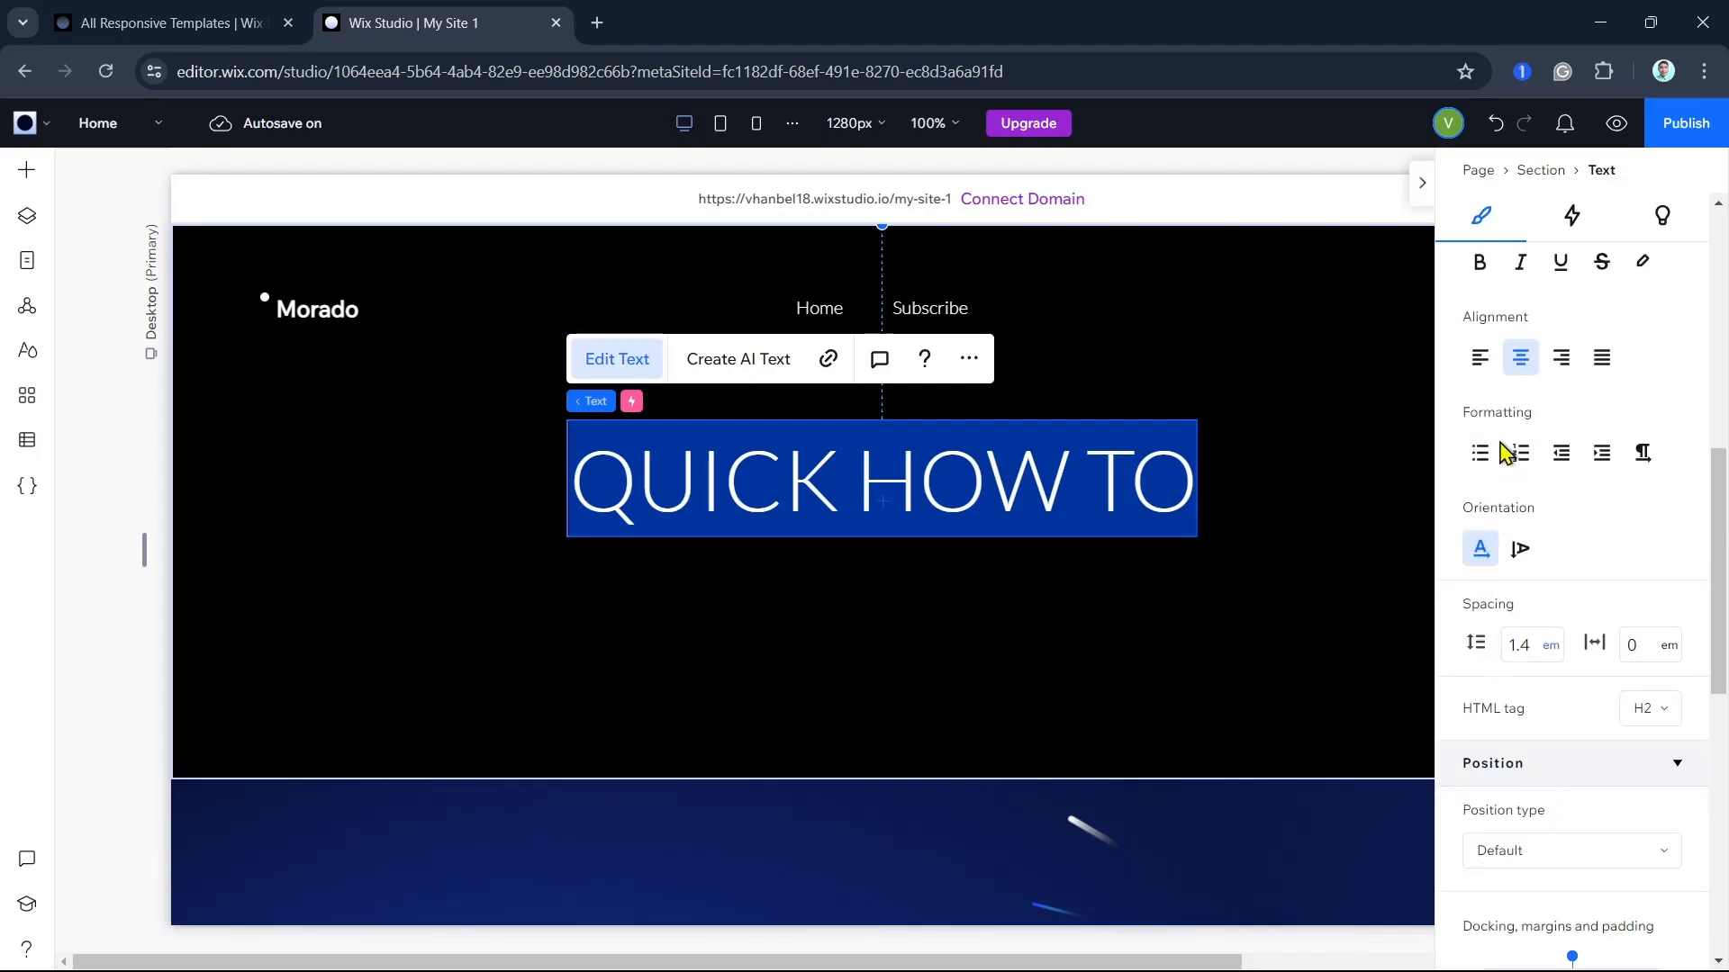
pyautogui.click(1477, 263)
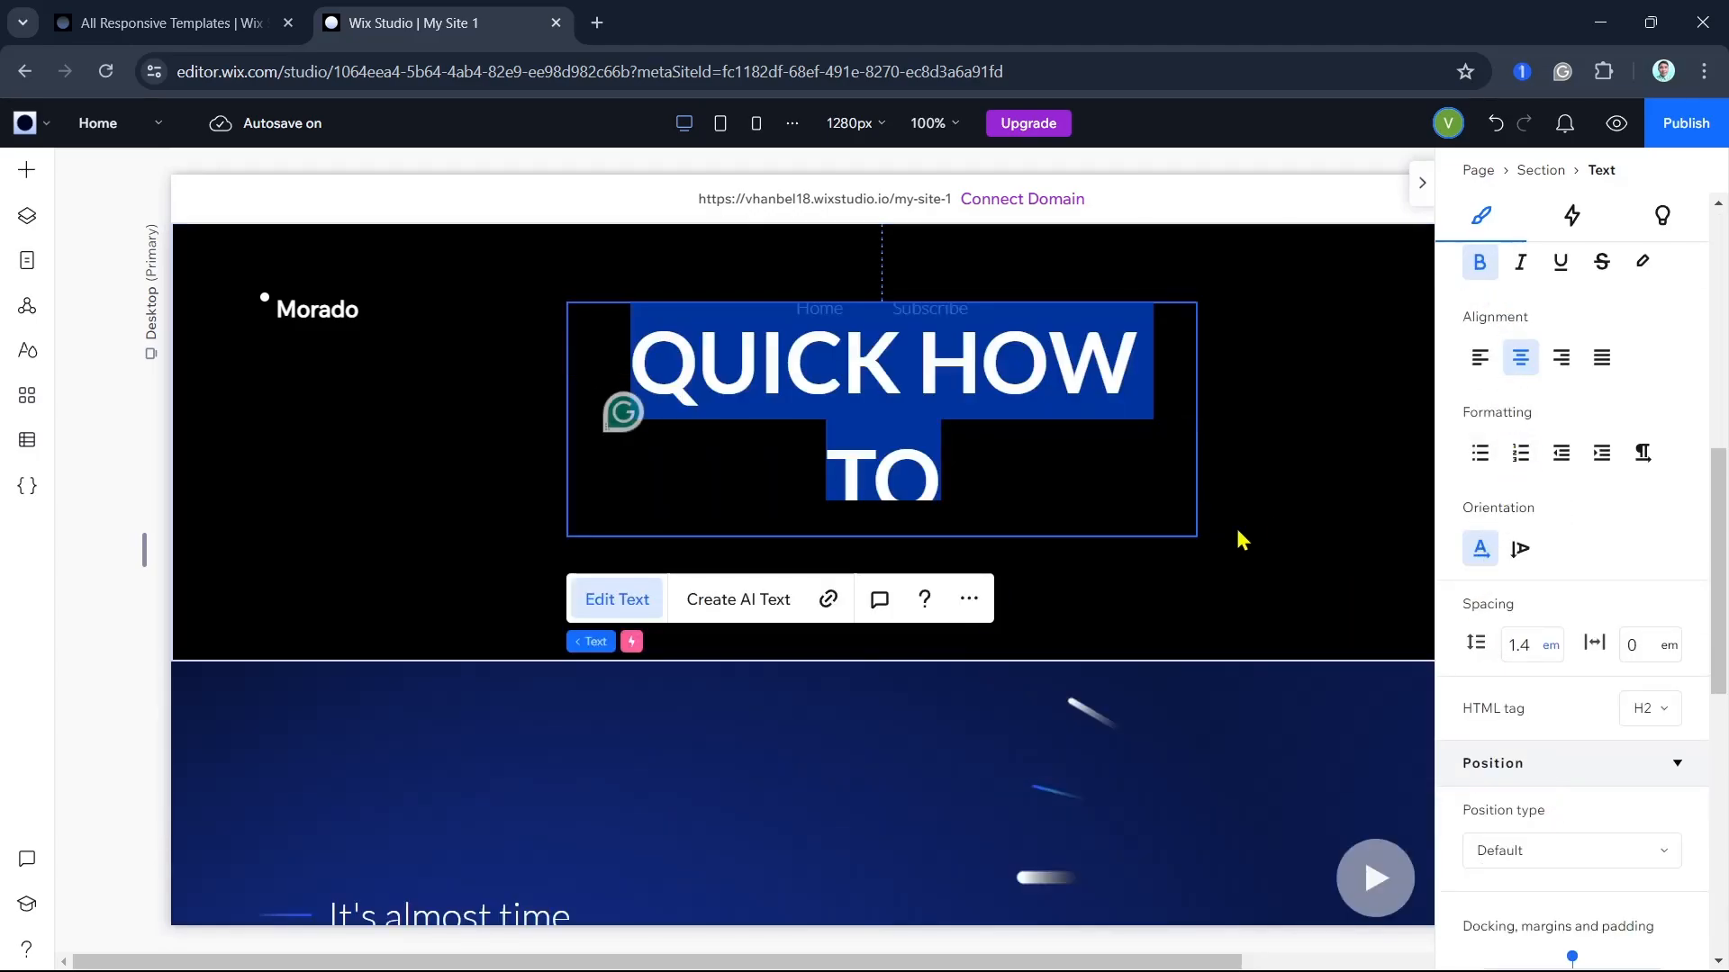
pyautogui.click(1315, 515)
pyautogui.click(1102, 422)
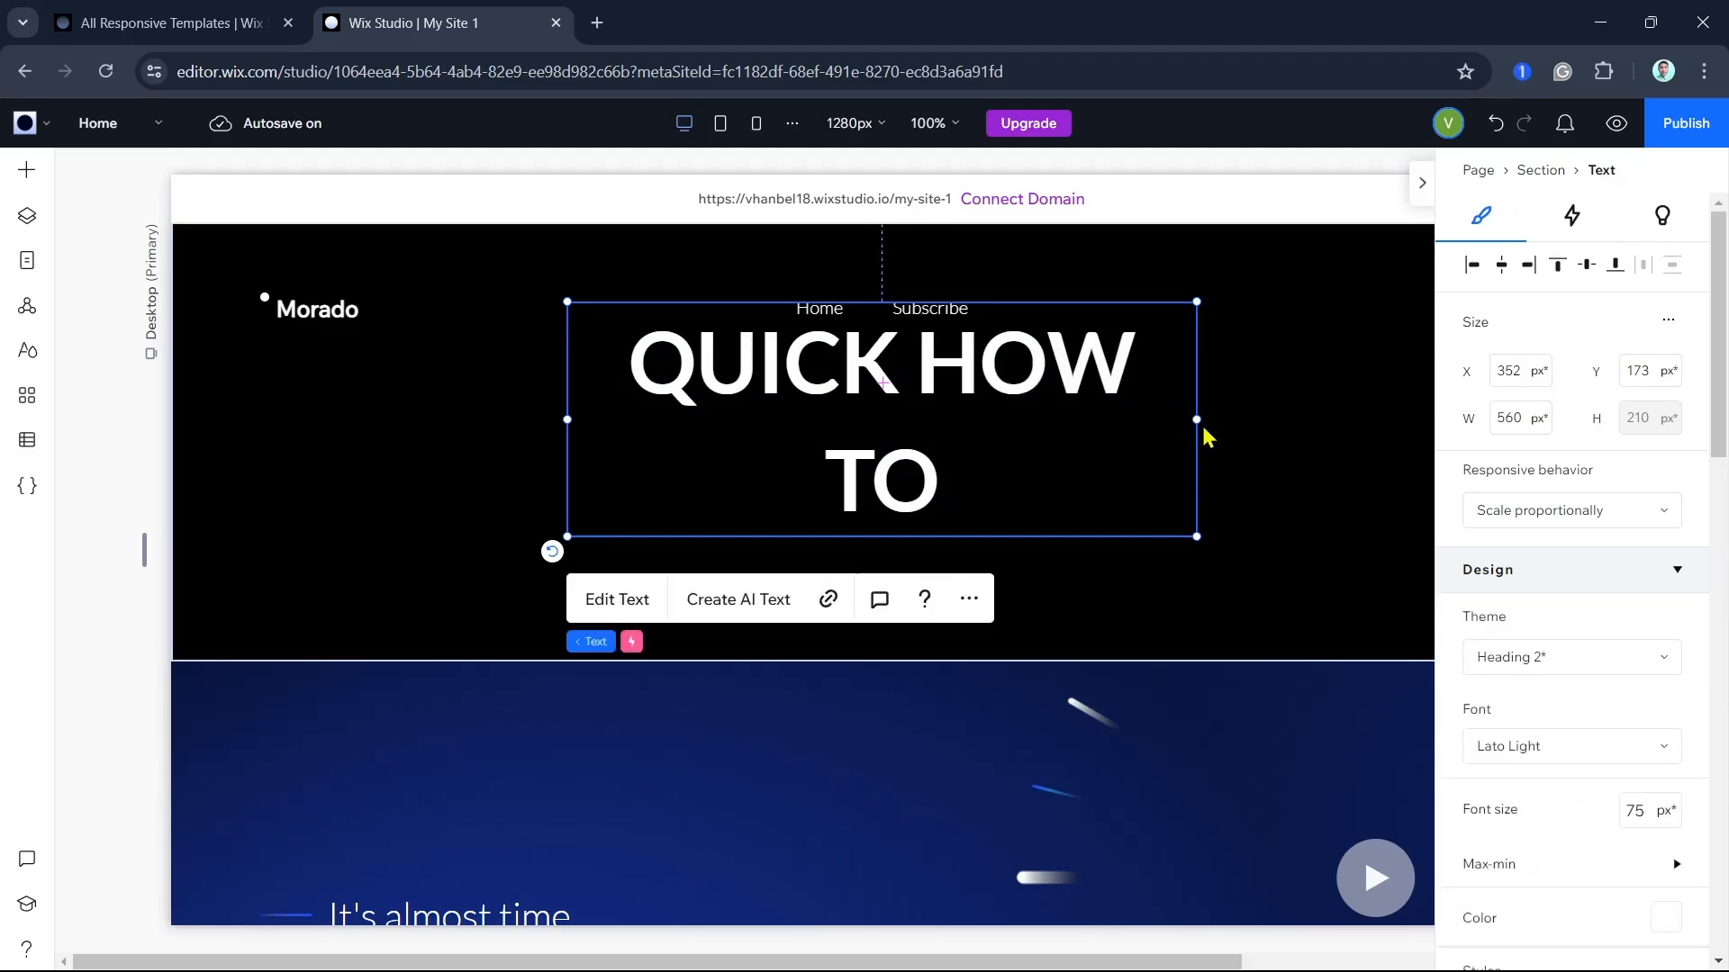
pyautogui.moveTo(1197, 418); pyautogui.dragTo(1244, 420)
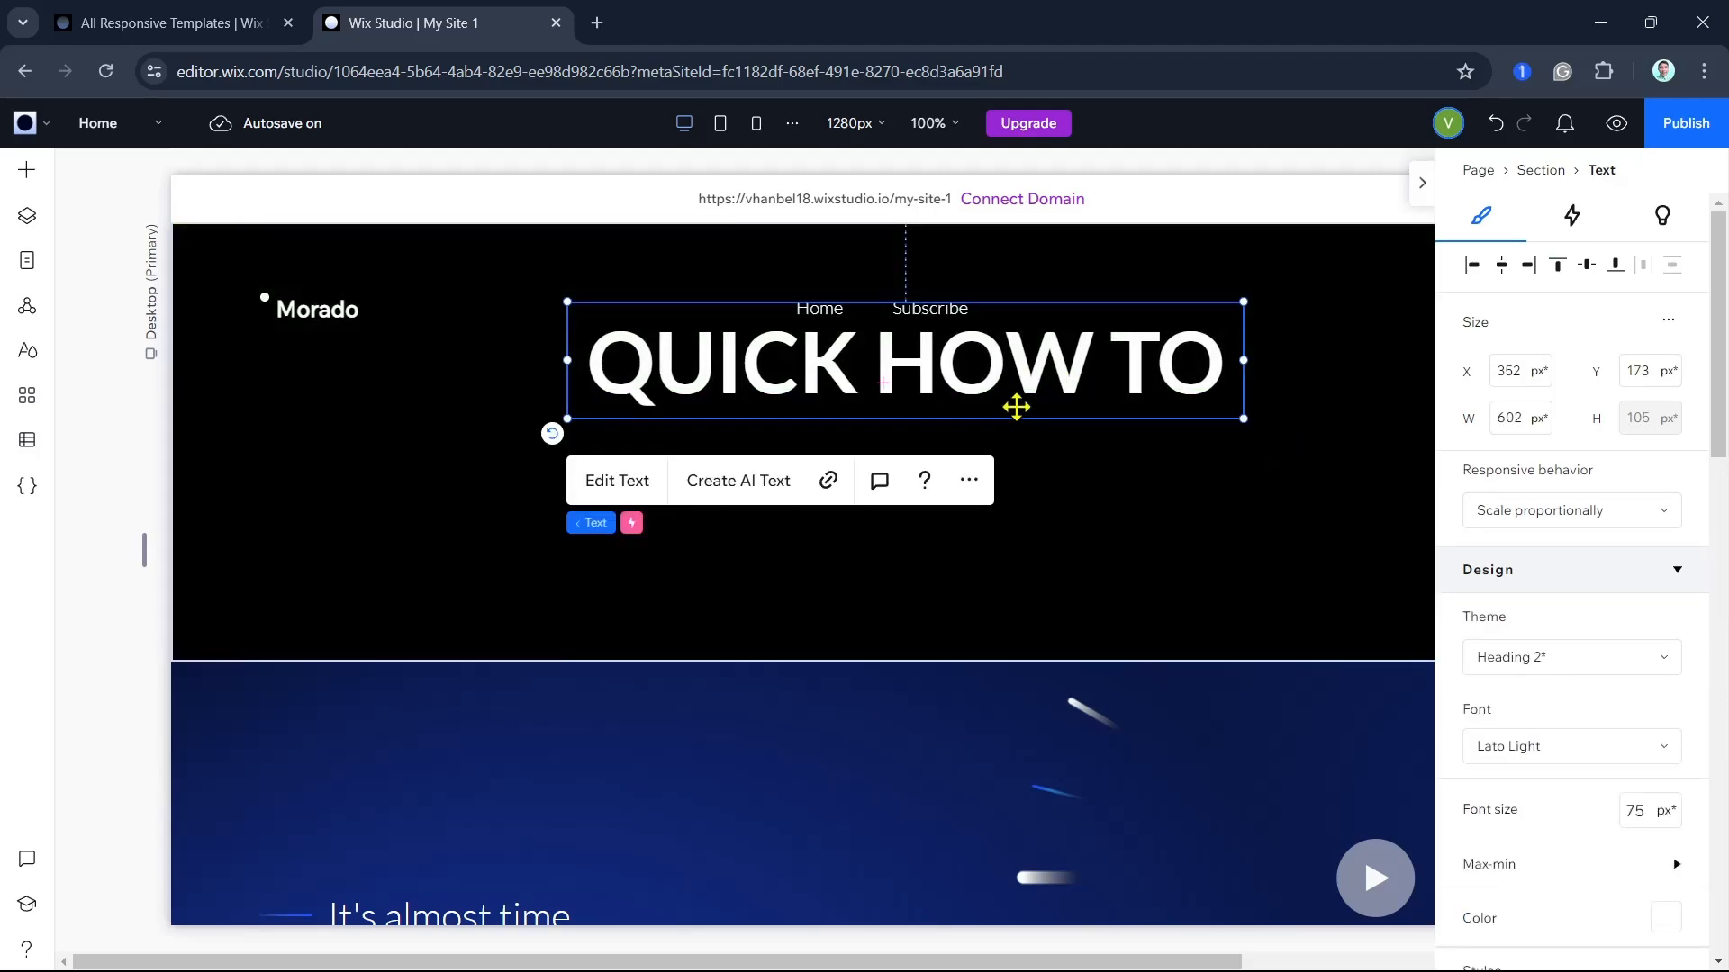
# Move the title down to X 356, Y 217 px and shorten its section to a height of 348 px
pyautogui.moveTo(1015, 407); pyautogui.dragTo(1018, 457)
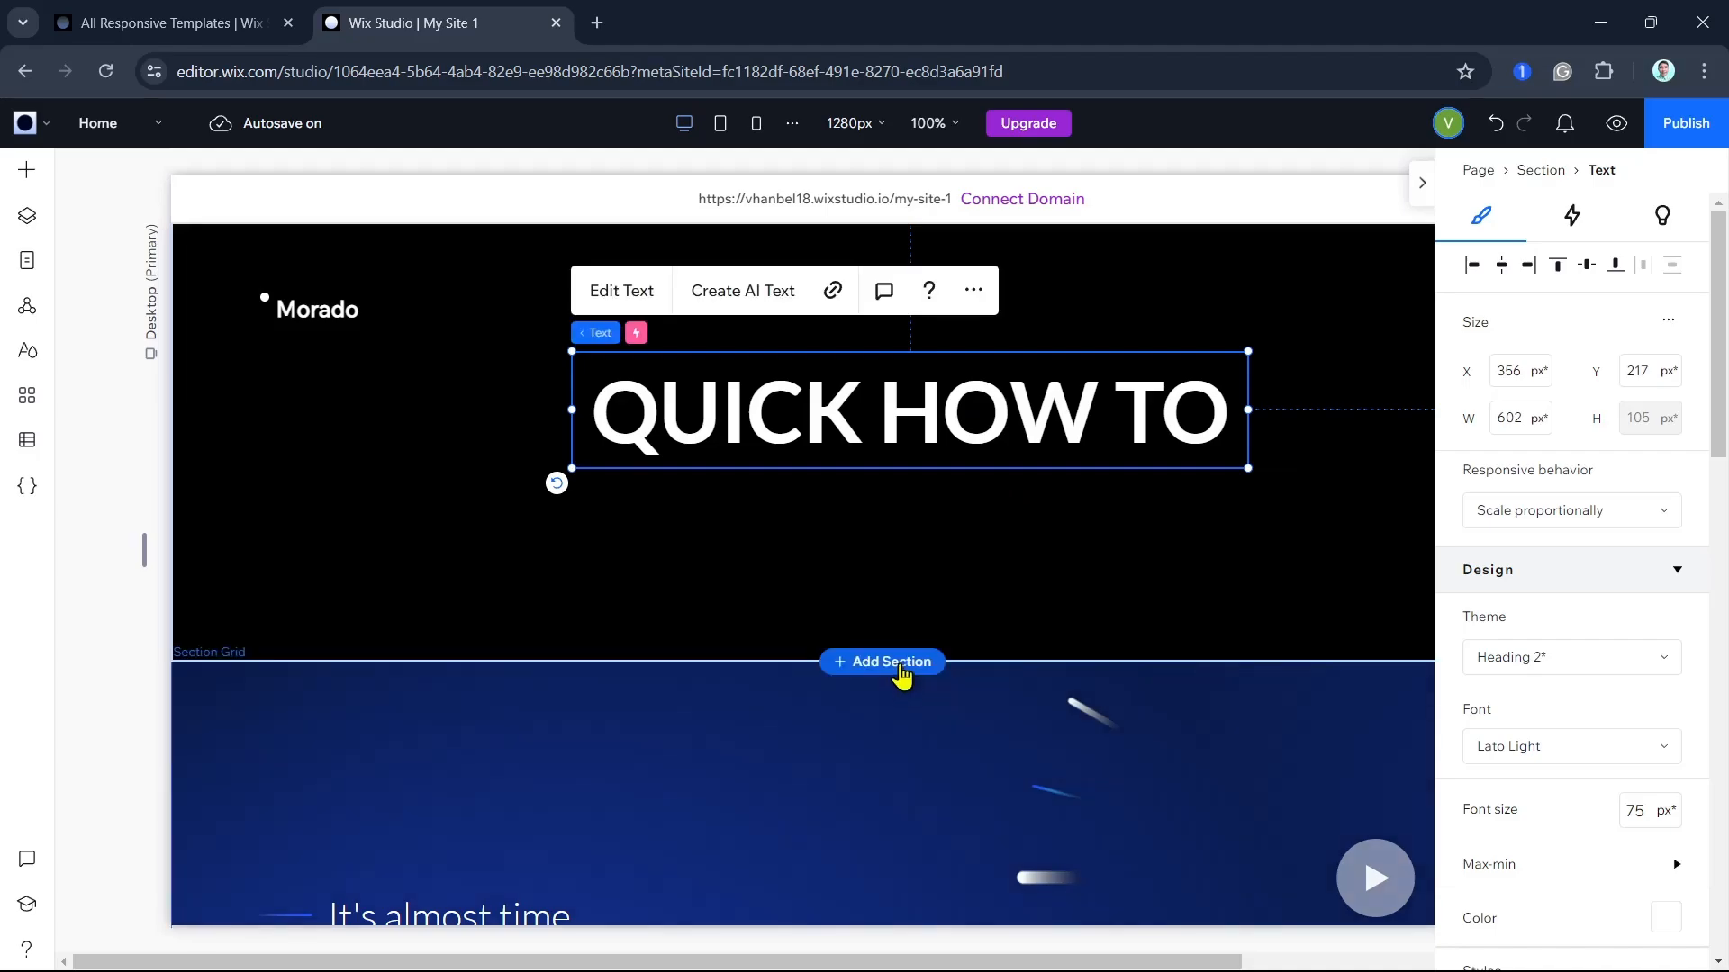
pyautogui.moveTo(1026, 636); pyautogui.dragTo(1046, 496)
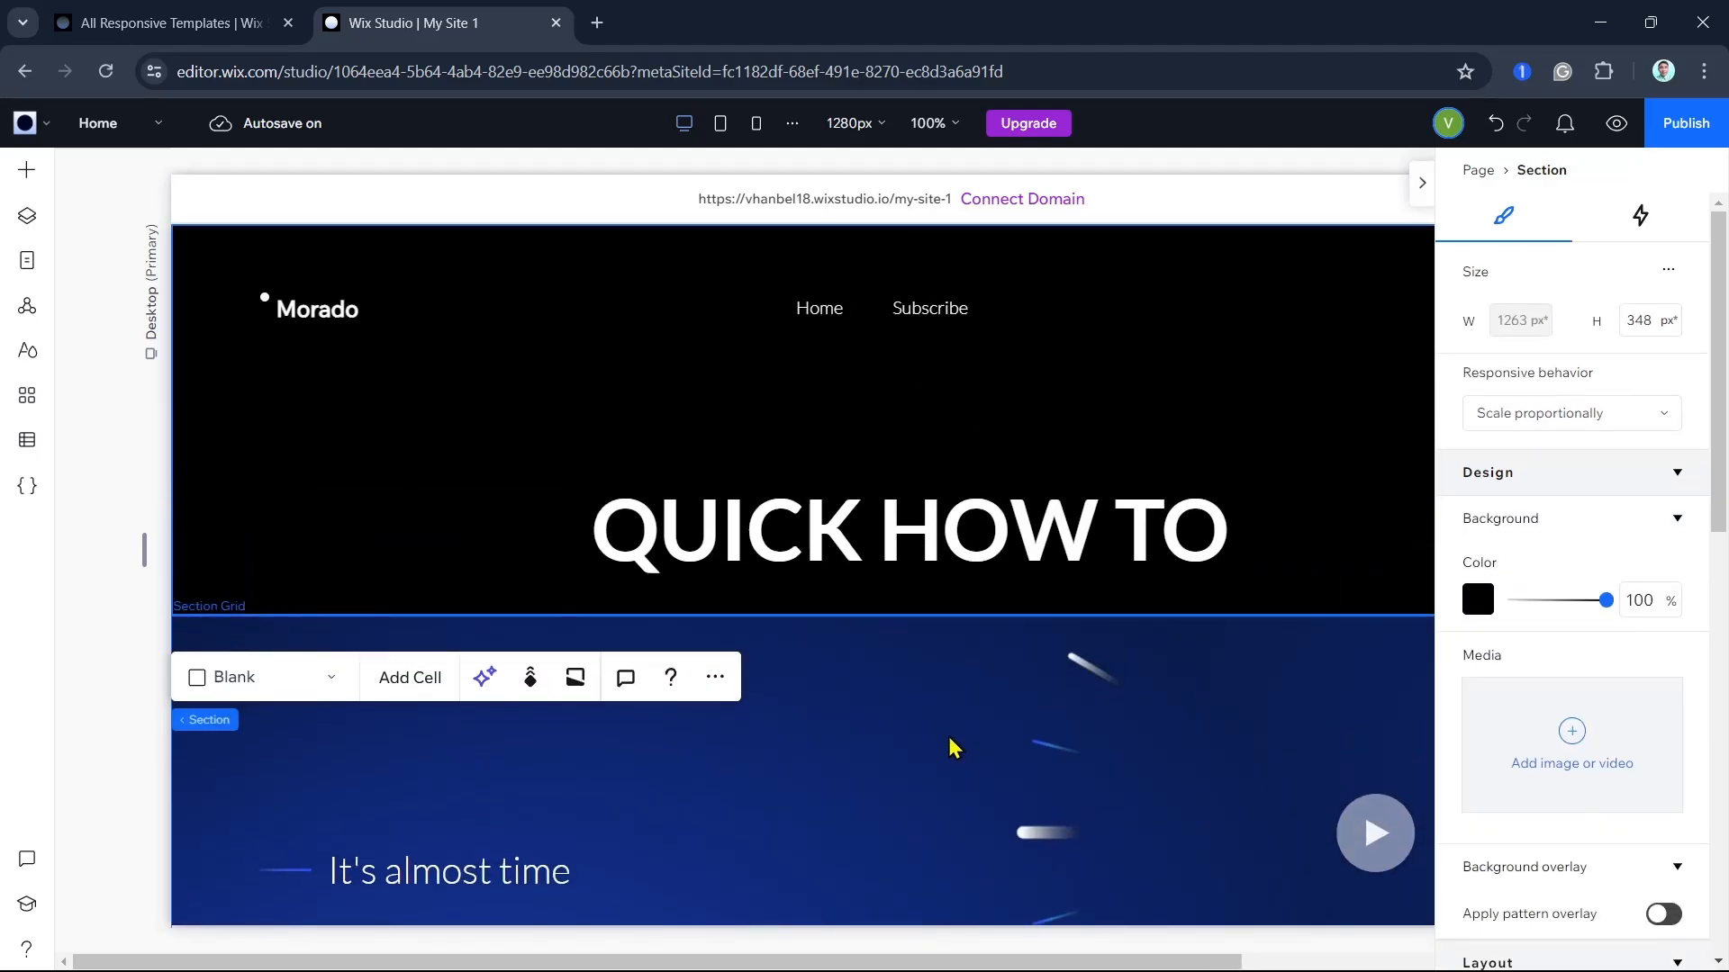
# Review how the title section and the sections below it look when scrolling the desktop page
pyautogui.scroll(-5, 936, 752)
pyautogui.scroll(5, 936, 755)
pyautogui.scroll(-8, 936, 752)
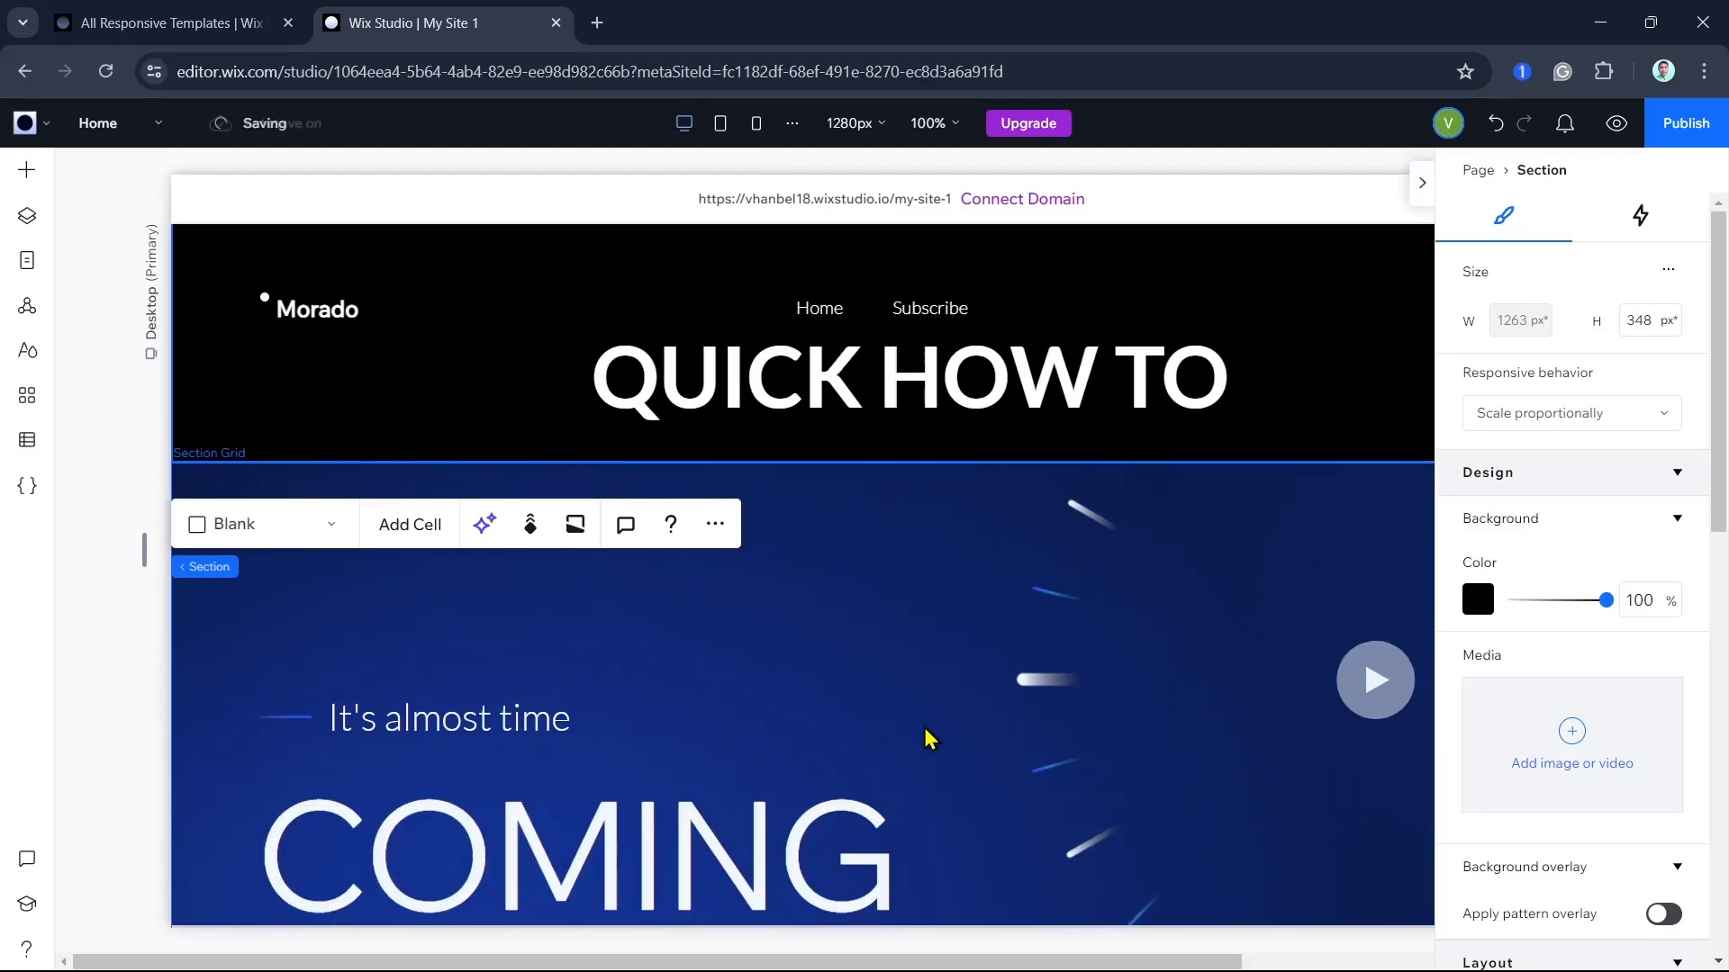
pyautogui.scroll(8, 929, 738)
pyautogui.scroll(-4, 930, 738)
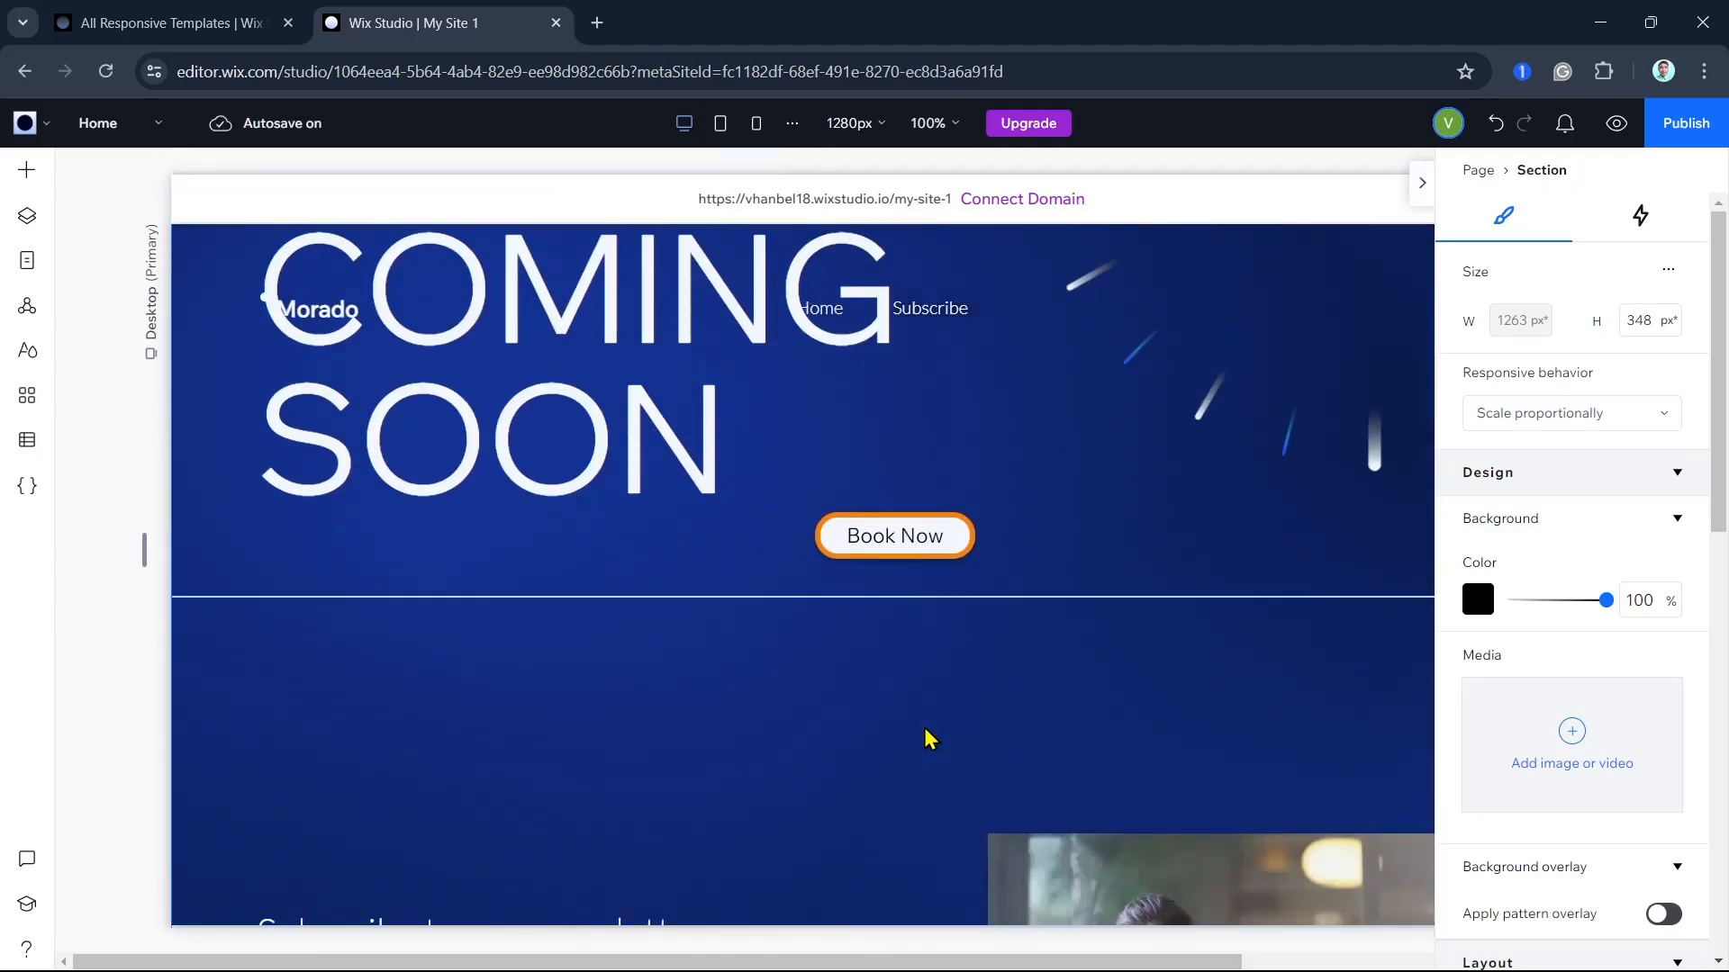
pyautogui.scroll(4, 929, 738)
pyautogui.scroll(-4, 929, 738)
pyautogui.scroll(-4, 929, 738)
pyautogui.scroll(8, 927, 734)
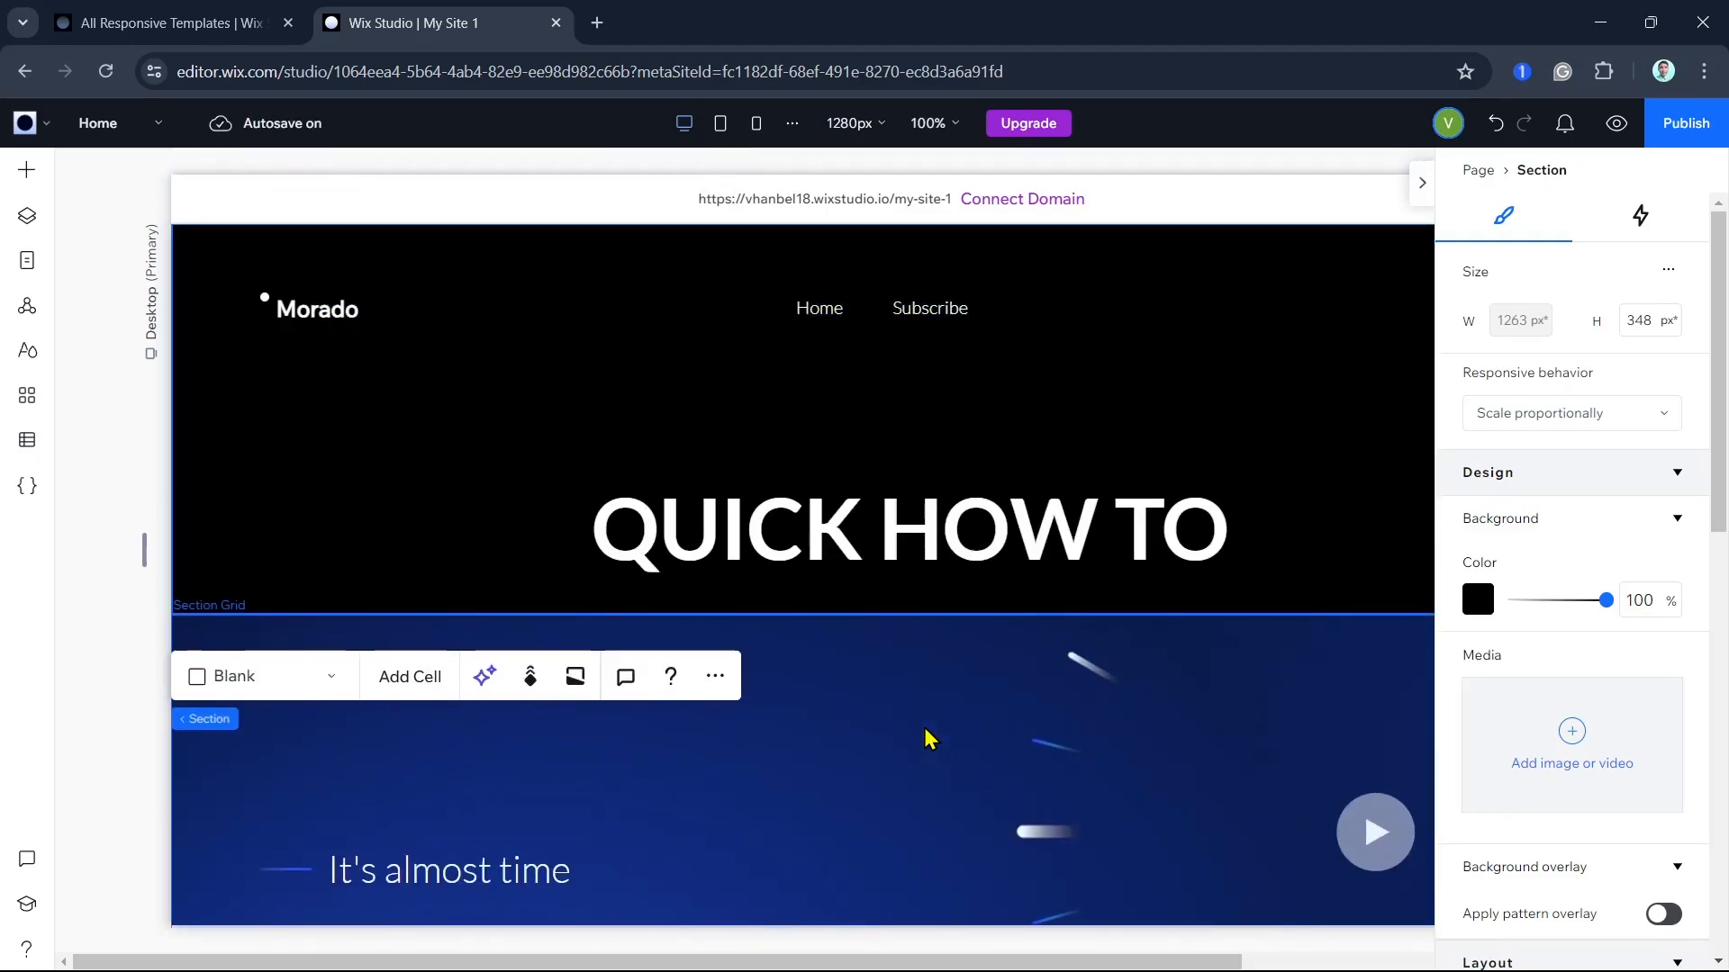
# Check the page layout at the tablet and mobile breakpoints, and return to the desktop breakpoint
pyautogui.click(723, 125)
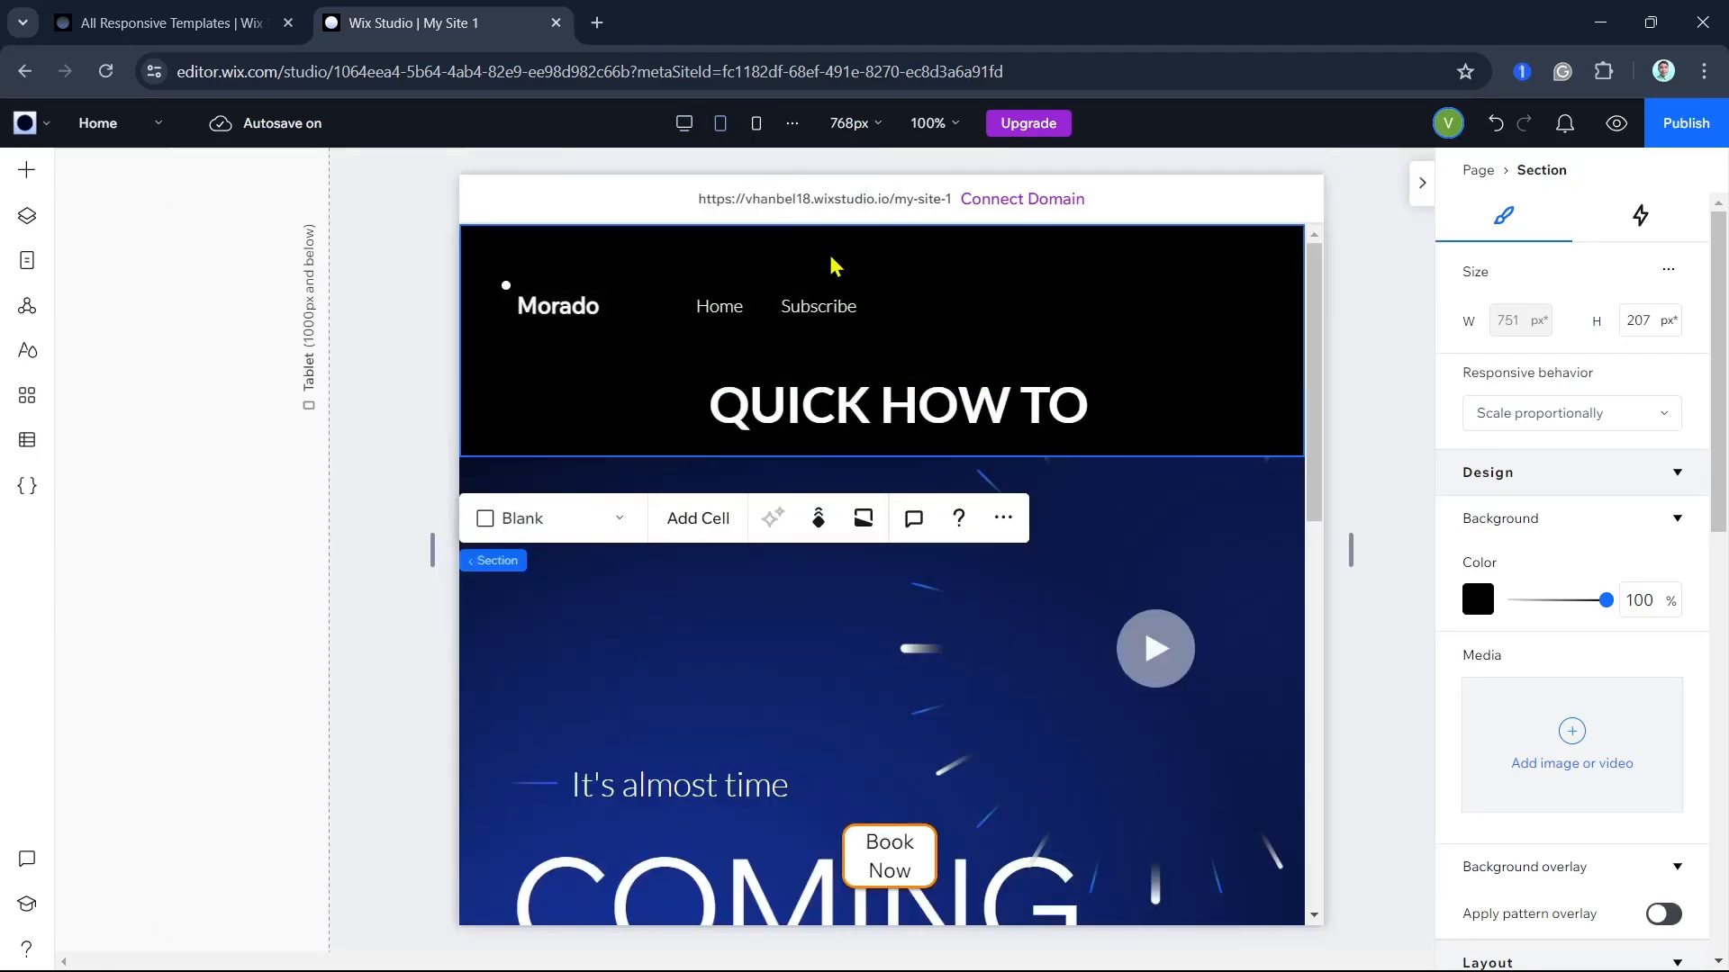
pyautogui.scroll(-3, 936, 581)
pyautogui.scroll(3, 937, 581)
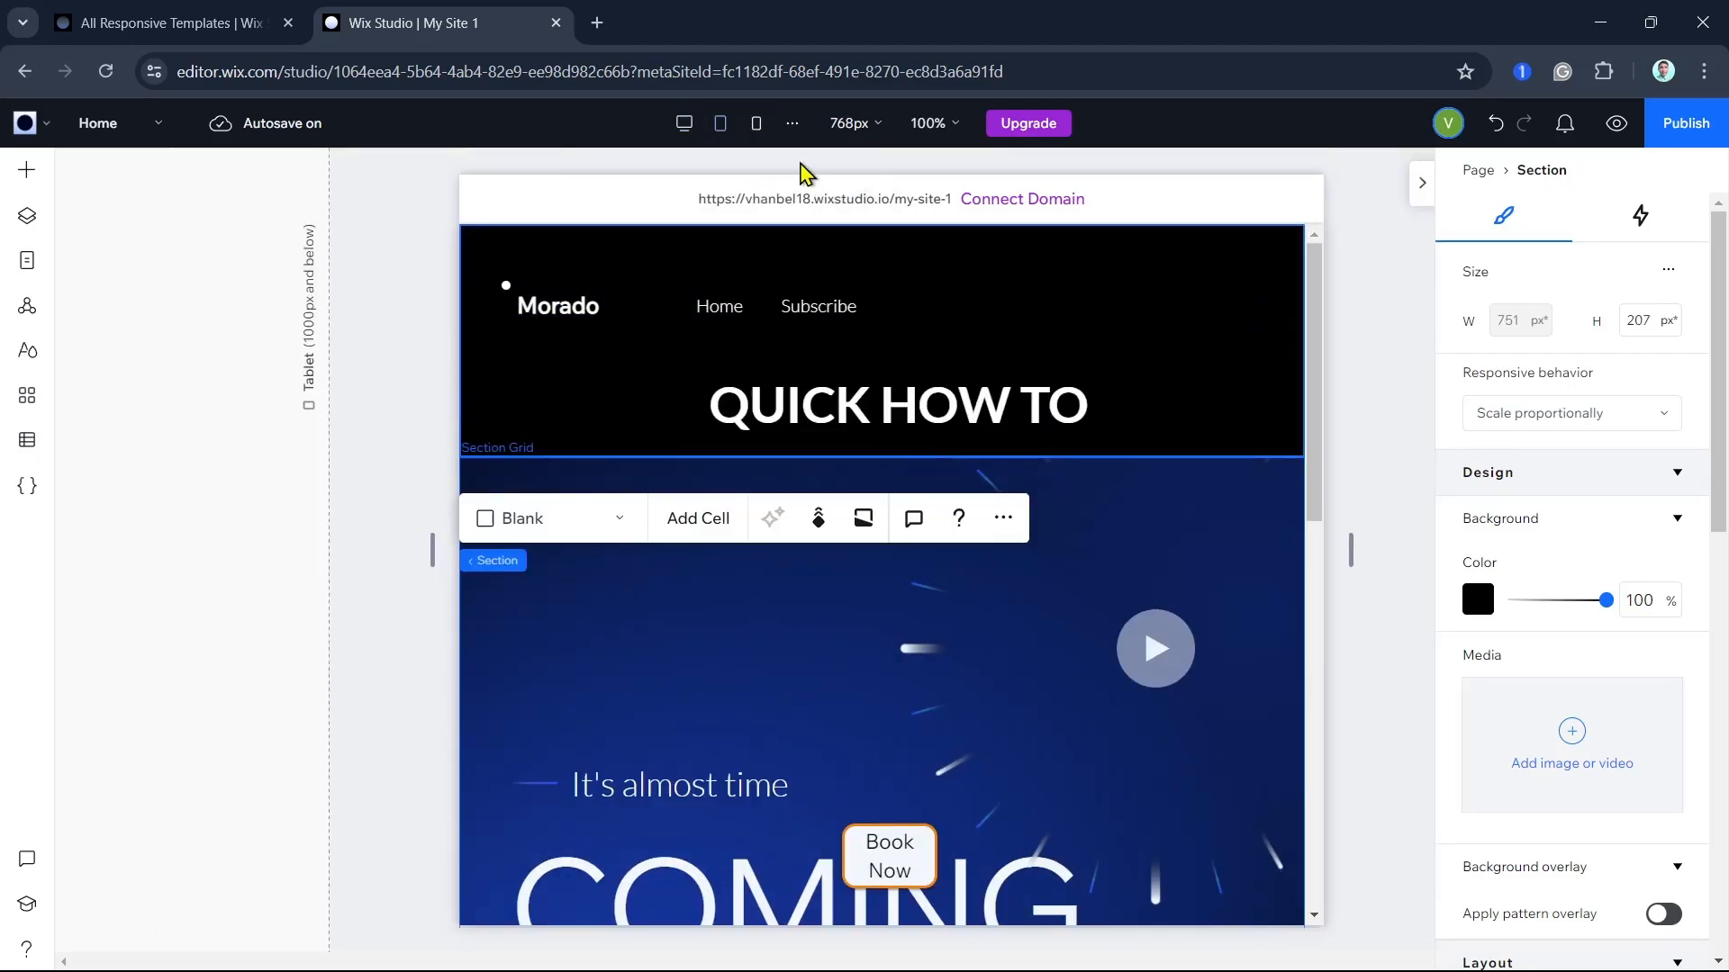
pyautogui.click(754, 130)
pyautogui.scroll(-3, 936, 540)
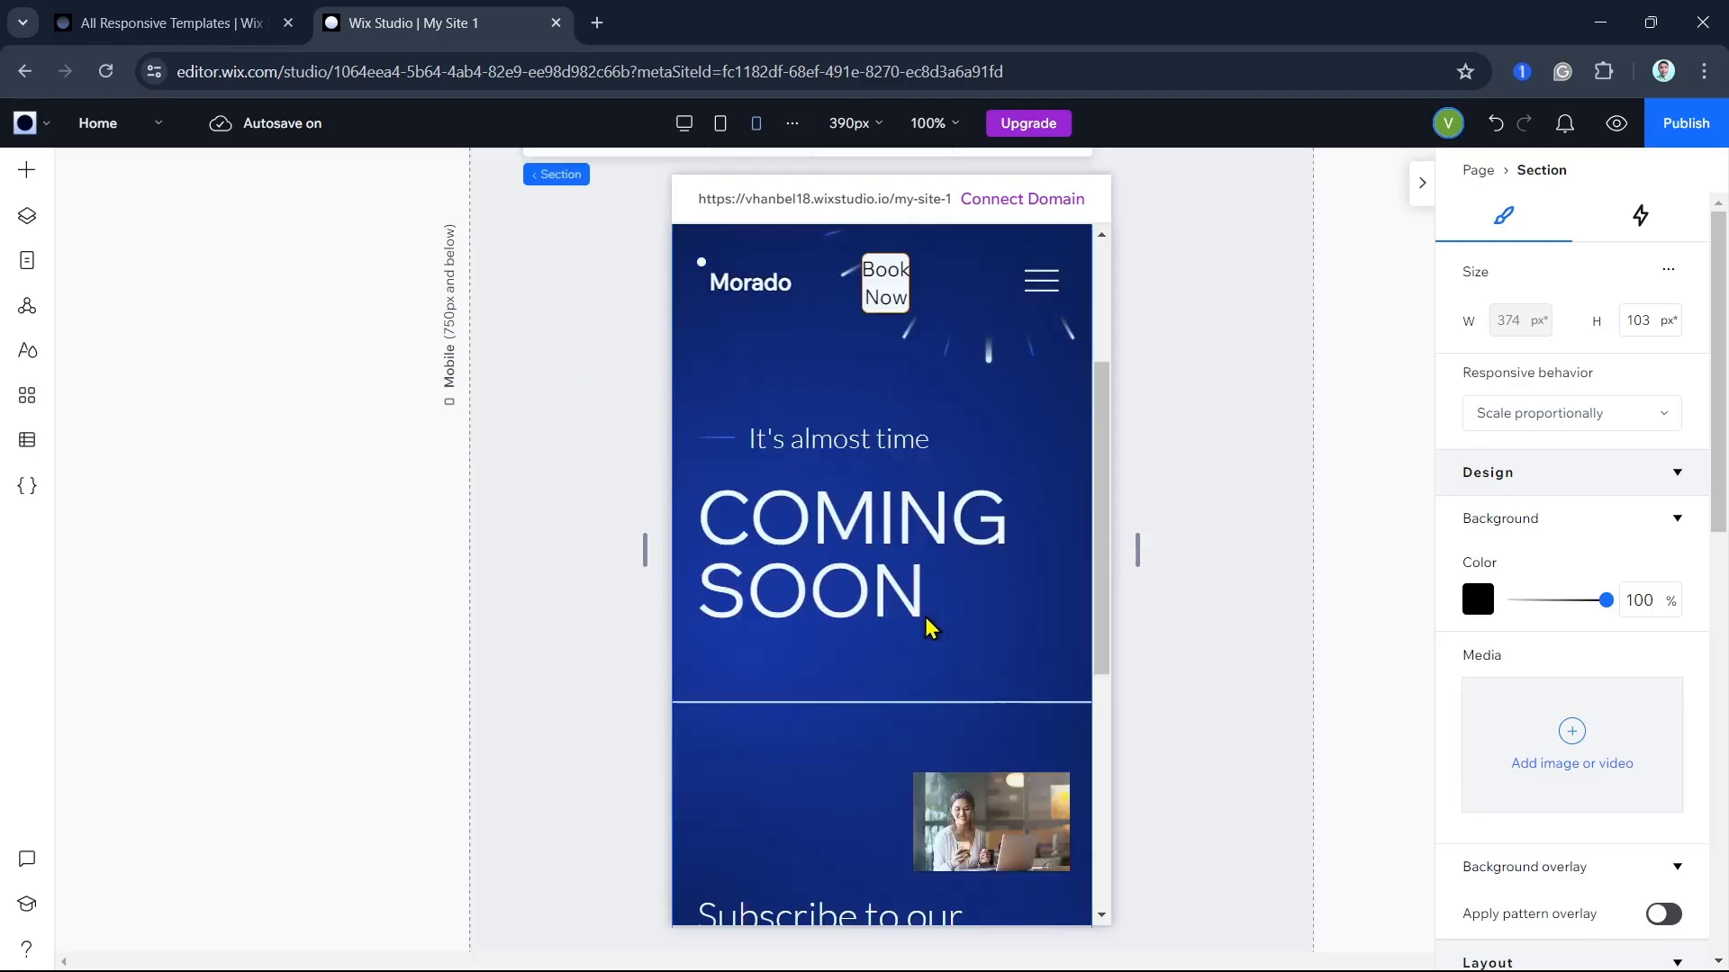
pyautogui.scroll(3, 930, 645)
pyautogui.click(684, 124)
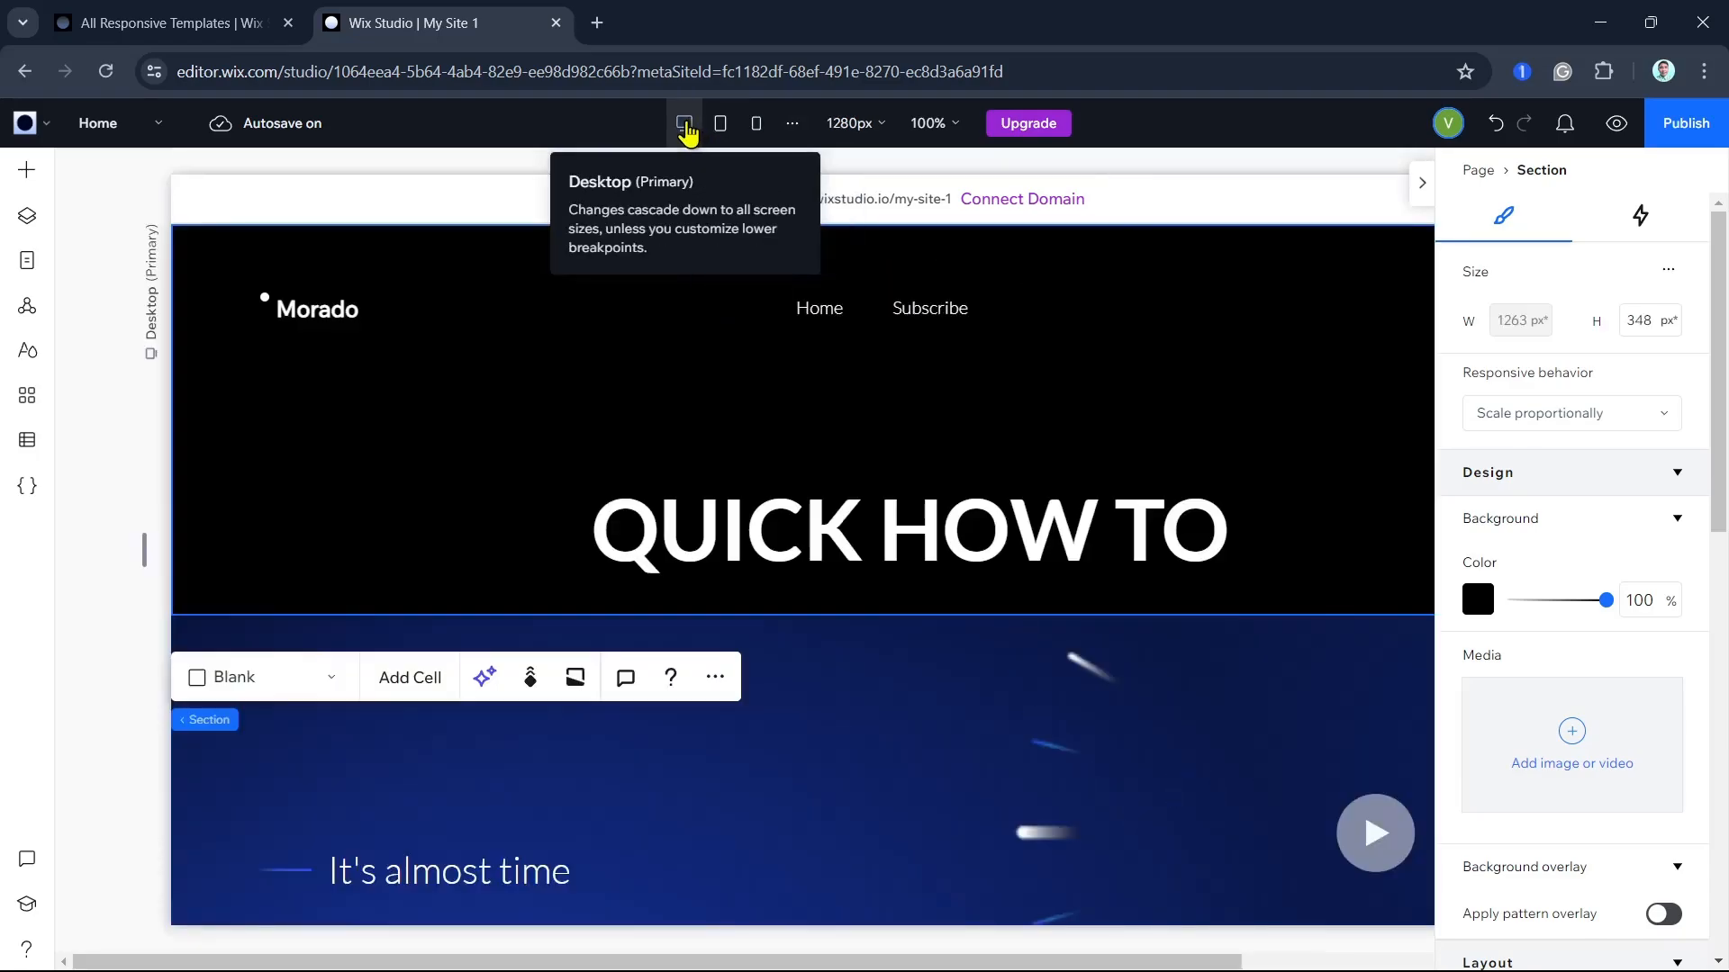
# Select the "QUICK HOW TO" title and collapse the settings inspector
pyautogui.click(1246, 509)
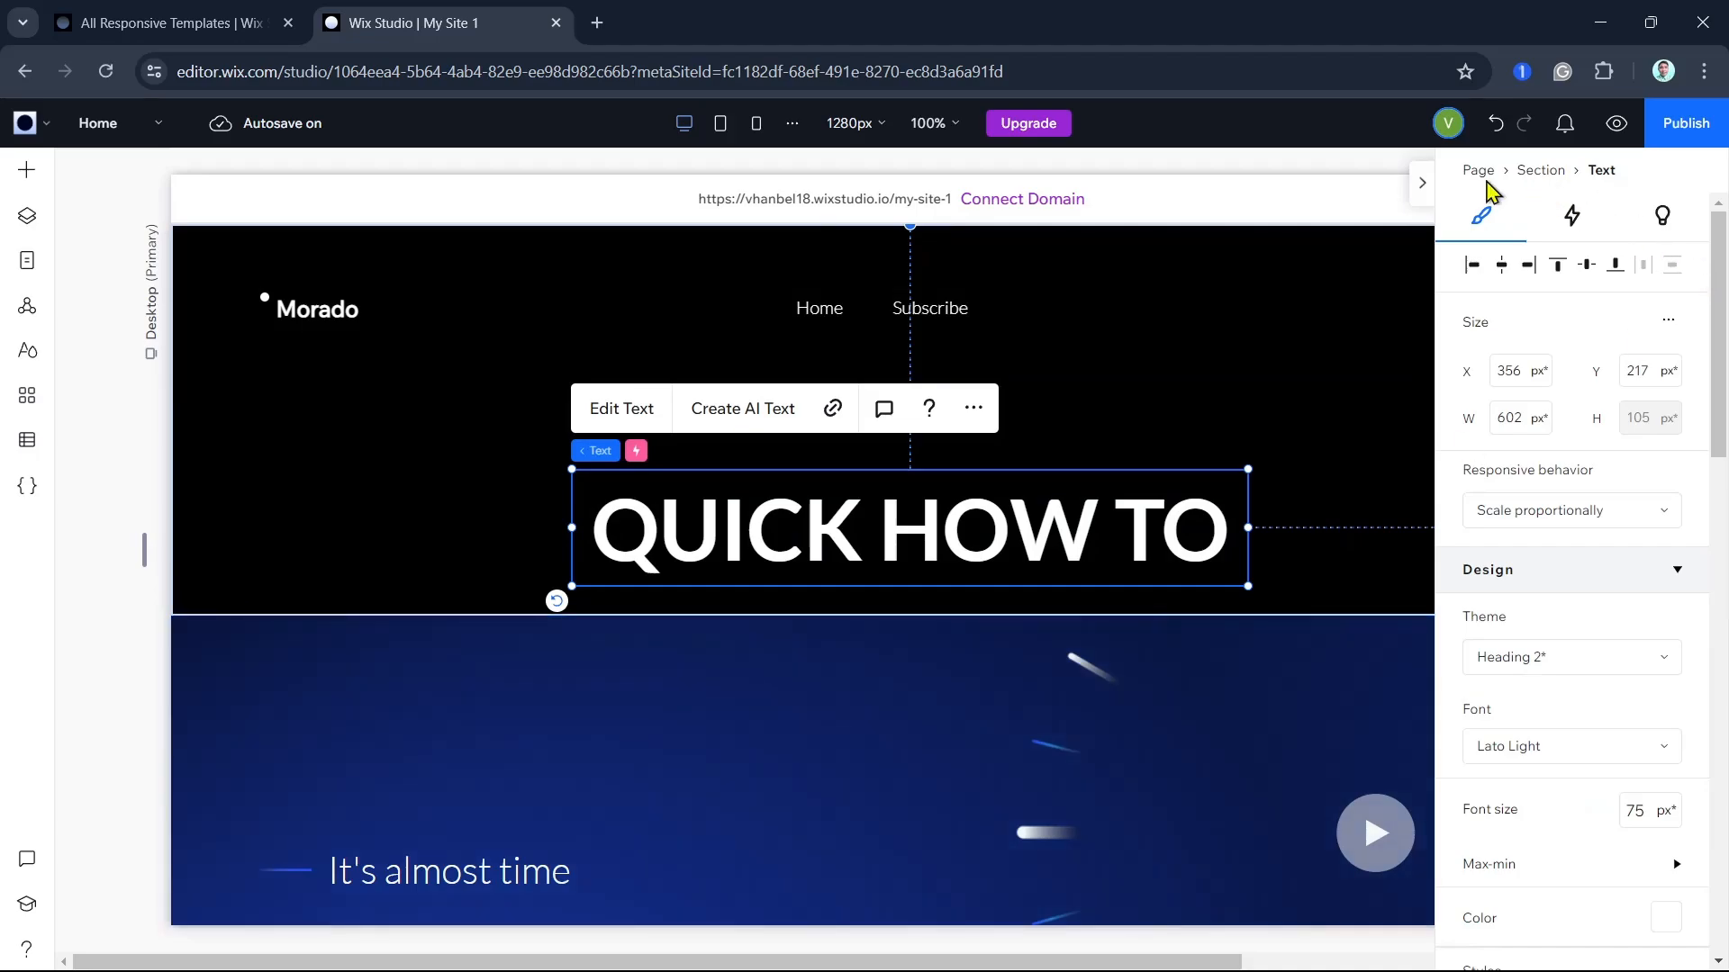
pyautogui.click(1421, 182)
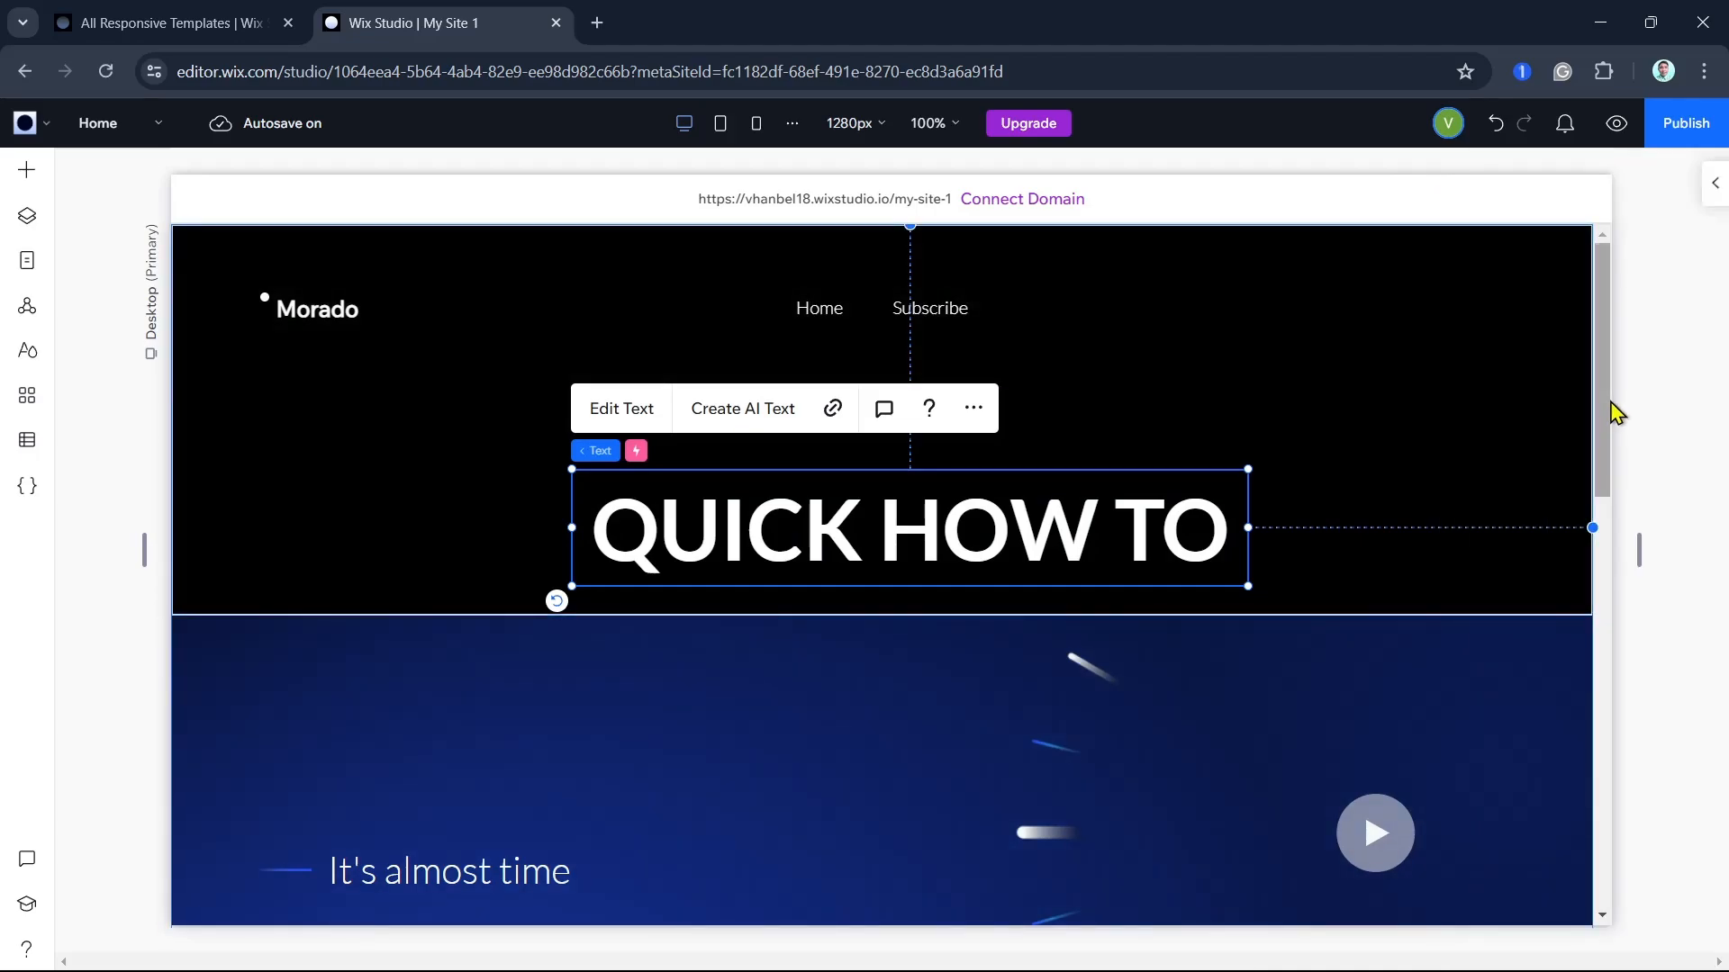